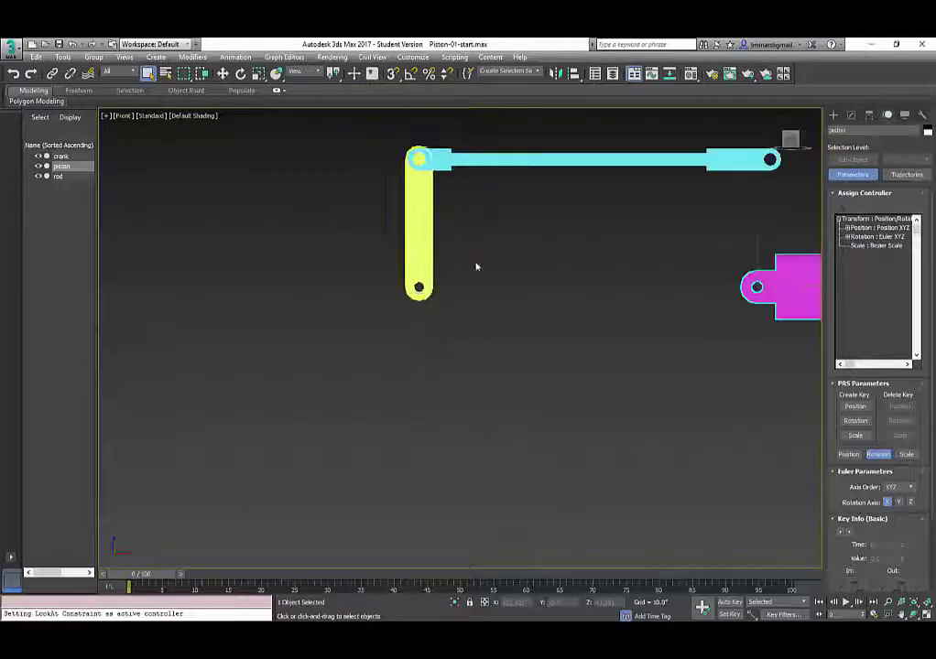
Try moving the rod away from the crank, and undo the move
middle_click_drag(410, 326, 379, 323)
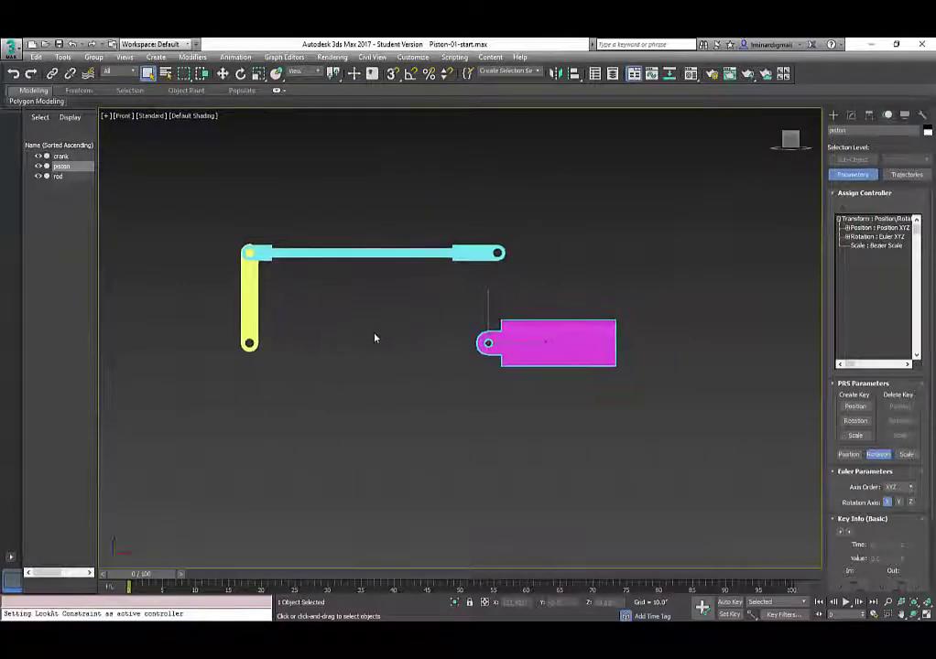
left_click(223, 73)
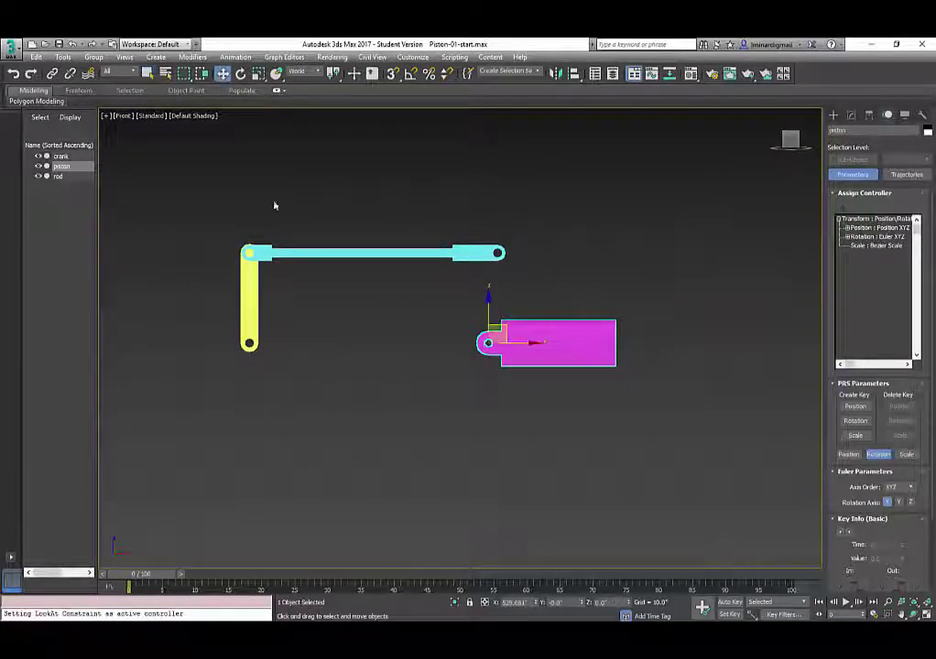
left_click(307, 252)
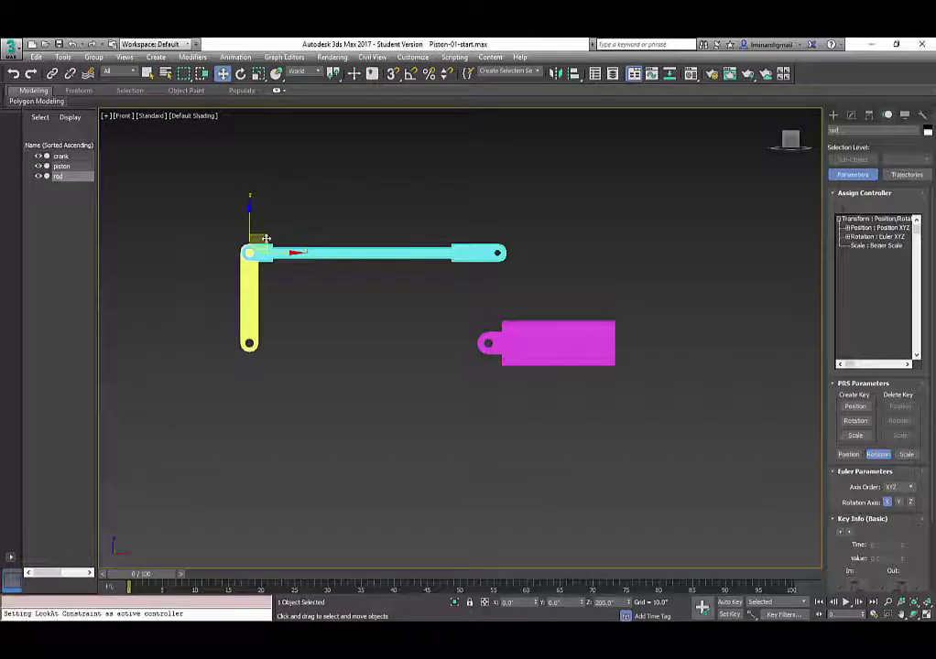
left_click_drag(267, 239, 333, 216)
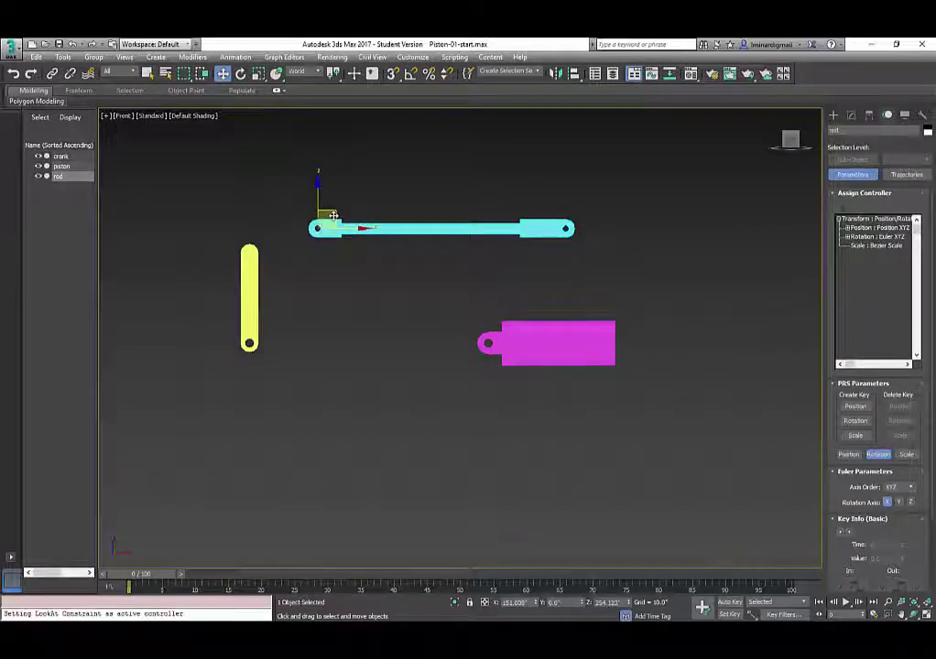
key("ctrl+z")
Link the rod to the crank as its parent and clear the selection
left_click(52, 74)
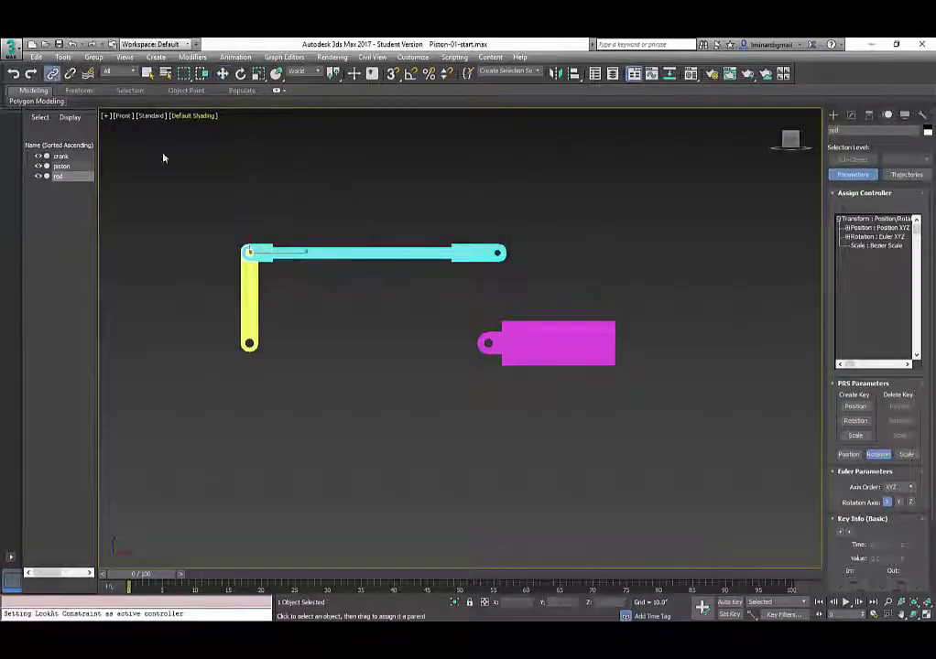
left_click_drag(349, 257, 260, 291)
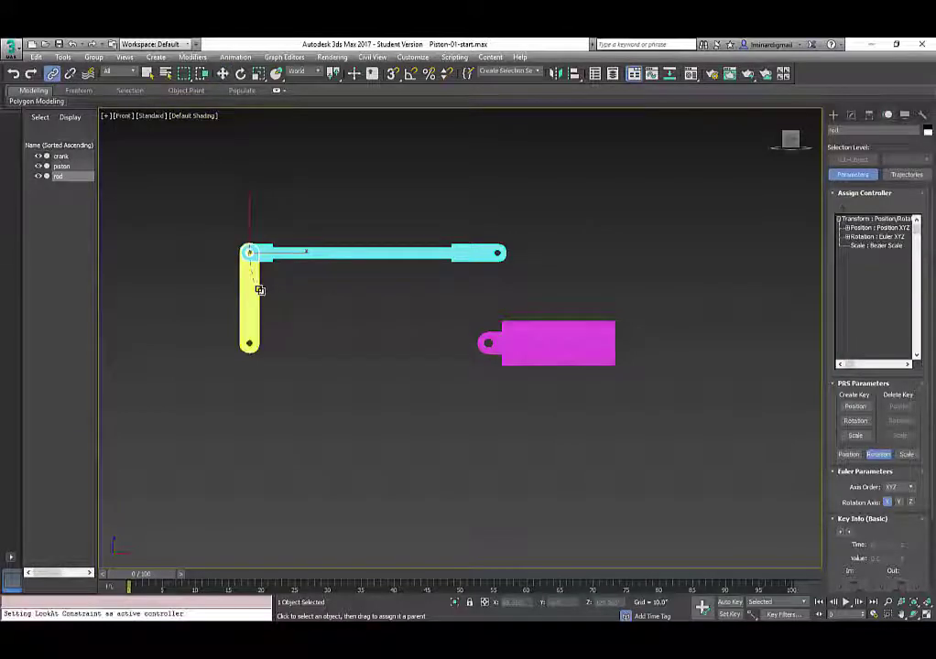
left_click(447, 209)
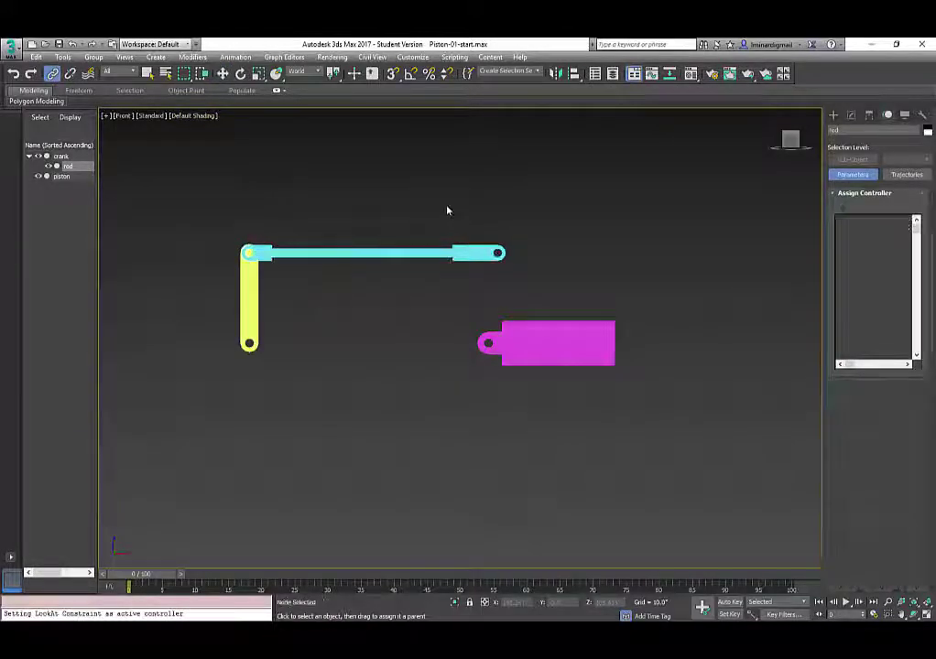
Assign a Float Expression controller to the piston's X Position track
middle_click_drag(436, 284, 447, 198)
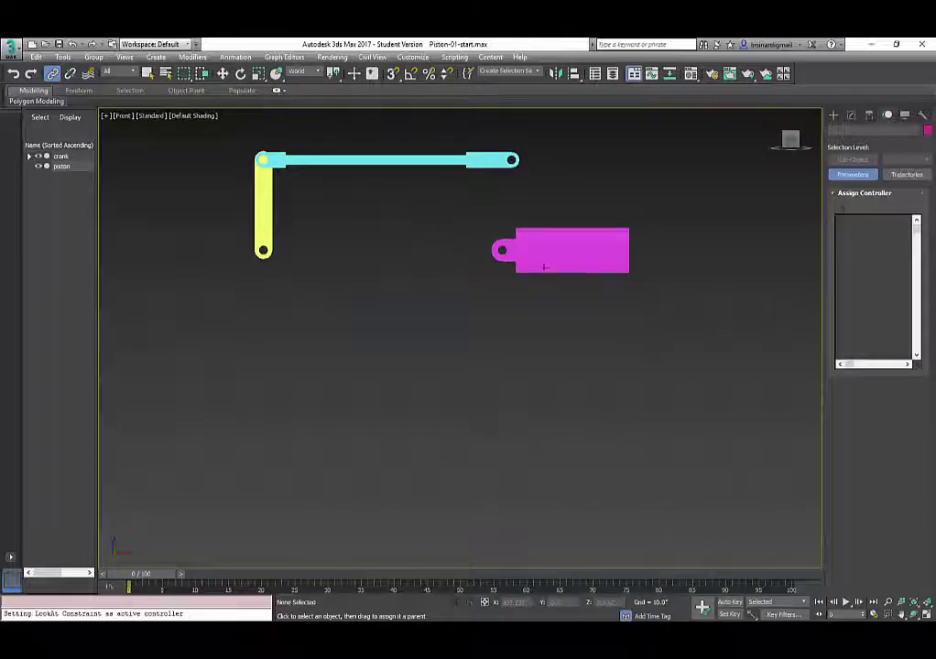
left_click(545, 250)
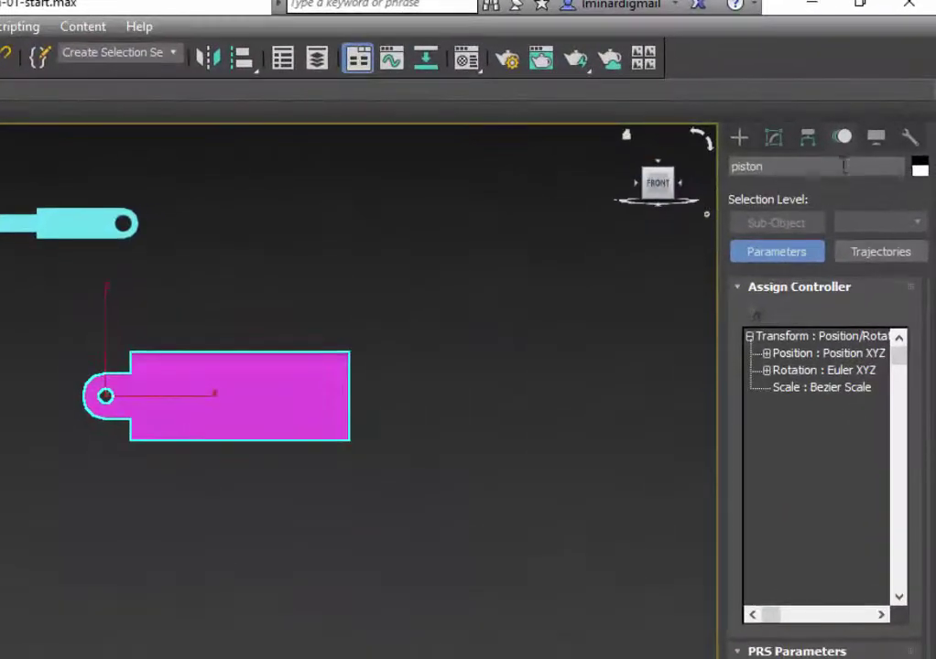
left_click(766, 354)
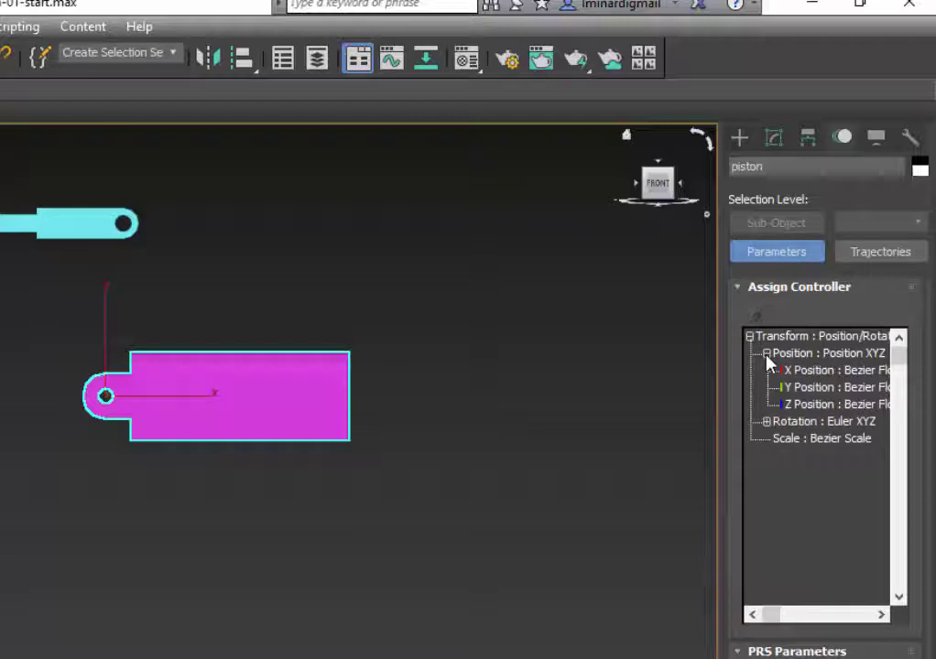
left_click(814, 372)
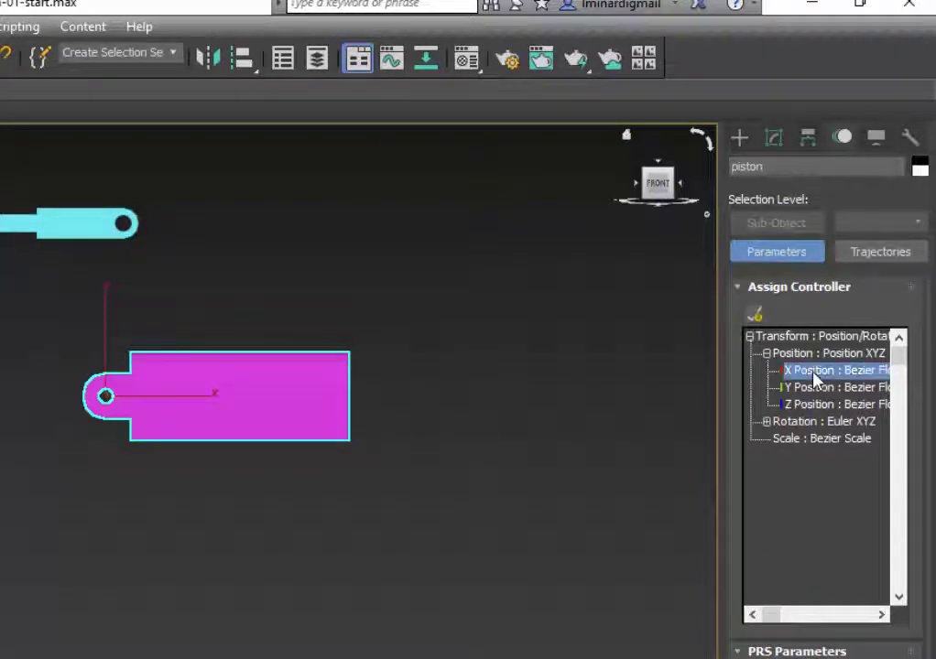
left_click(755, 316)
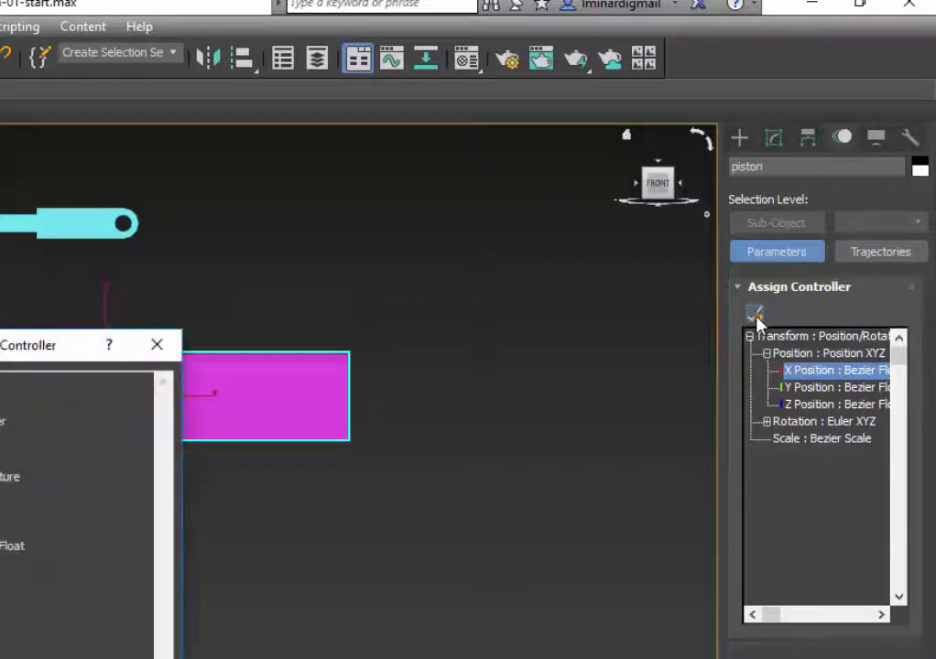
left_click_drag(72, 354, 557, 349)
double_click(455, 428)
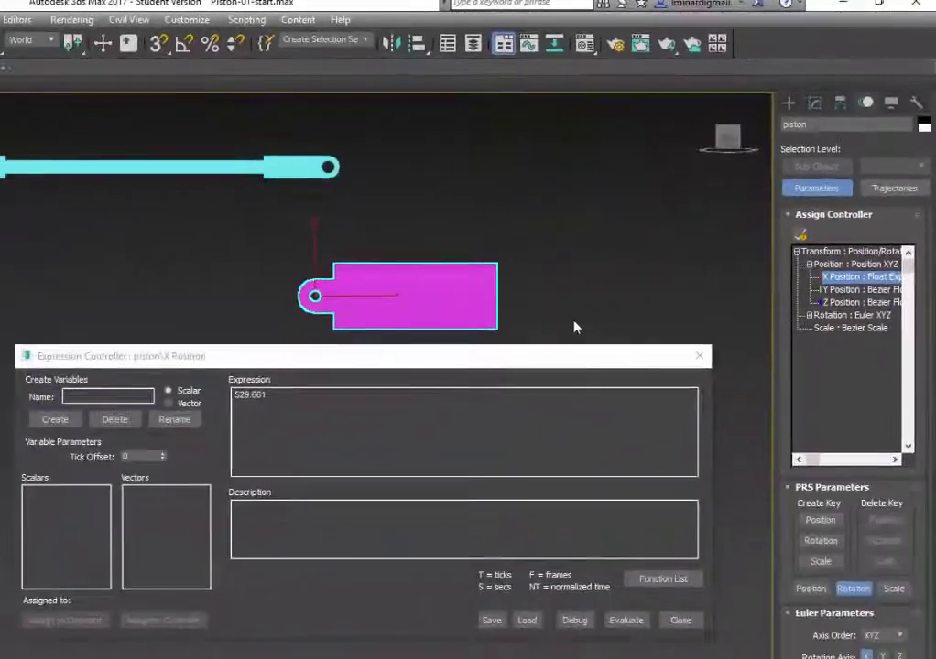
Set the piston's X Position expression to 600 and evaluate it
left_click_drag(476, 357, 489, 356)
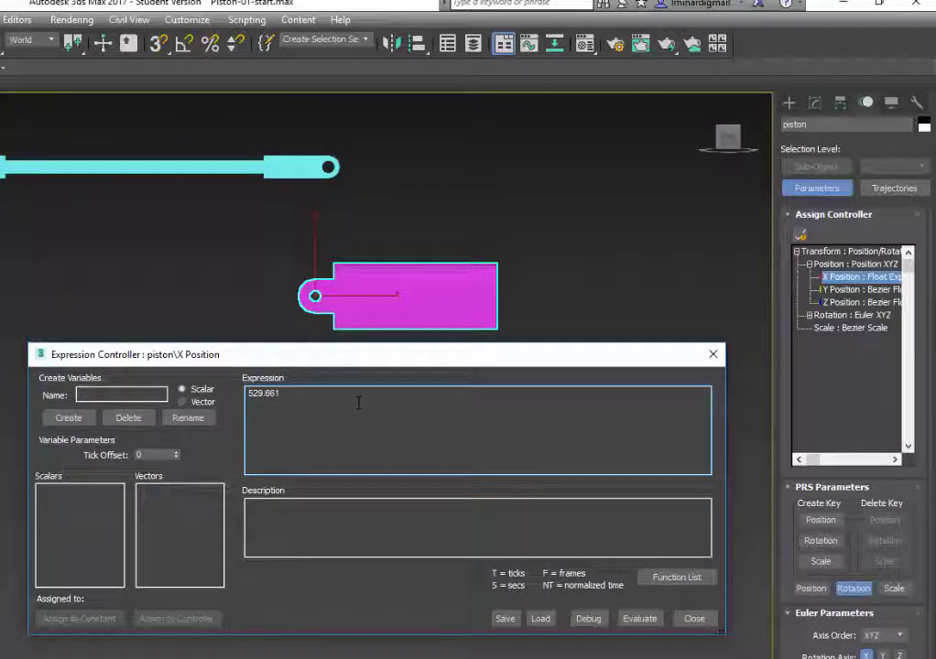
left_click_drag(359, 403, 244, 395)
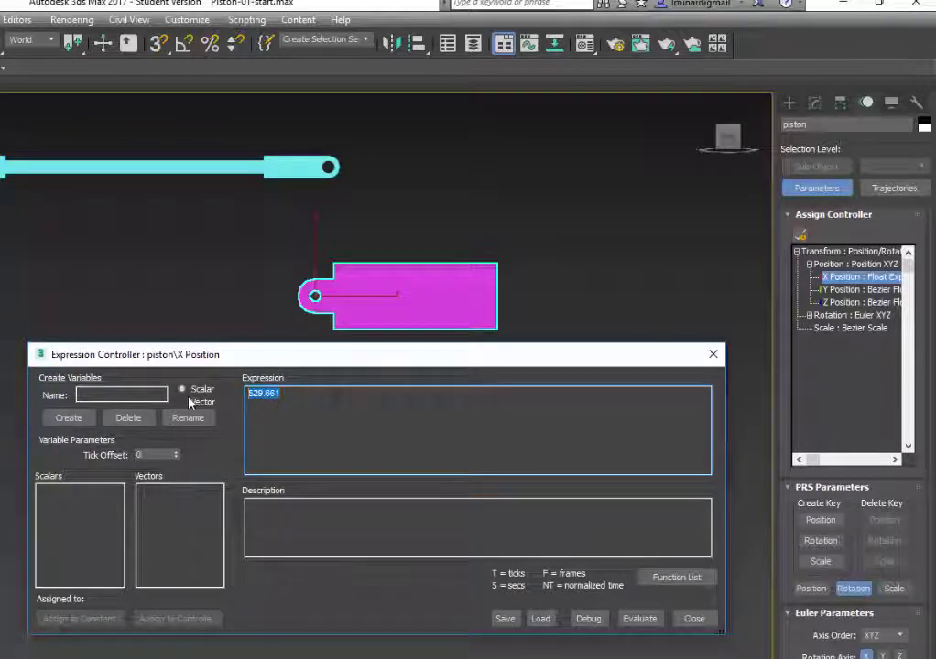
type("600")
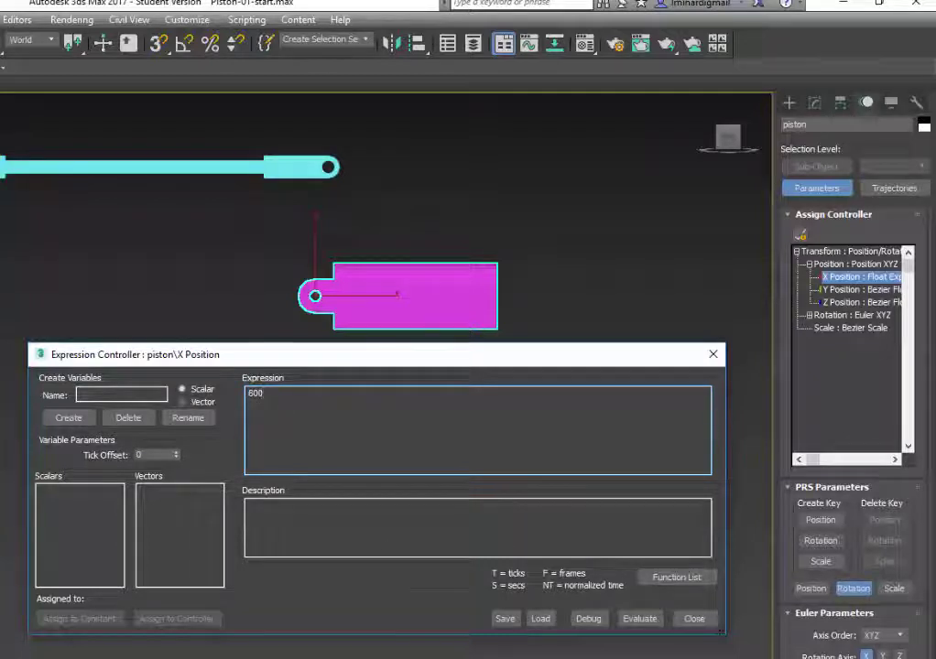
left_click(640, 621)
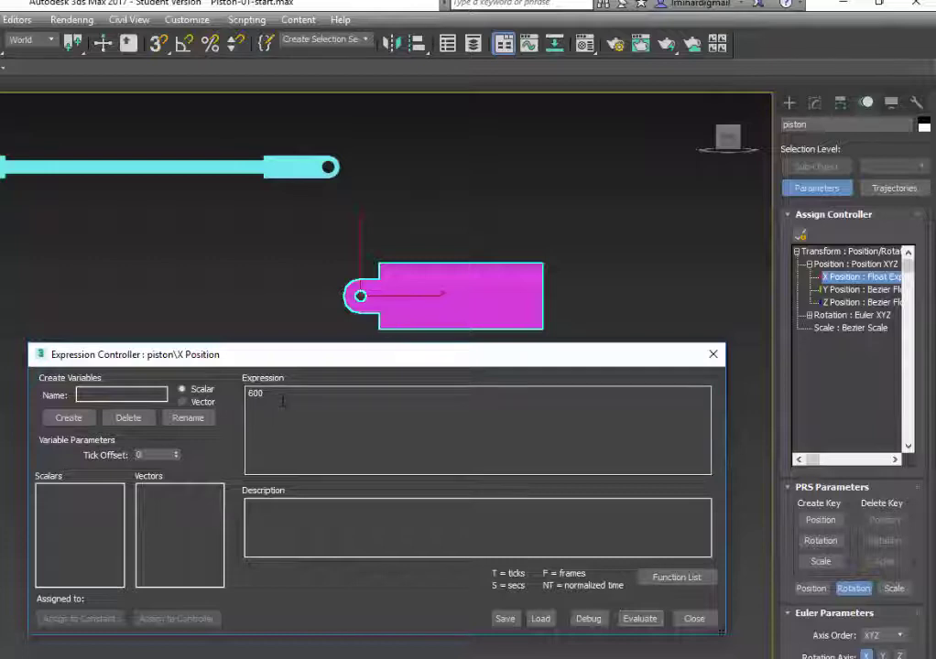
Clear the piston's X Position expression and create a scalar variable named crank
left_click_drag(282, 402, 223, 395)
key("Delete")
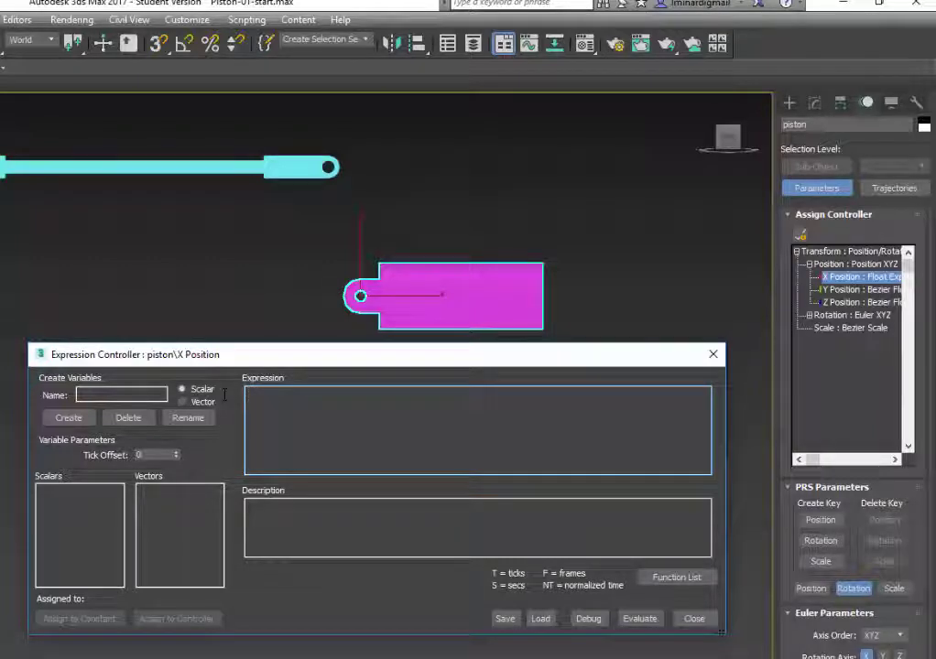
left_click(82, 394)
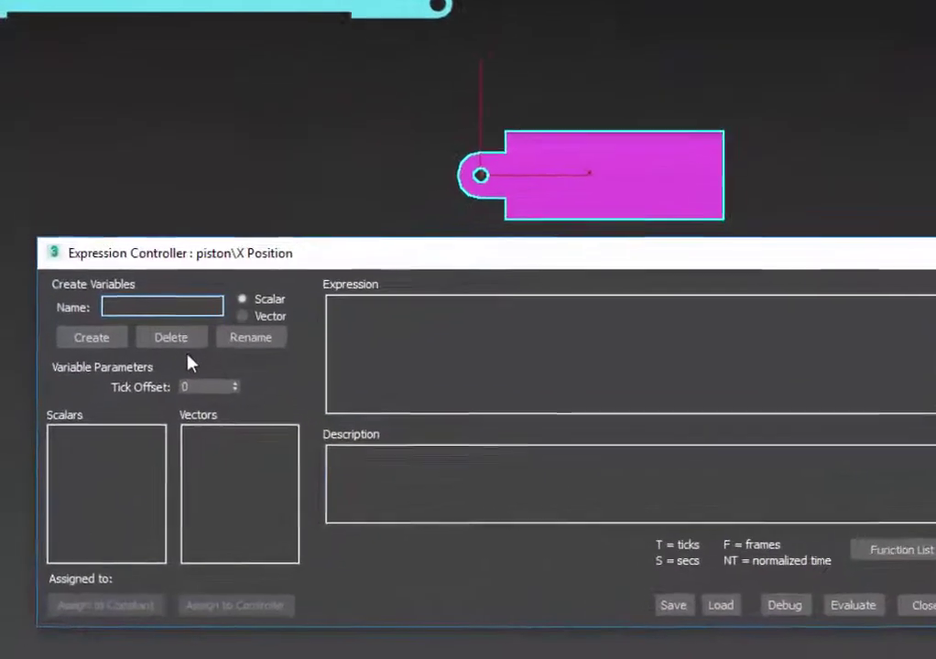
type("crank")
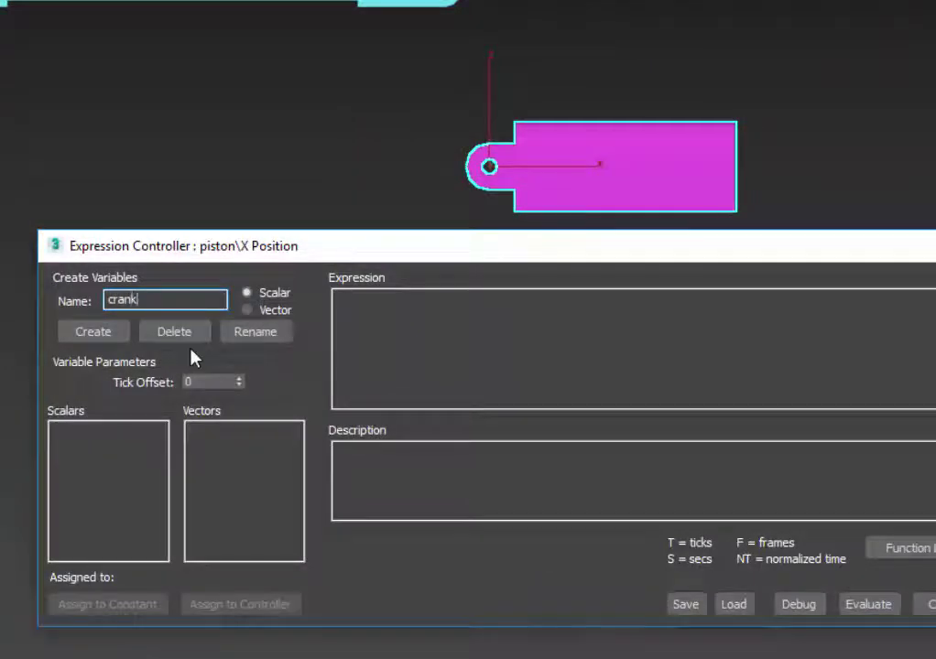
left_click(81, 336)
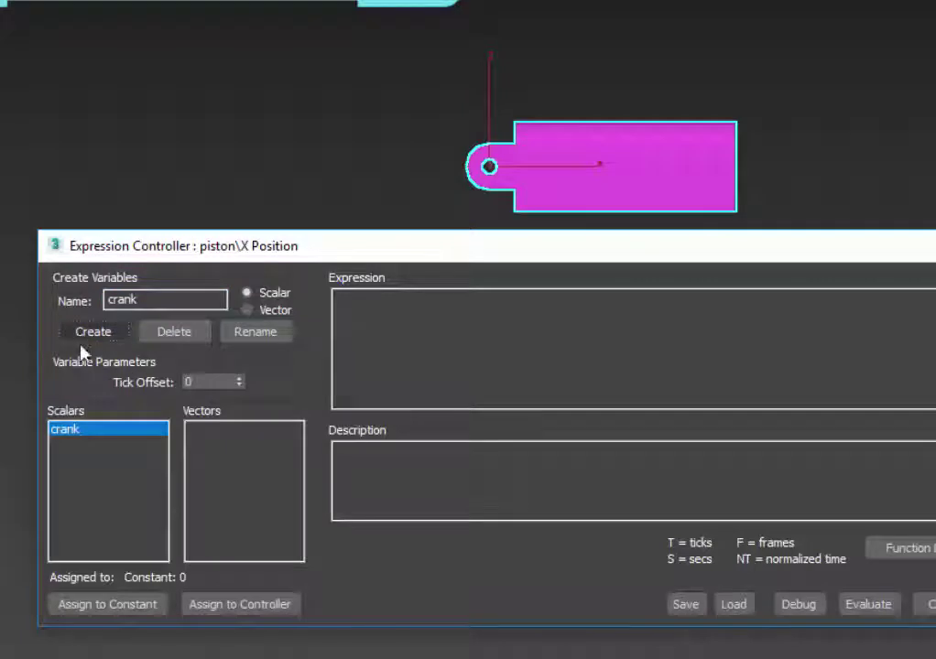
Assign the constant value 200 to the crank variable
left_click(128, 614)
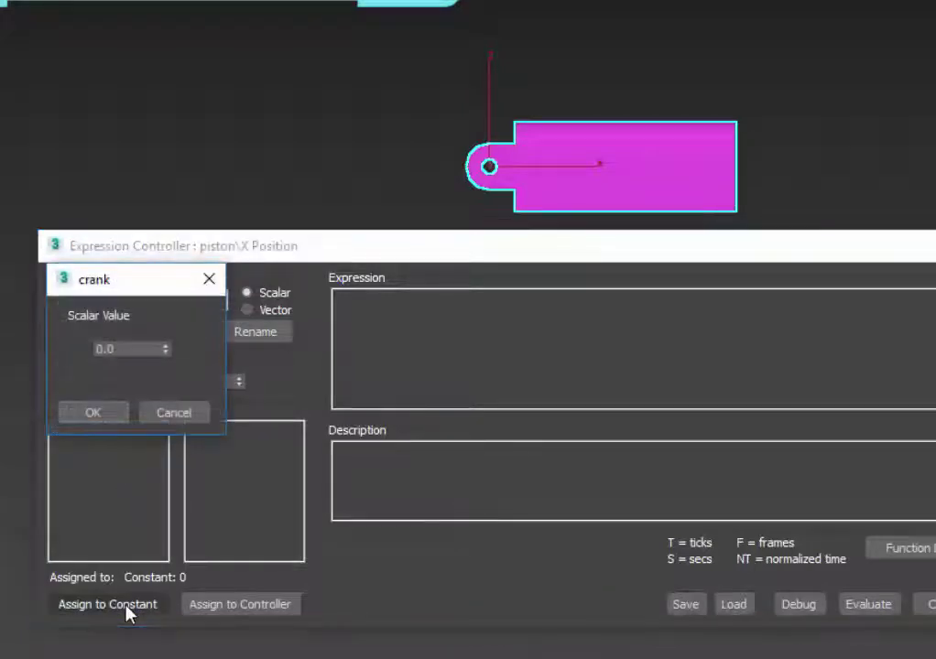
left_click_drag(140, 346, 55, 347)
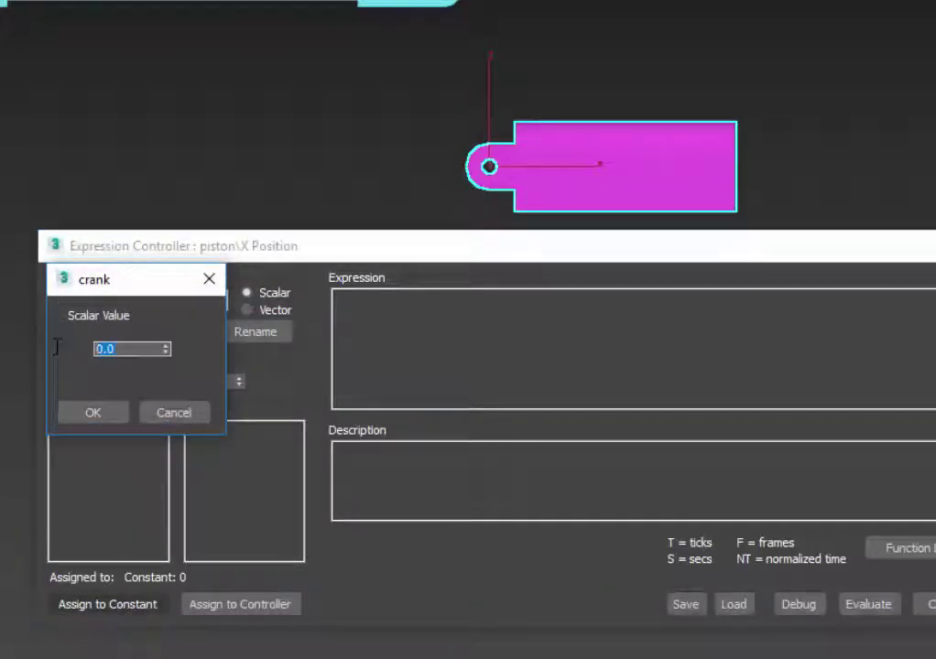
type("200")
key("Return")
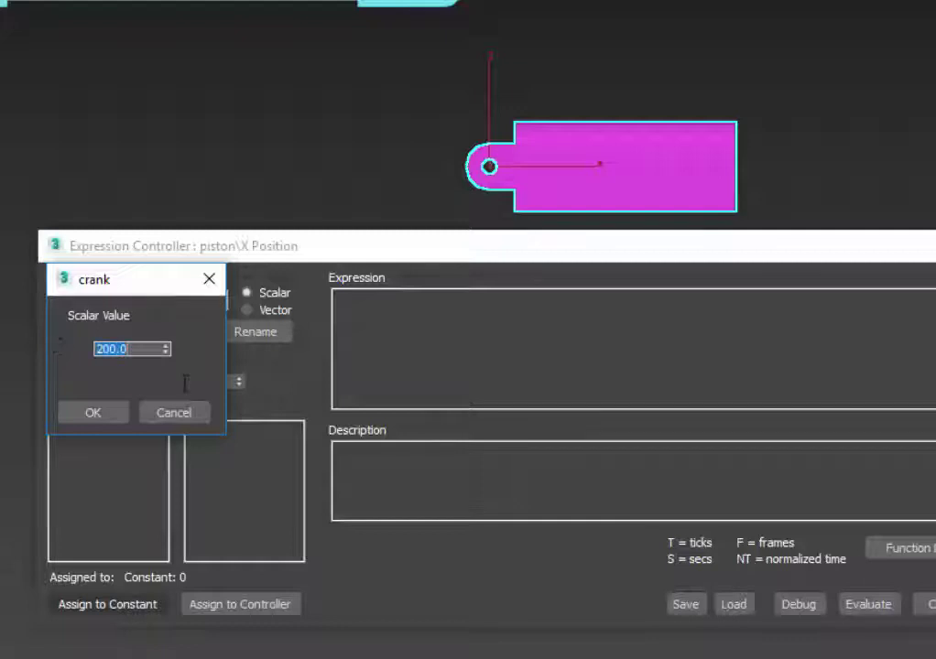
left_click(101, 414)
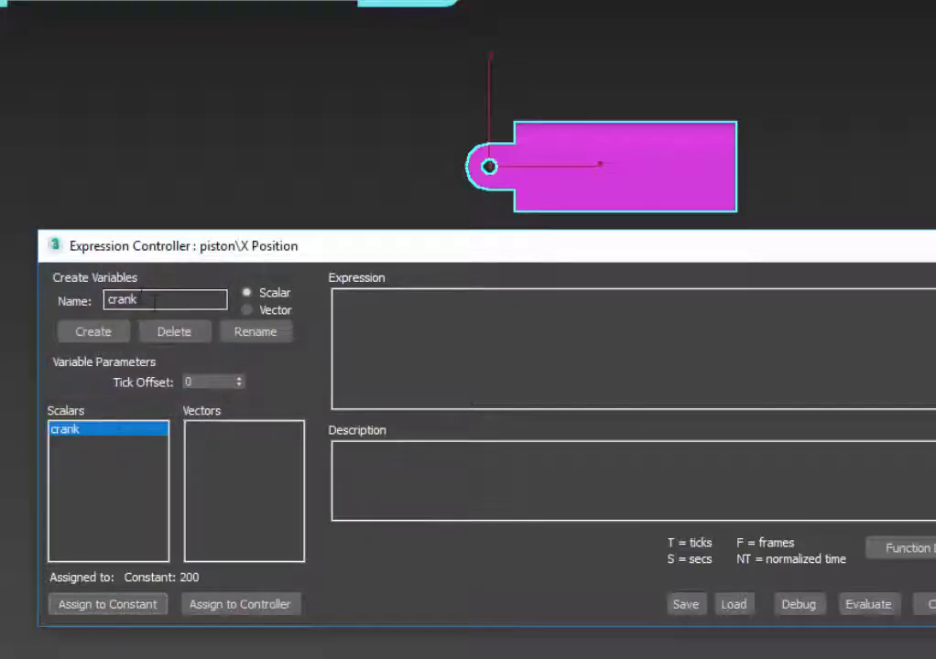
Create a scalar variable named rod and assign it the constant value 550
left_click_drag(148, 299, 27, 299)
type("rod")
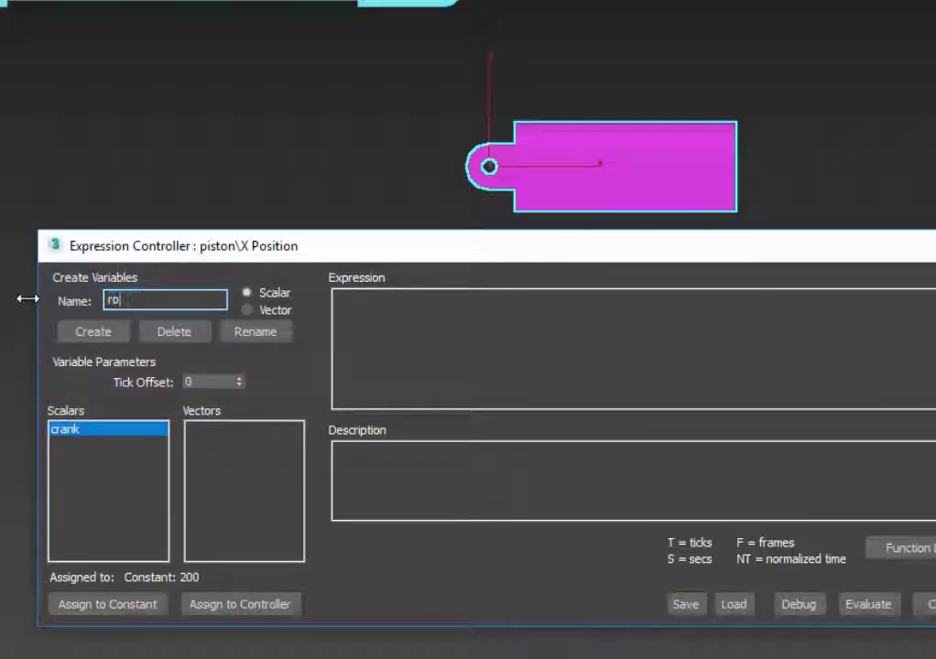
left_click(88, 333)
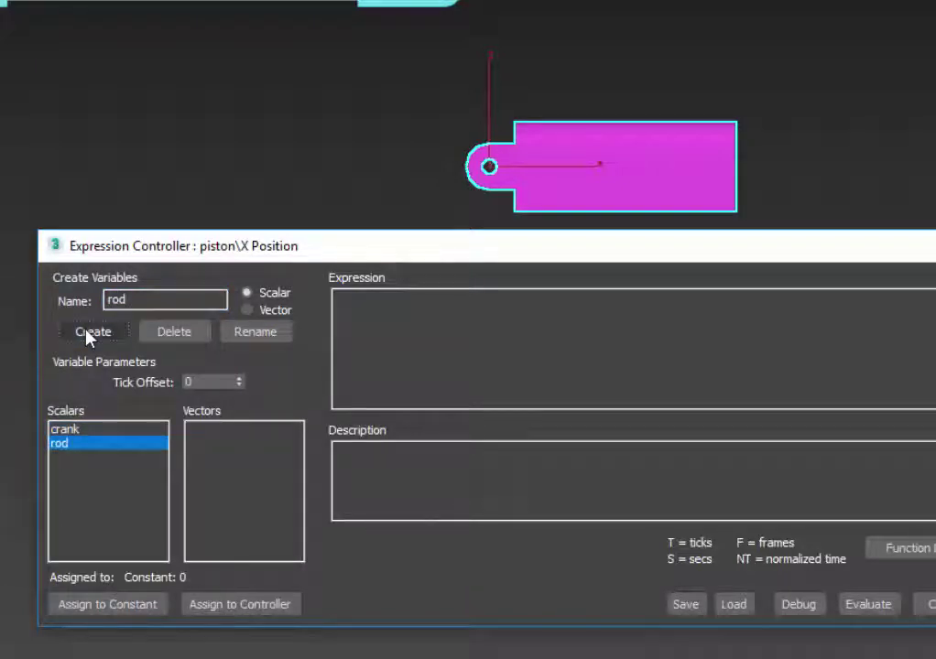
left_click(112, 606)
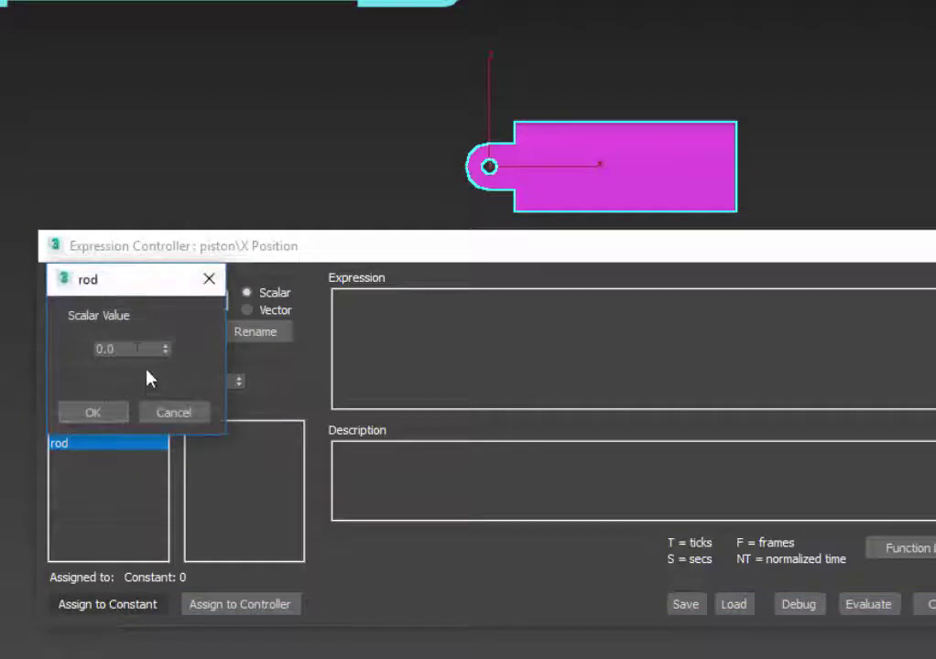
double_click(119, 349)
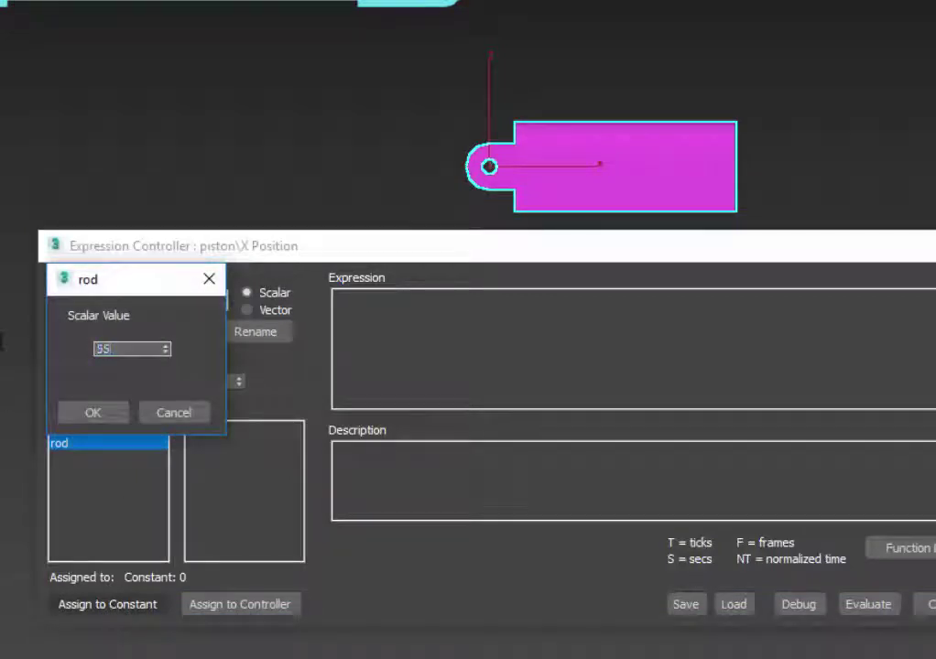
type("550")
key("Return")
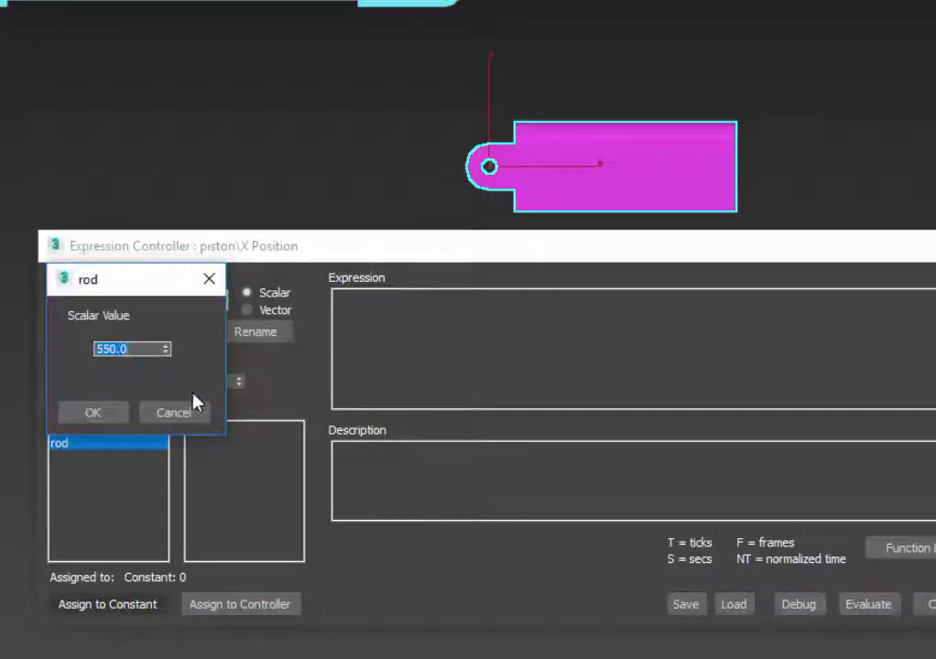
left_click(104, 413)
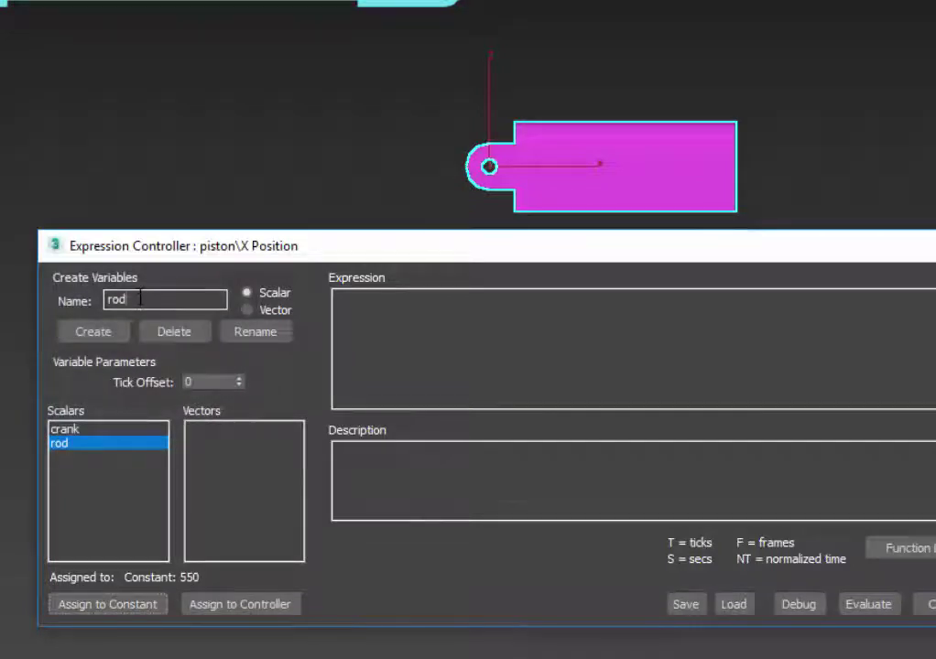
Create a scalar variable named alpha for the piston's X Position expression
left_click_drag(130, 299, 76, 297)
type("alpha")
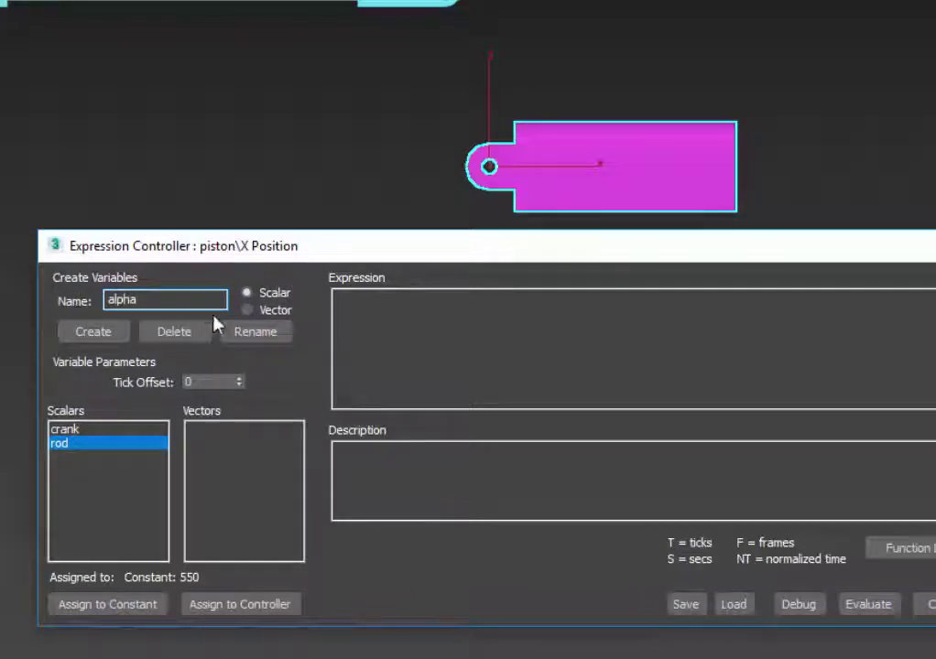
left_click(113, 339)
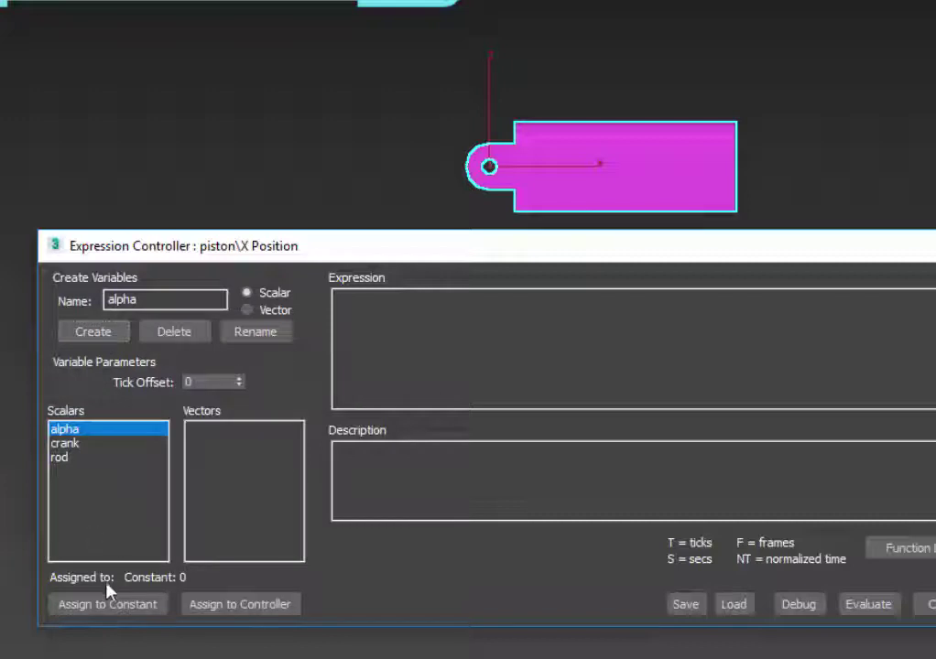
Assign the alpha variable to the crank's Y Rotation : Bezier Float controller
left_click(236, 611)
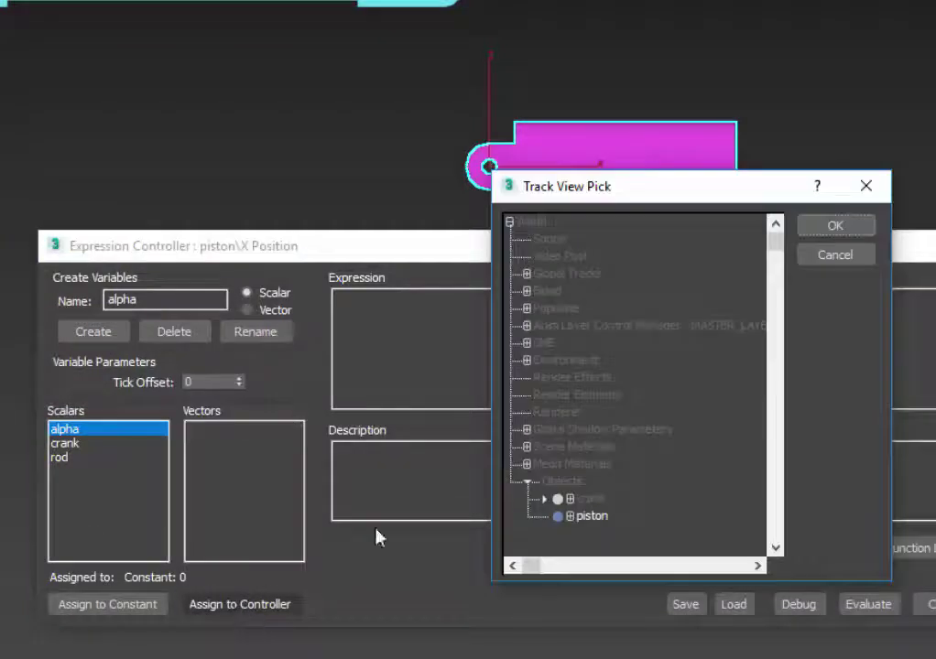
left_click_drag(775, 259, 742, 359)
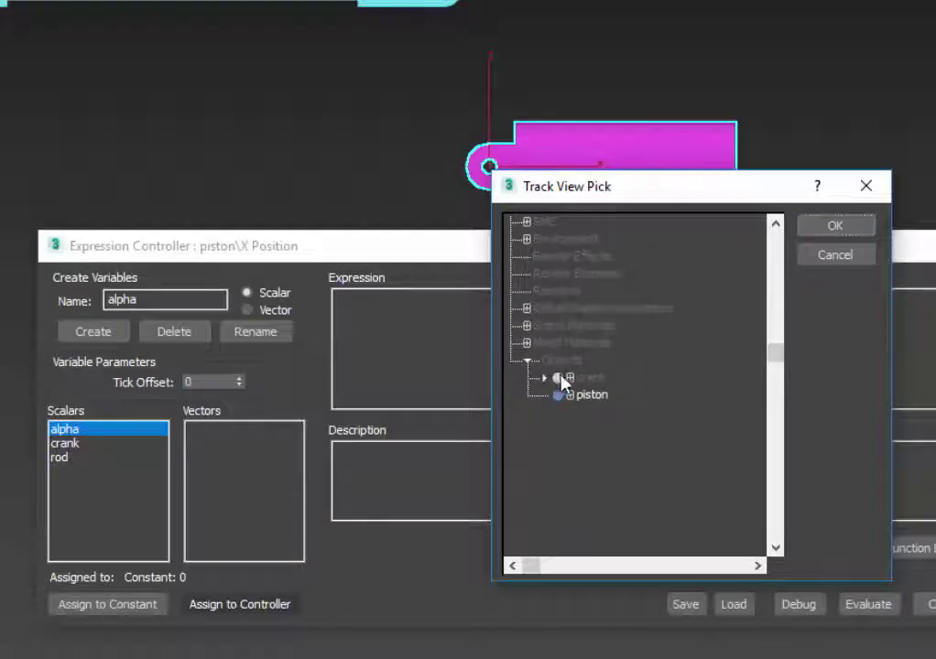
left_click(570, 378)
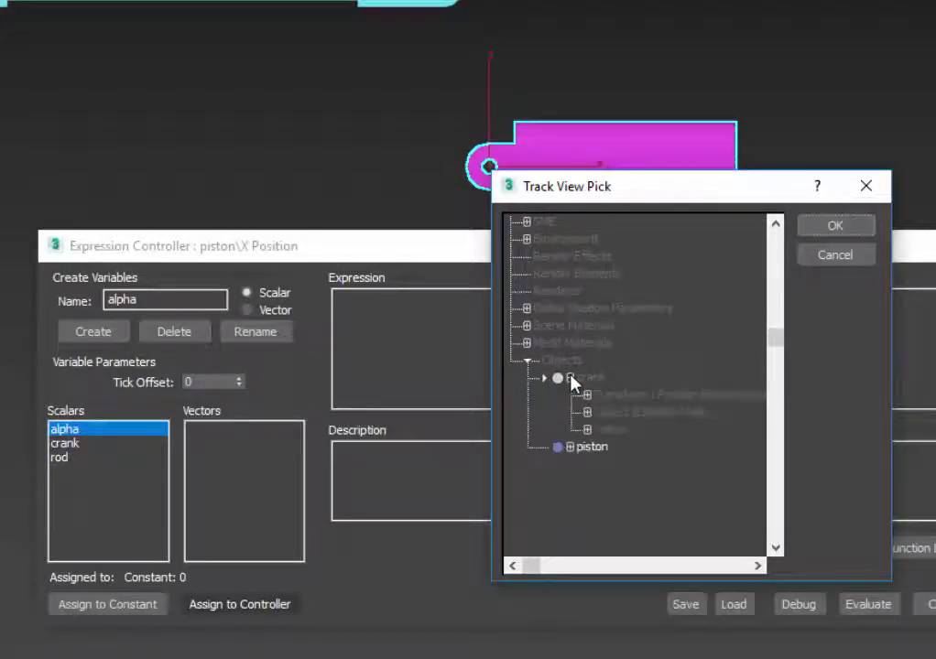
left_click(588, 395)
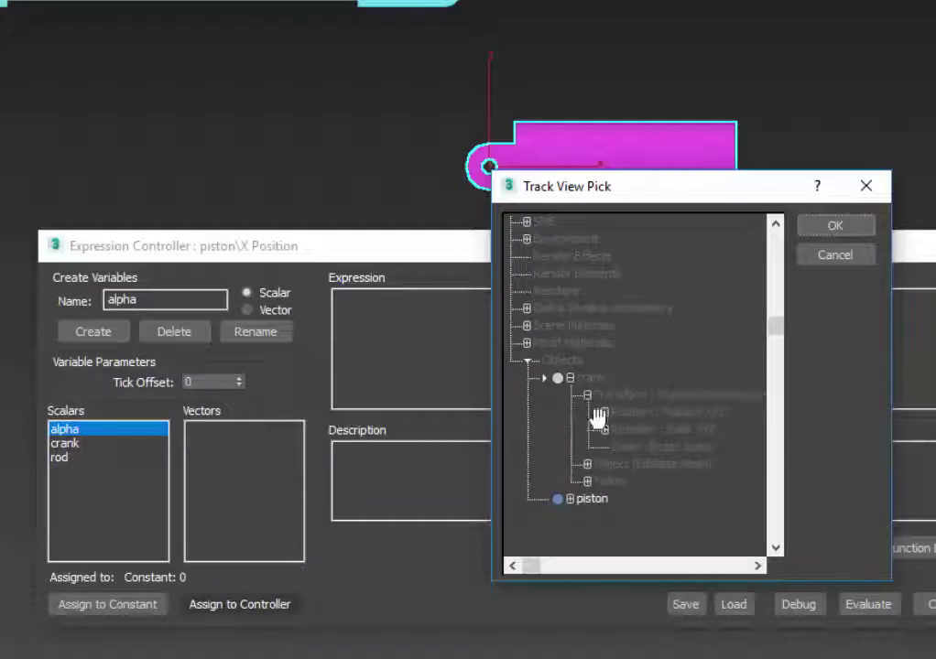
left_click(605, 429)
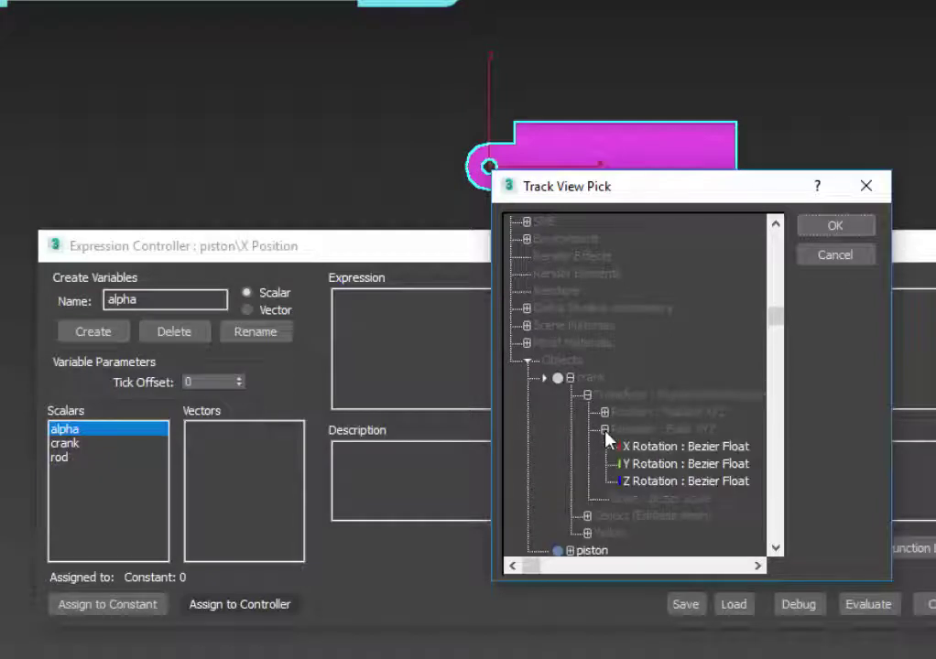
double_click(671, 464)
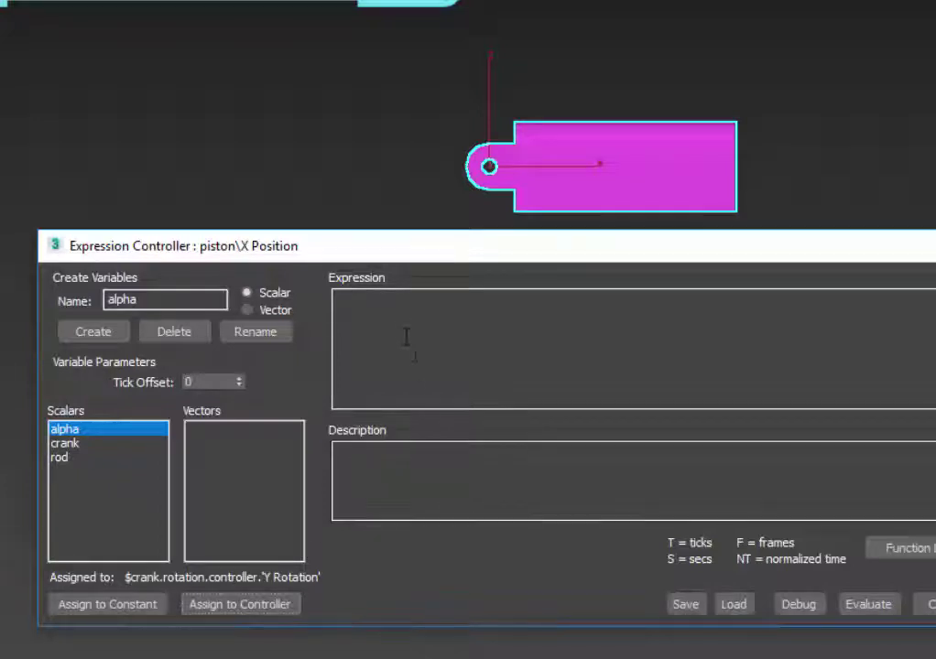
Enter crank * sin(radToDeg(alpha)) as the expression's first term, checking the radToDeg syntax in the function list
left_click(396, 311)
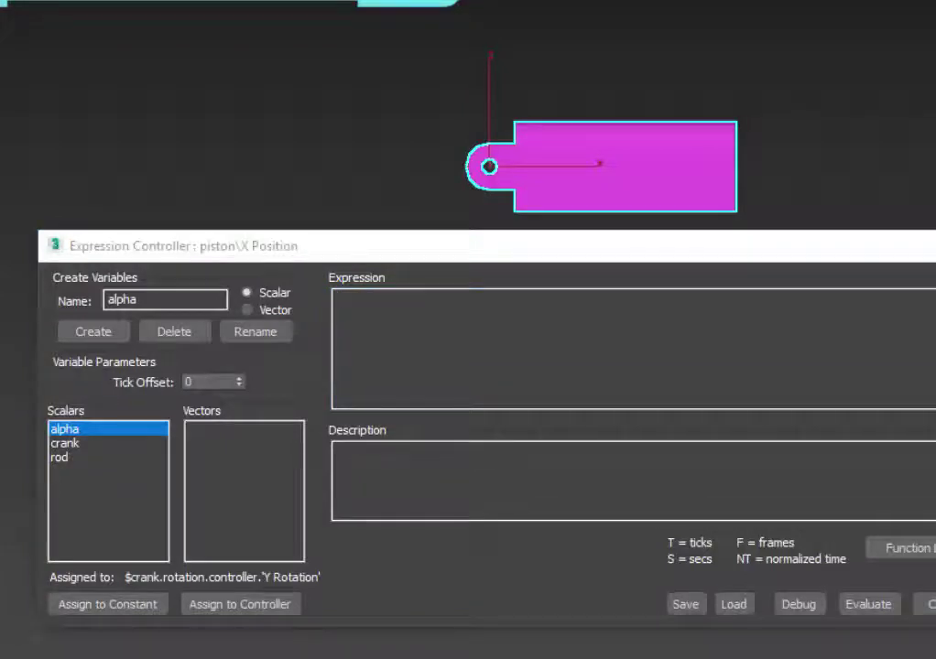
left_click(401, 314)
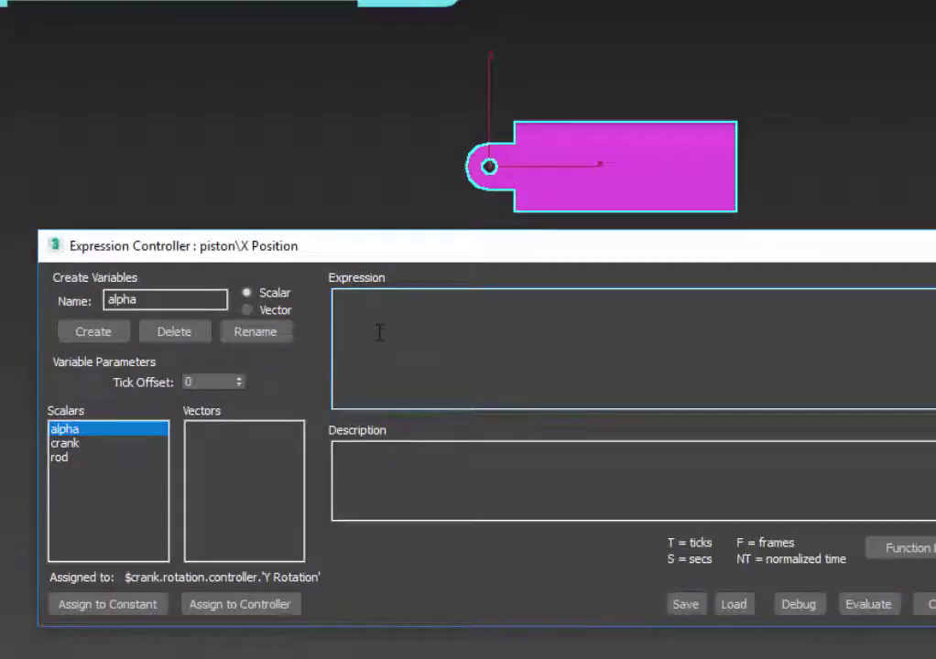
type("crank *")
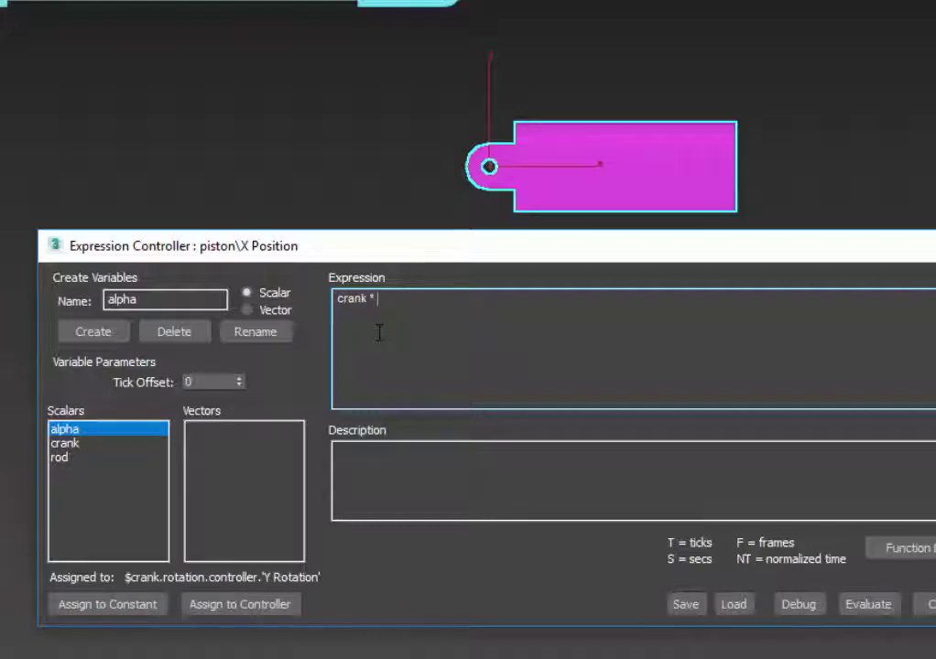
type("sin(radToDeg")
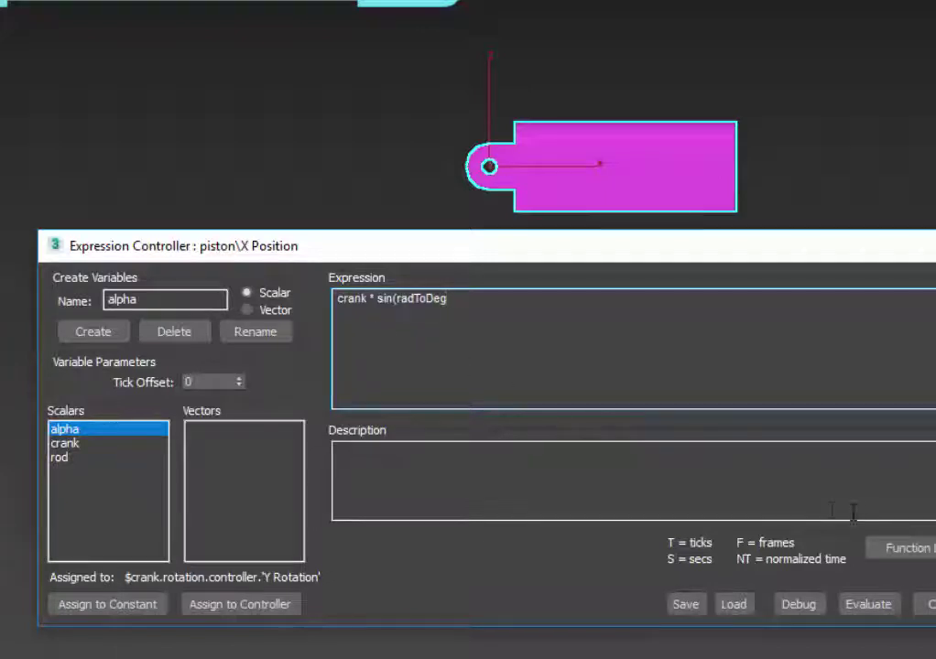
left_click(908, 553)
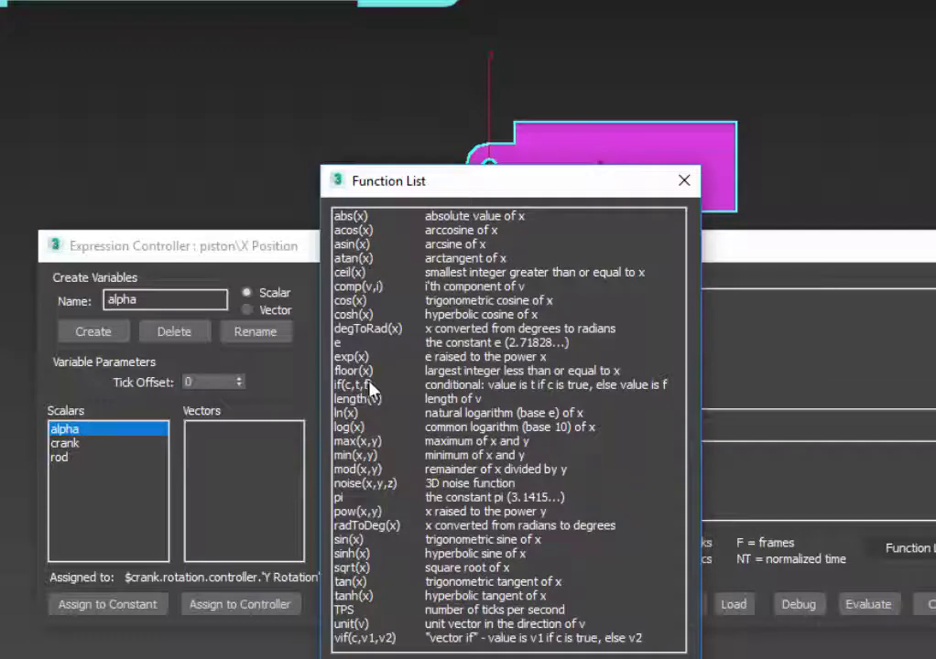
left_click_drag(476, 186, 601, 180)
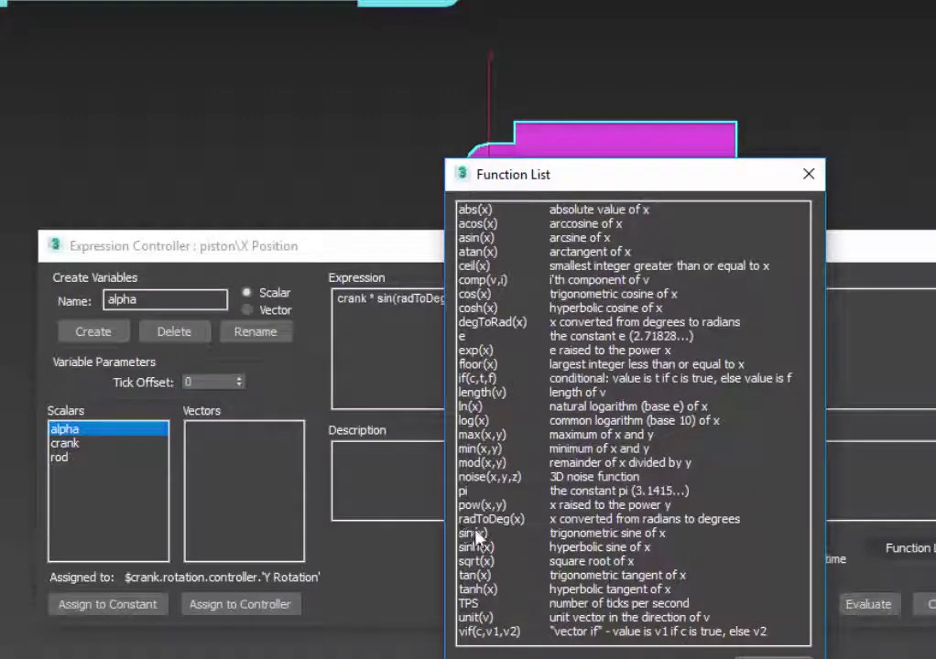
left_click(809, 174)
left_click(458, 326)
type("(")
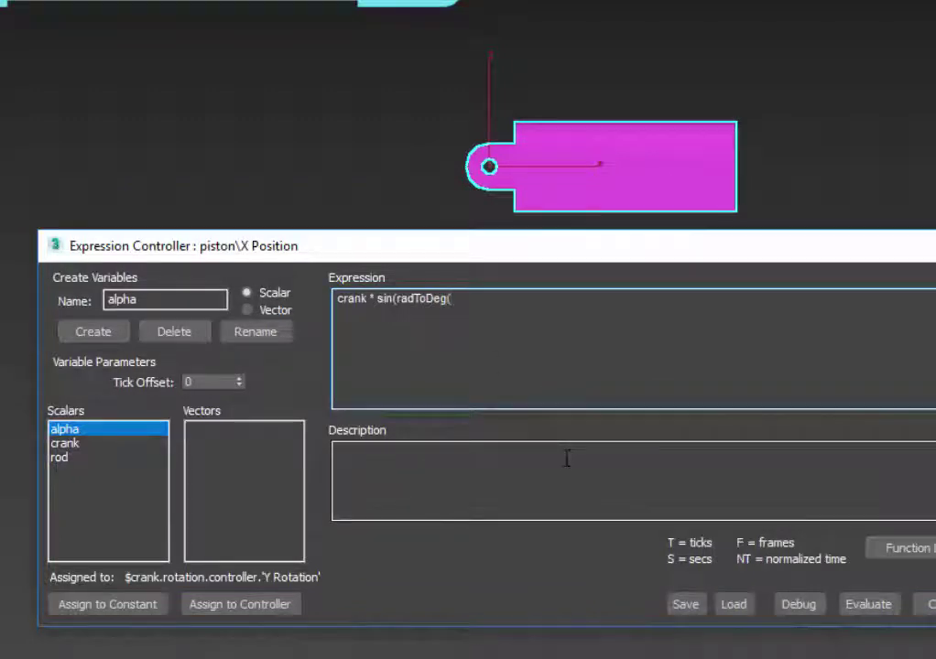
type("alpha))")
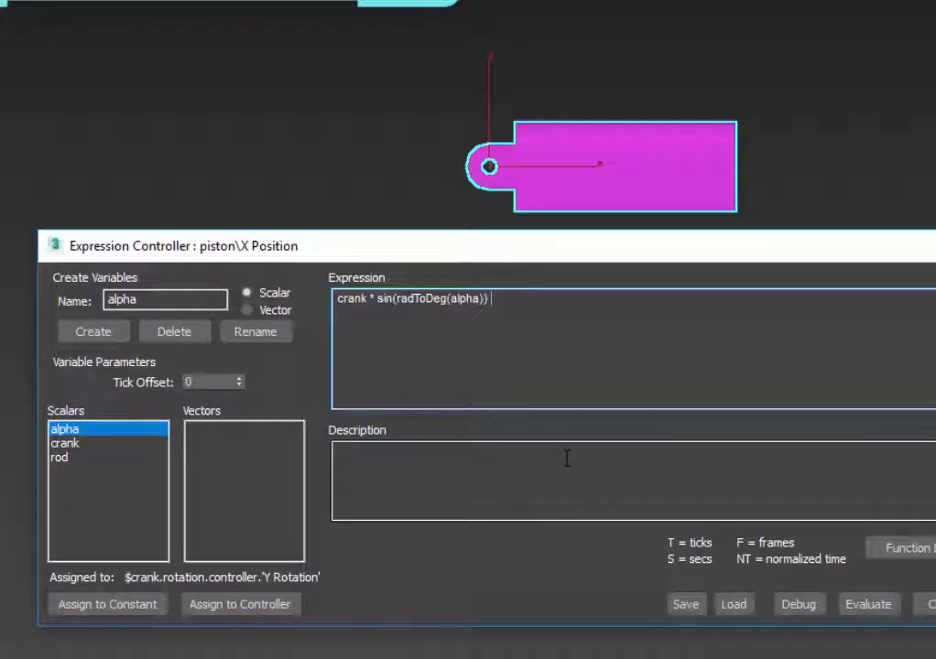
Append + sqrt( ) after the sine term, leaving space inside its parentheses for the contents
type("+")
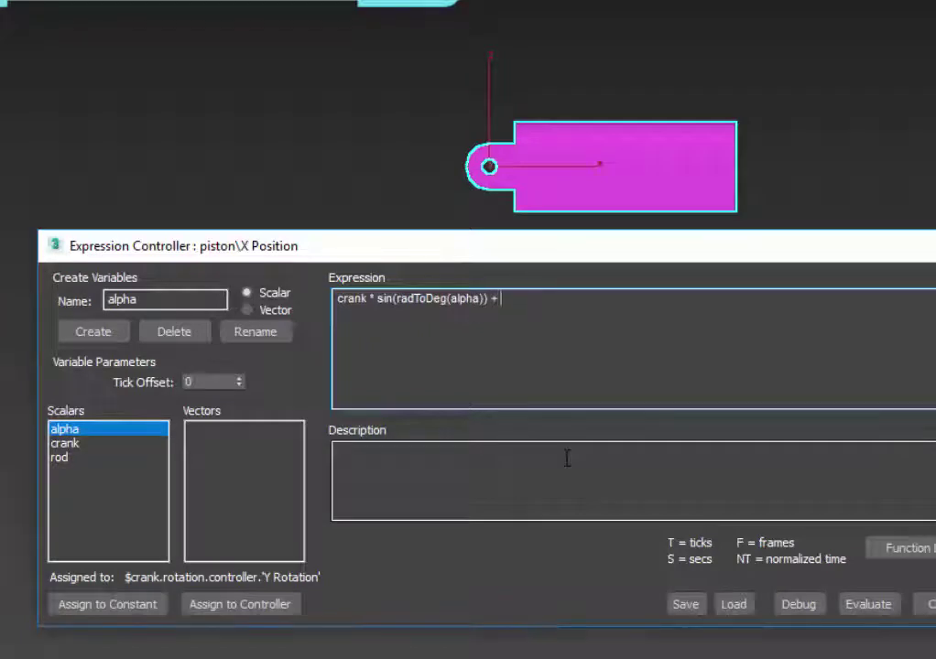
type(" sqrt(")
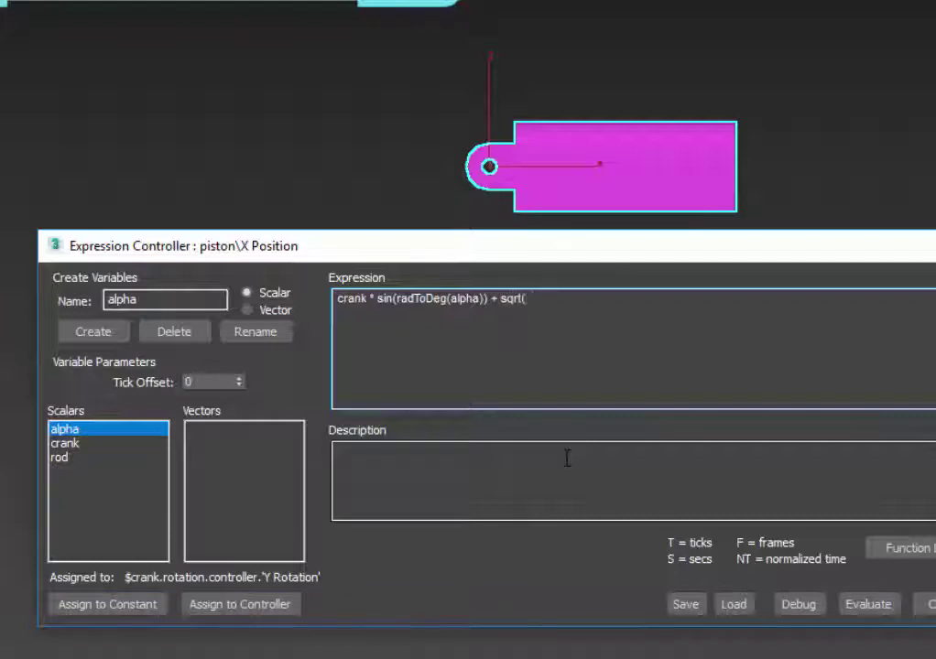
type("  )")
key("Left")
key("Left")
key("Left")
key("Left")
key("Left")
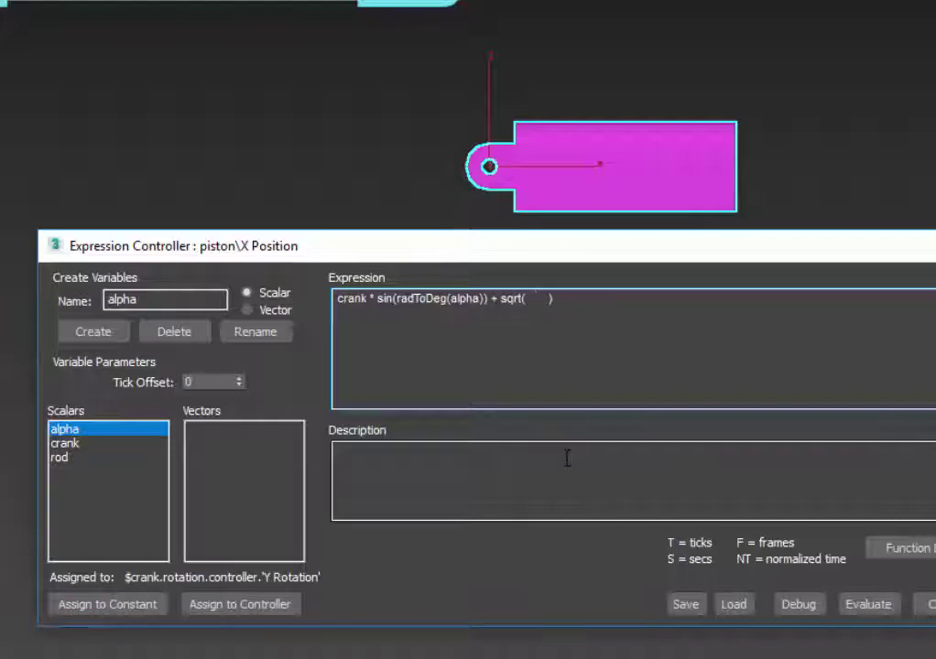
key("Right")
key("Left")
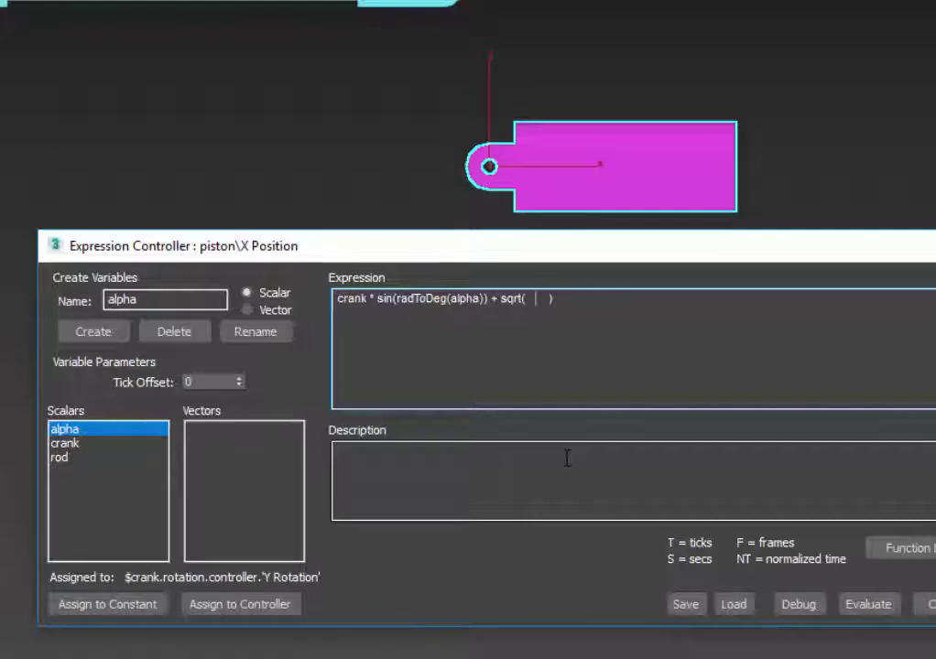
Fill the square root with rod^2 - ( crank )^2
type("rod")
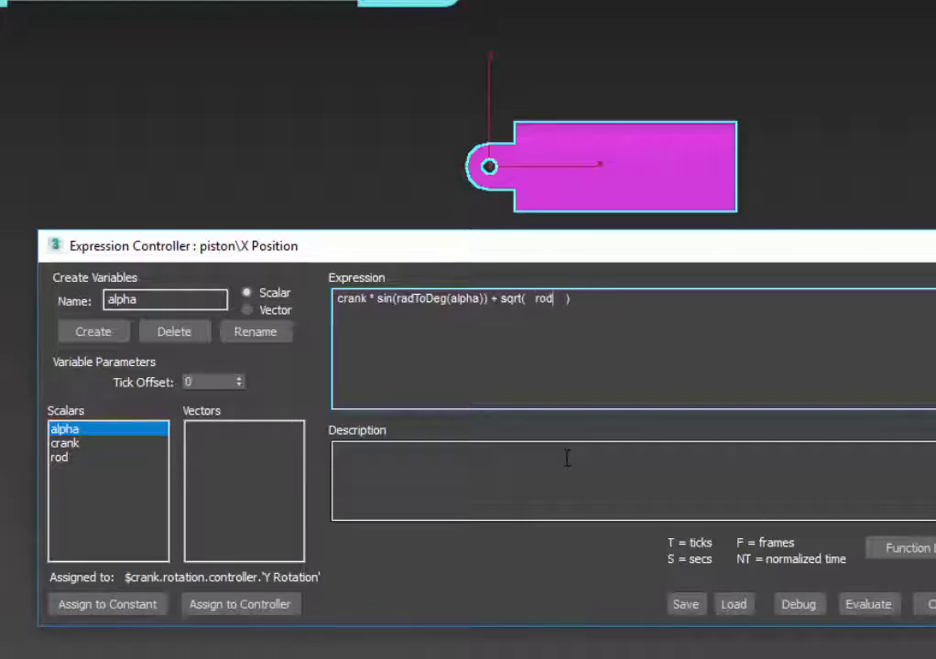
type("^2 - ()")
key("Left")
key("Right")
type("^2")
type("crank")
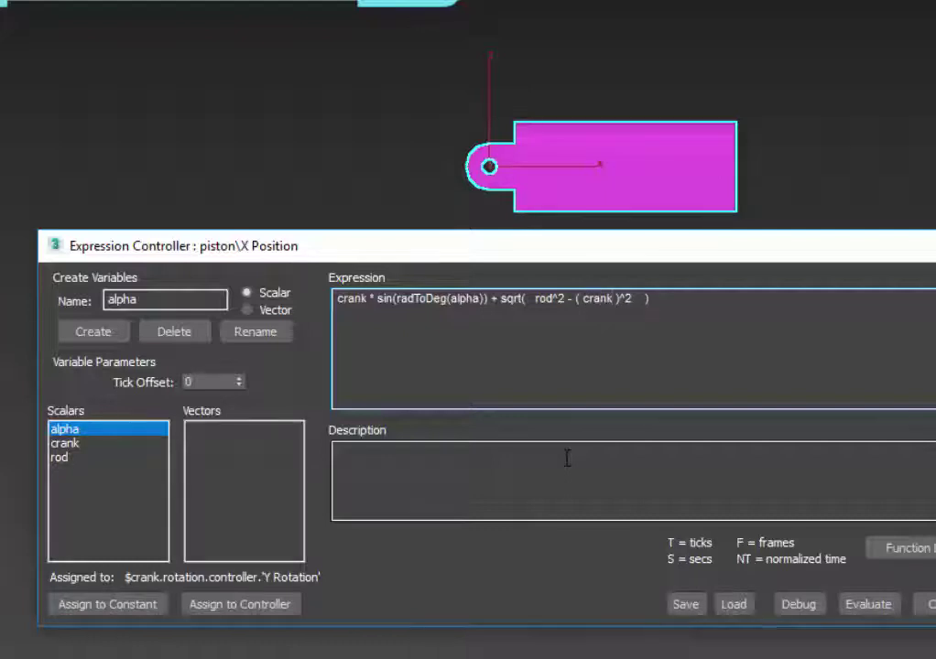
Multiply crank inside the squared parentheses by cos(radToDeg(alpha)), remove the extra space before the final parenthesis and evaluate the expression
type("*")
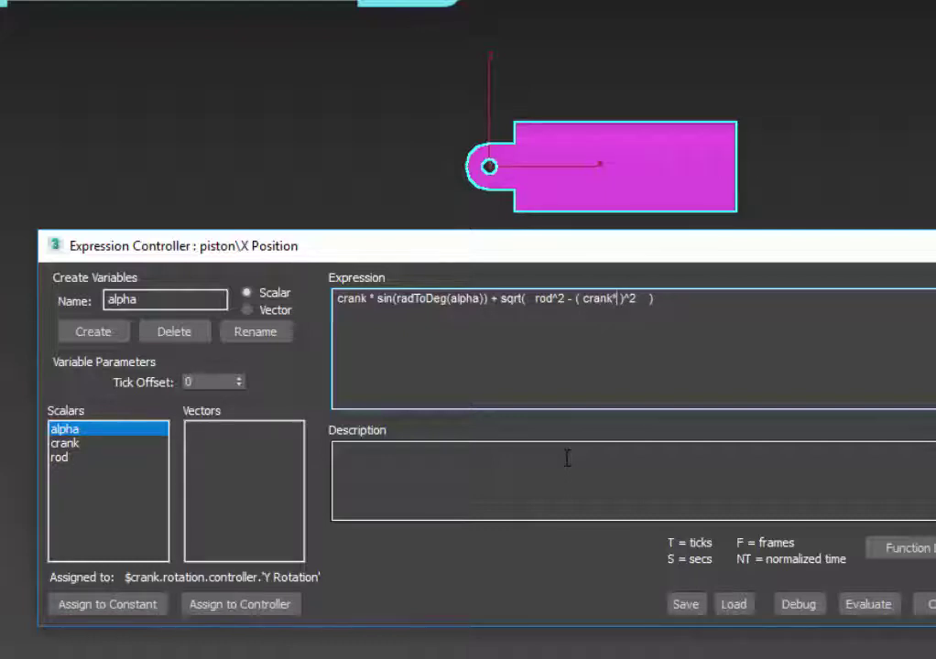
type("cos(rad")
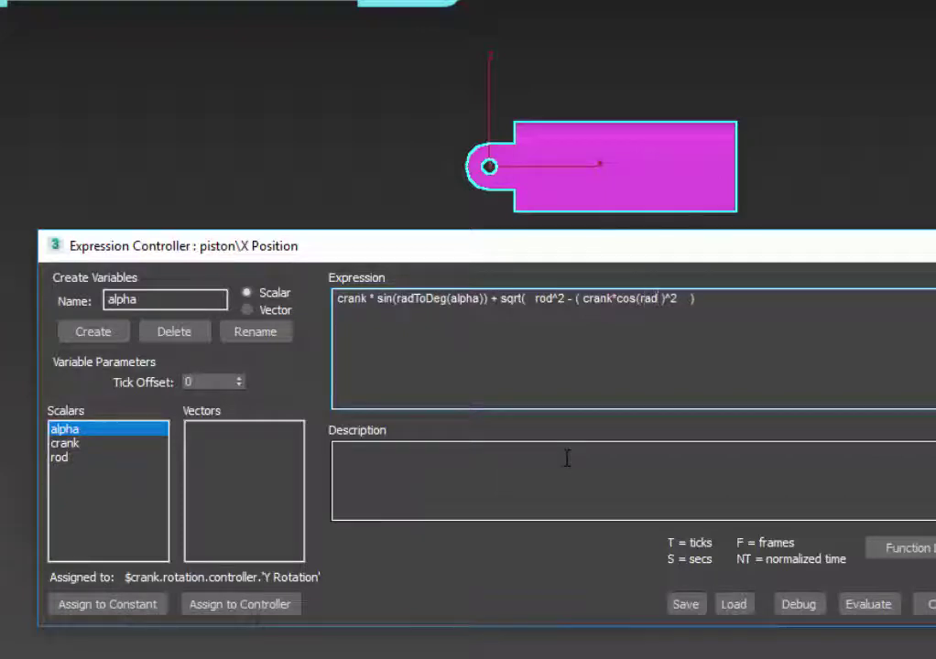
type("ToDe")
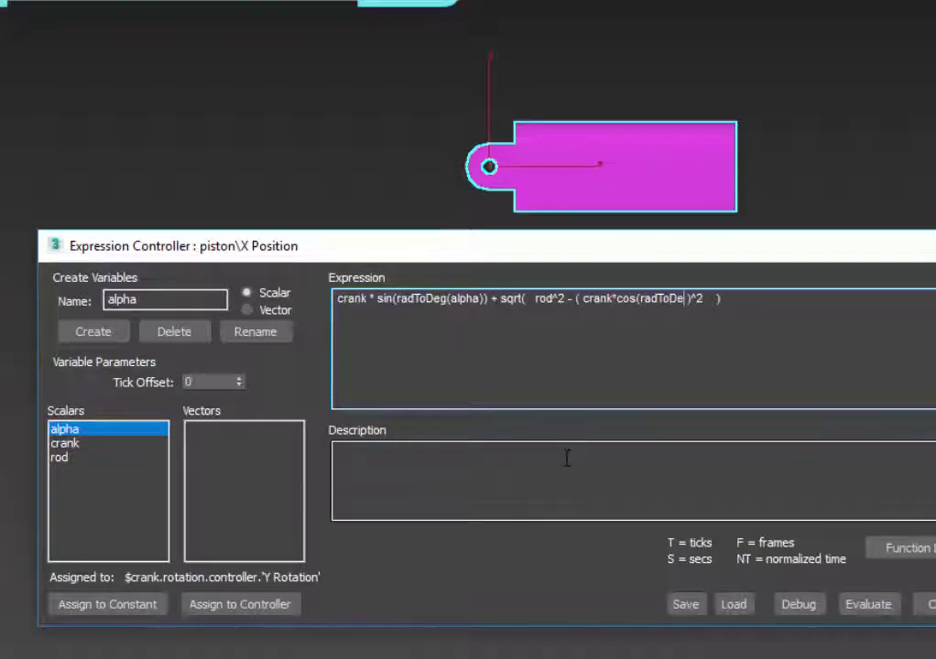
type("g(alpha)")
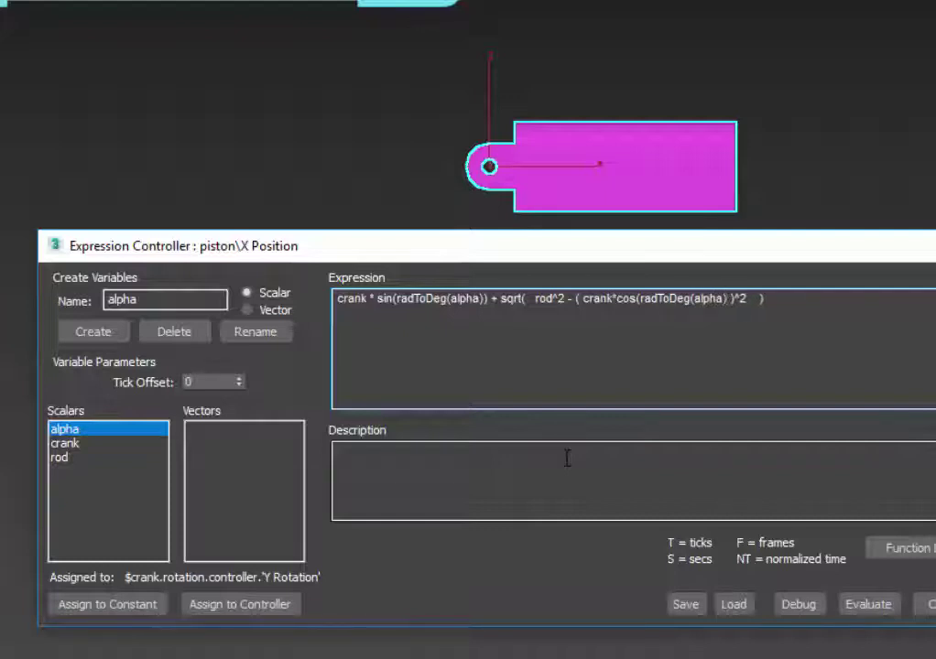
type(")")
key("Right")
key("Right")
key("Right")
key("Delete")
key("Right")
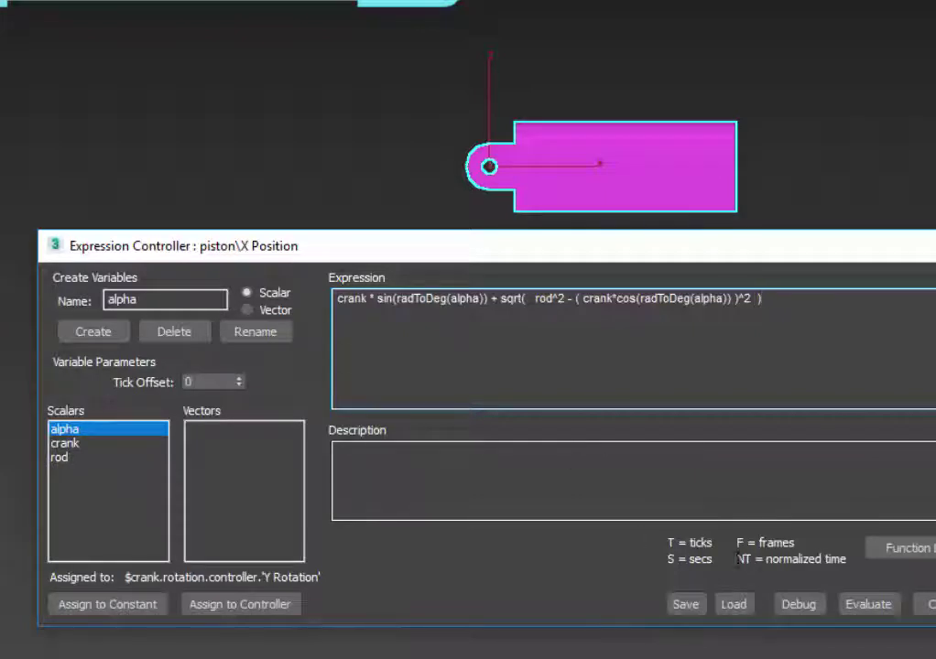
left_click(865, 606)
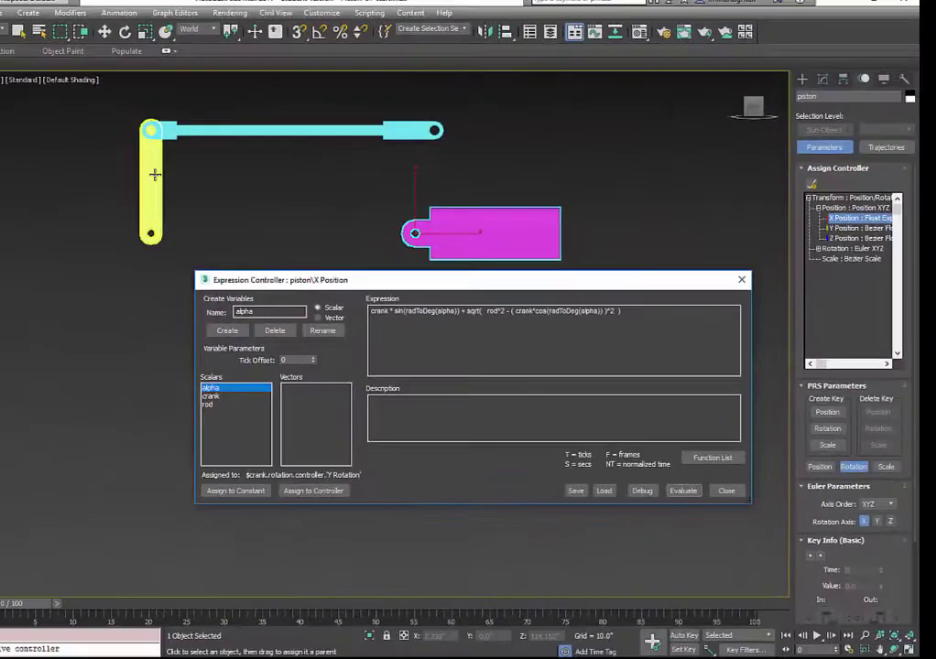
Rotate the crank in the viewport to test how the expression drives the piston
left_click(81, 137)
left_click(124, 32)
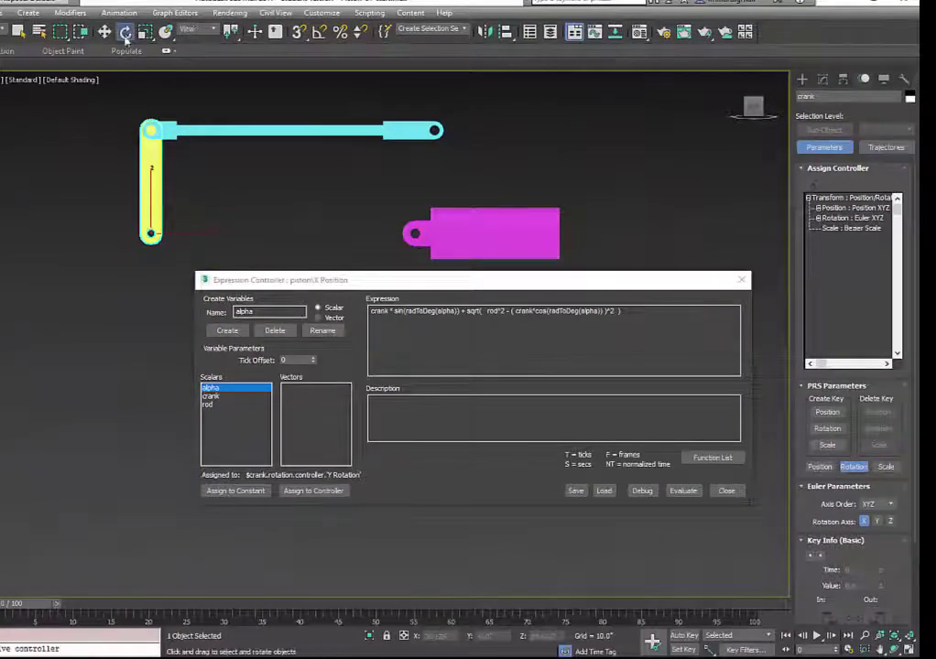
left_click_drag(139, 148, 148, 263)
Apply a LookAt Constraint to the rod with the piston as its target
left_click(218, 129)
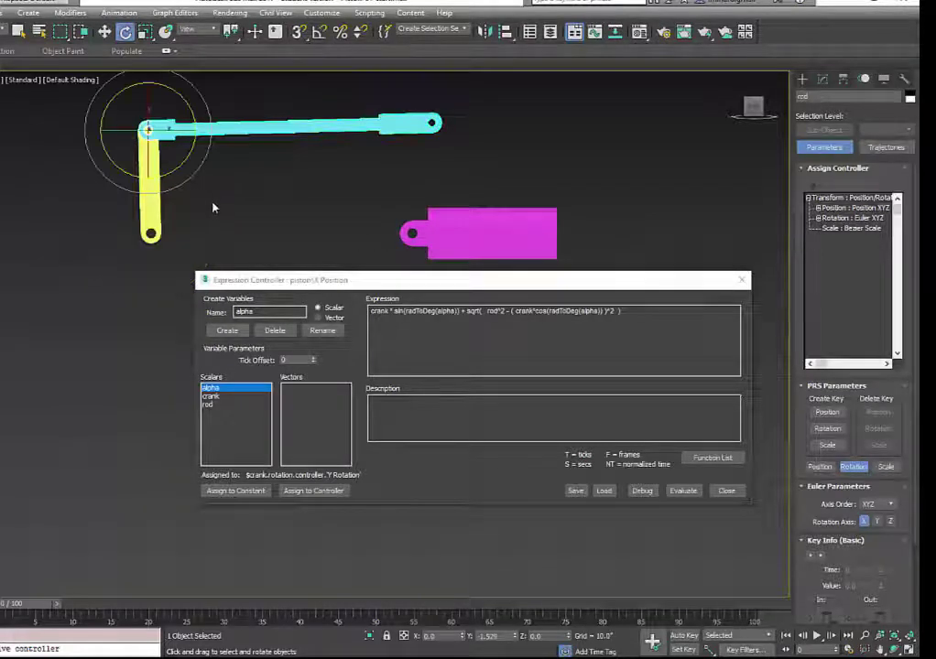
left_click(122, 14)
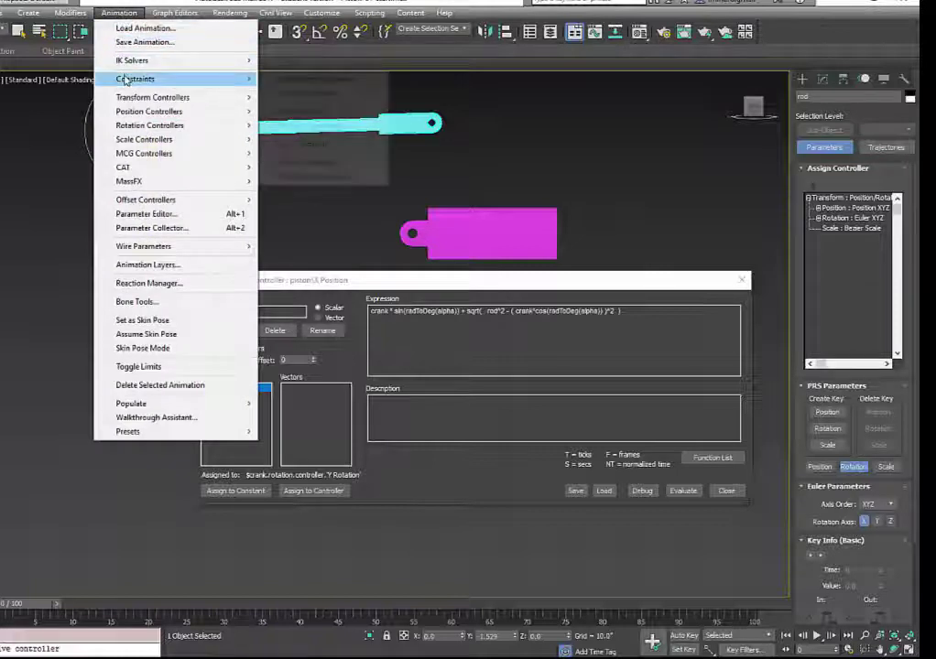
mouse_move(126, 81)
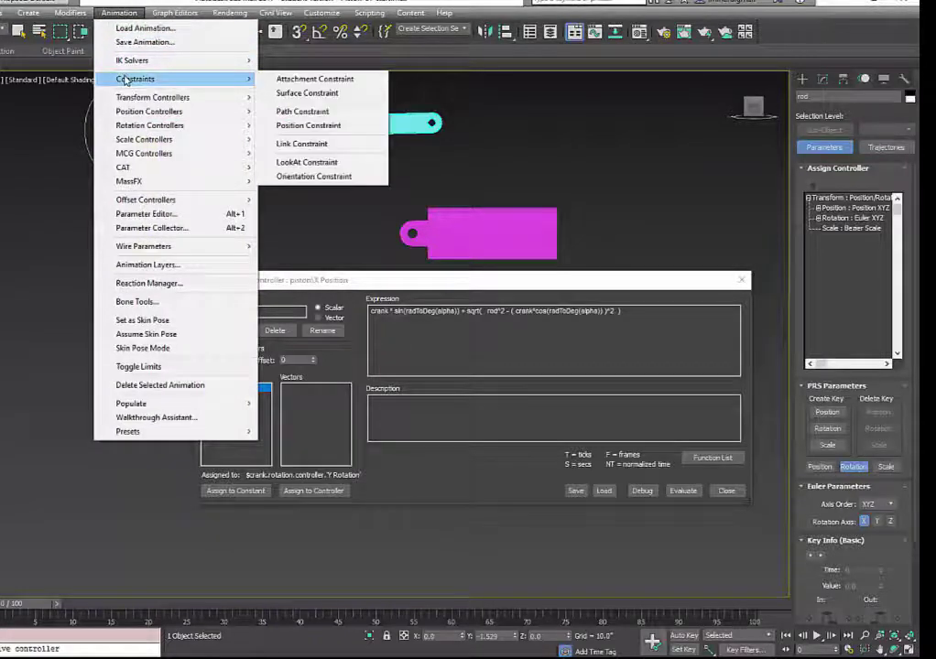
left_click(302, 163)
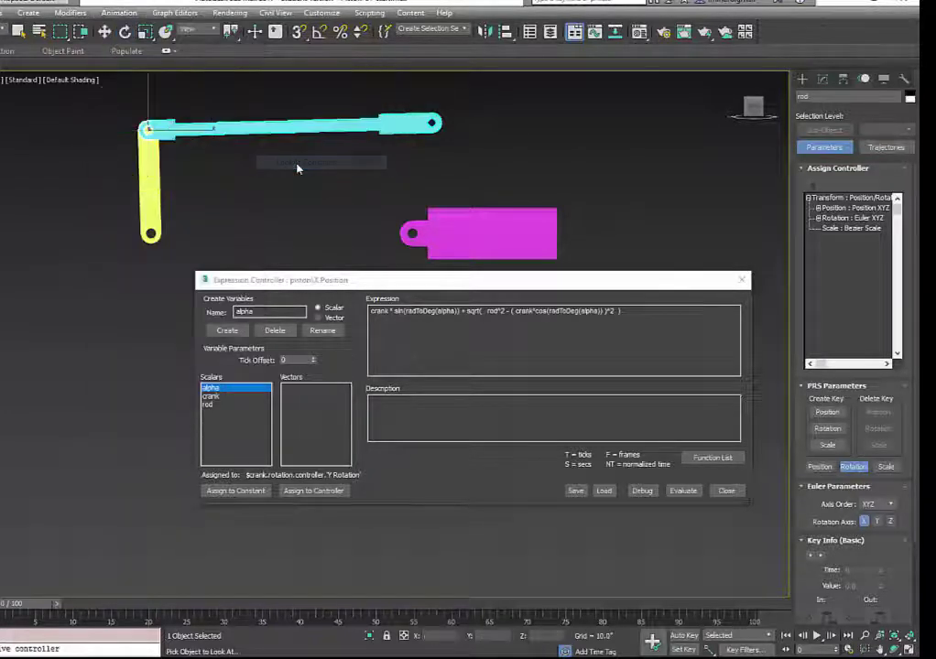
left_click(452, 221)
left_click(452, 221)
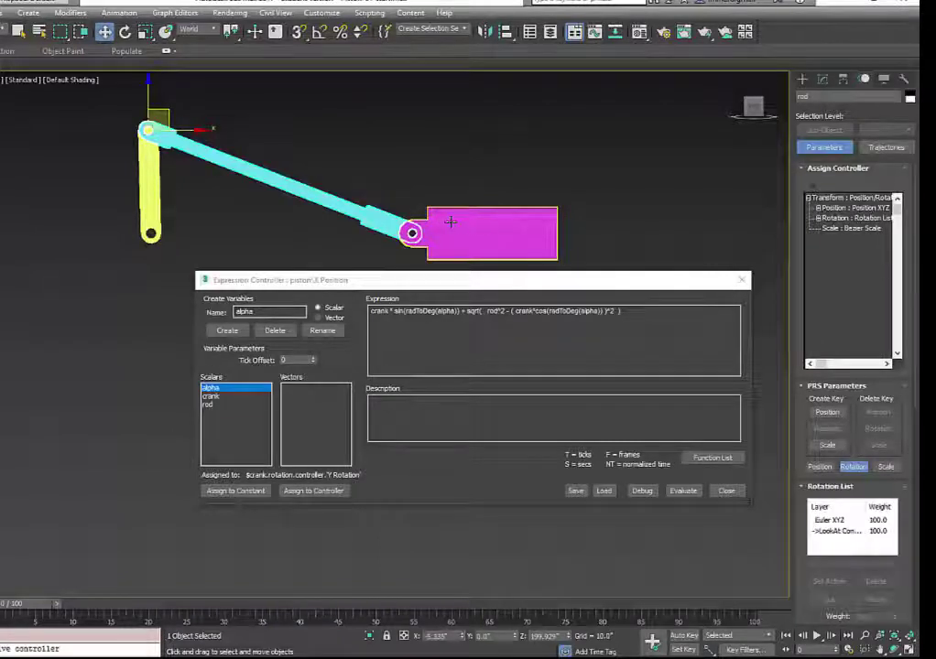
Rotate the crank clockwise to test the constrained linkage, and open the debug window for the piston's X Position expression
left_click(154, 175)
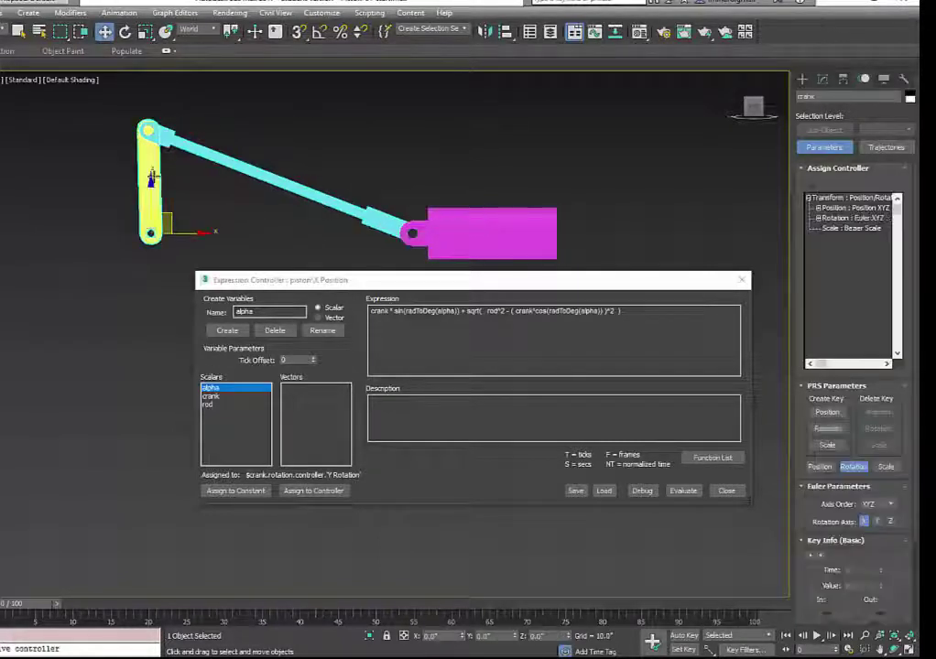
left_click(125, 31)
left_click_drag(178, 174, 229, 183)
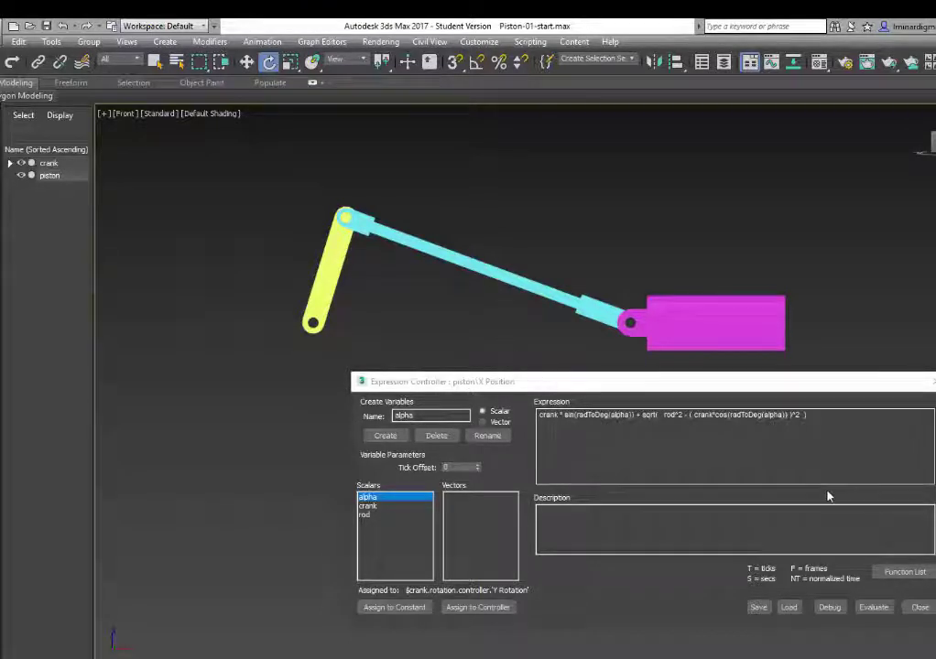
left_click(828, 608)
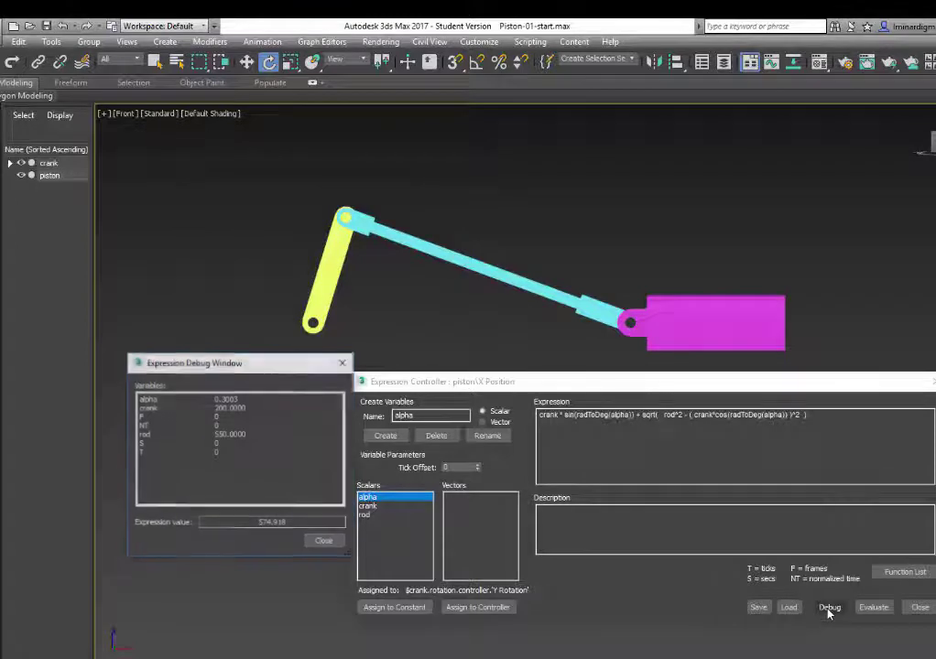
Bring up the Rotate Transform Type-In beside the crank and set the crank's absolute world Y rotation to 0
left_click_drag(243, 363, 227, 390)
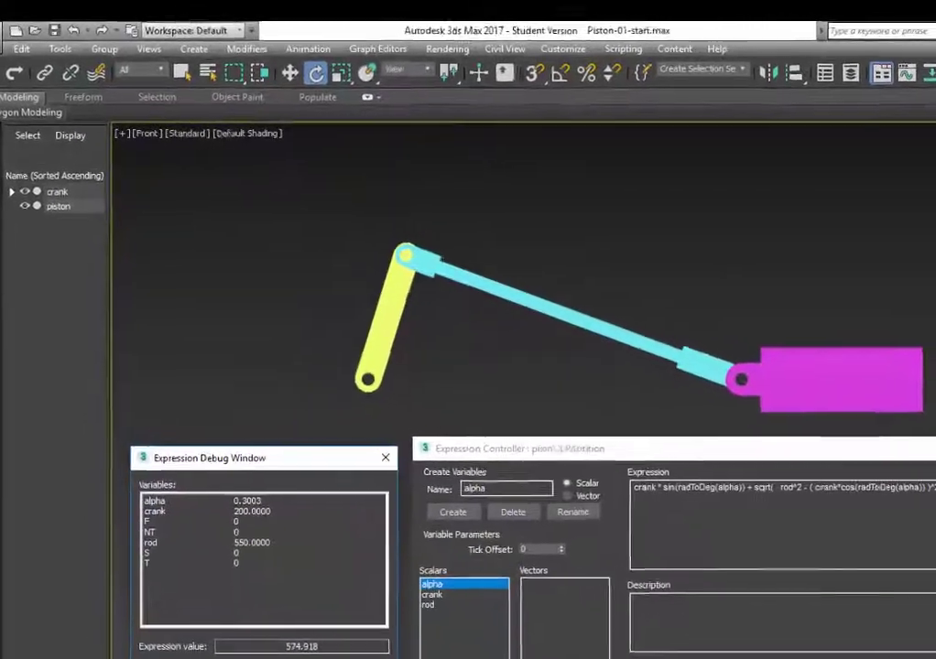
left_click(20, 48)
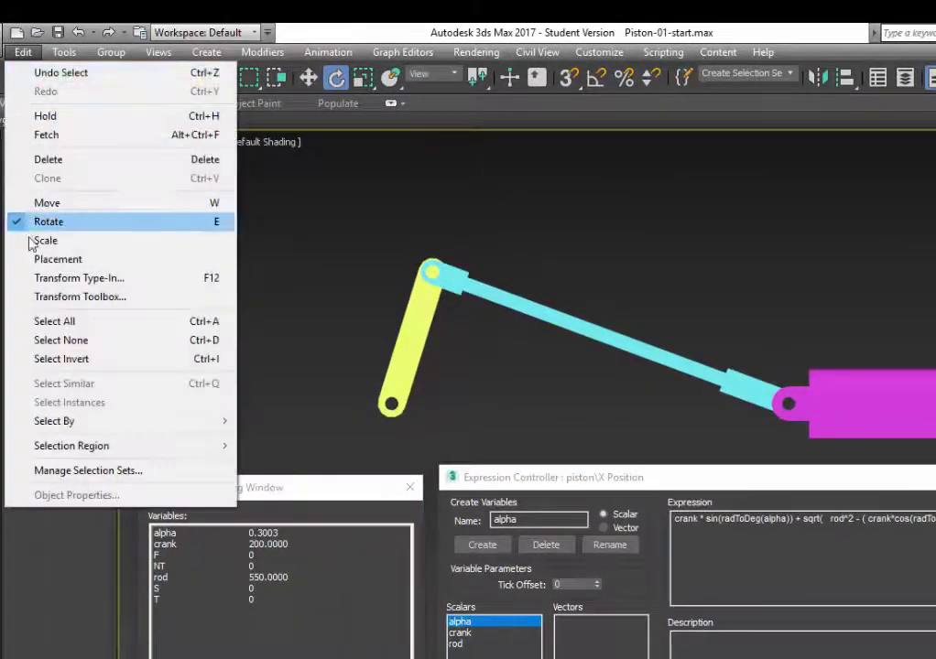
left_click(55, 277)
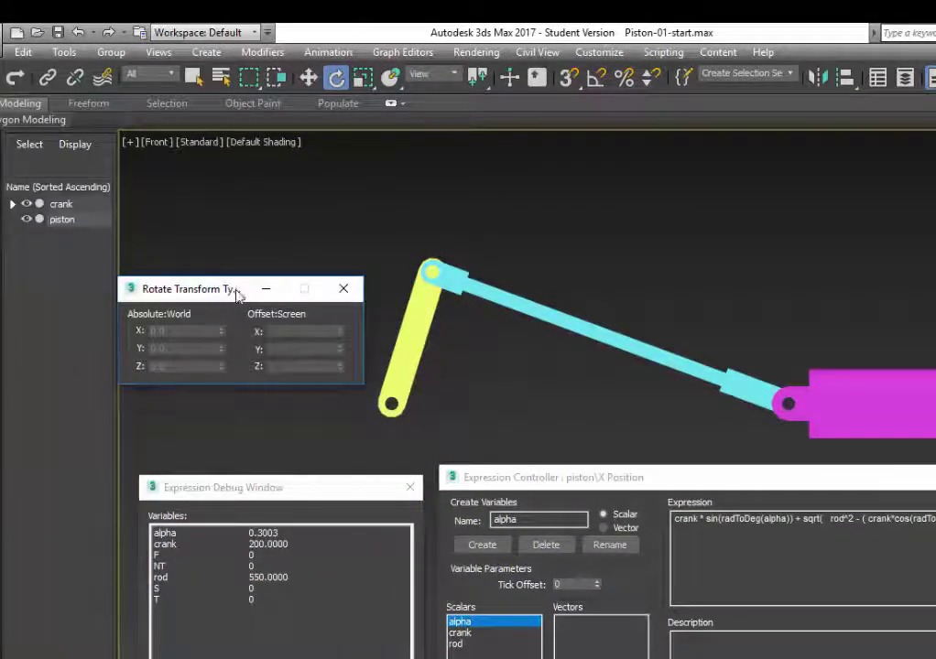
left_click_drag(236, 291, 238, 316)
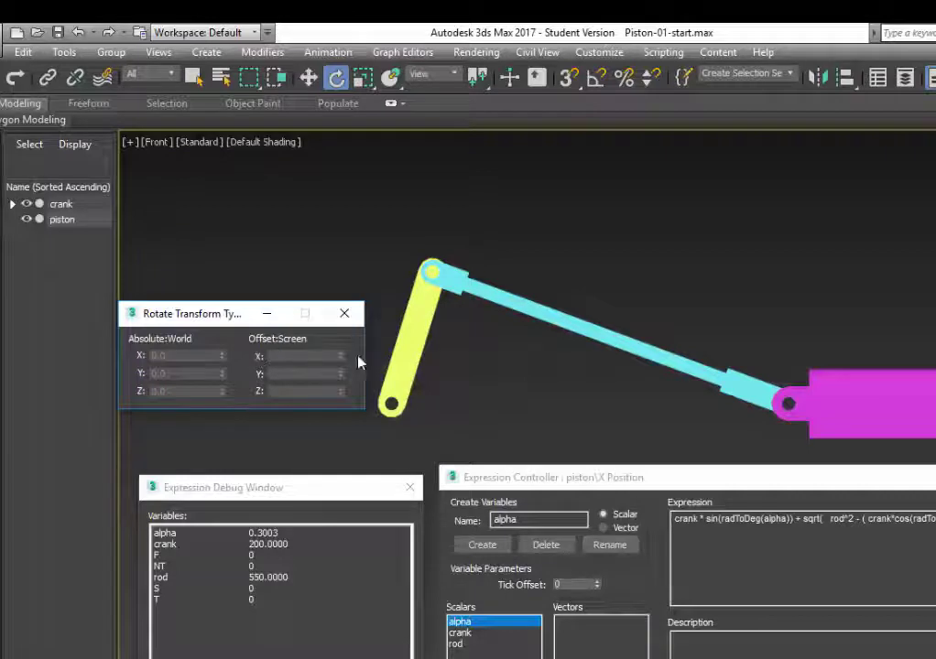
left_click(404, 342)
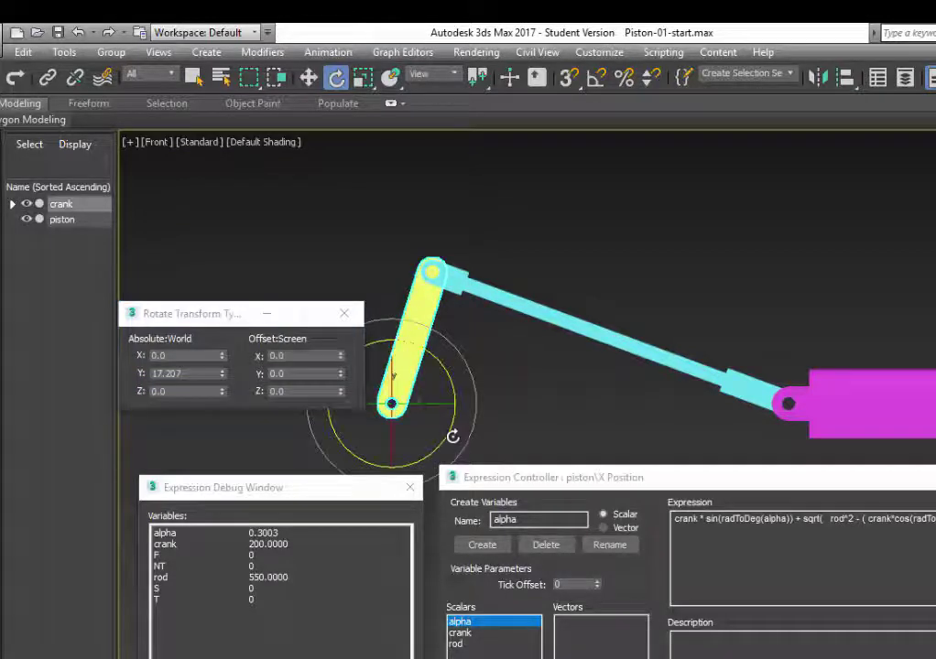
double_click(202, 373)
type("0")
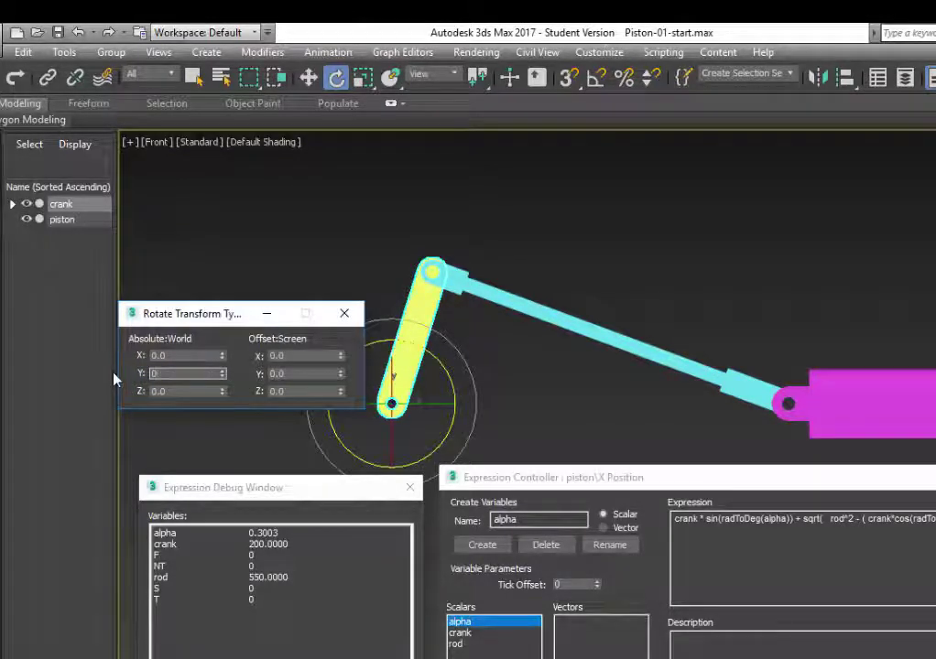
key("Return")
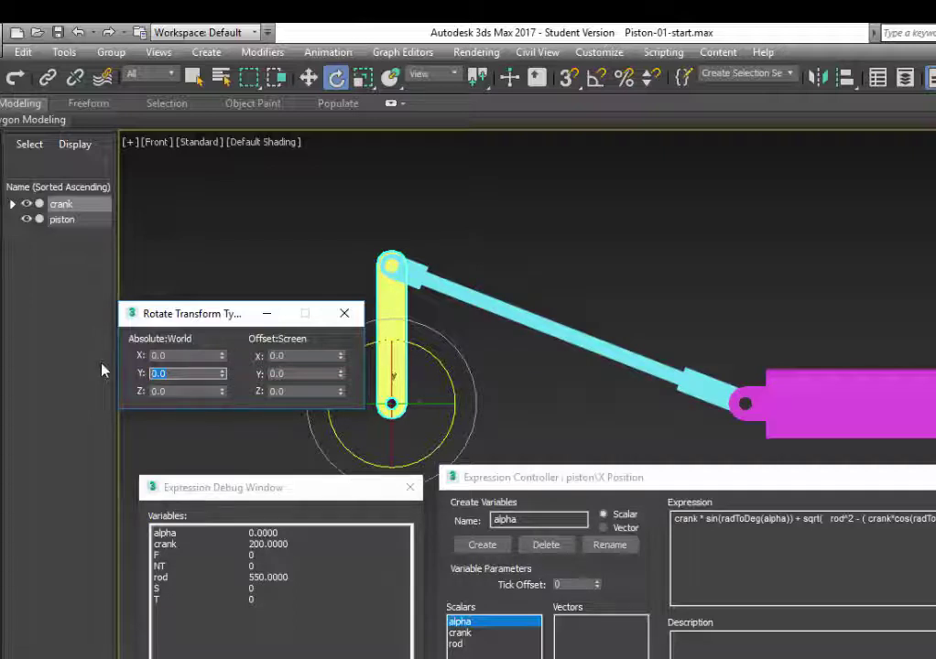
Test the linkage with the crank's absolute Y rotation at 90, and return the rotation to 0
type("90")
key("Return")
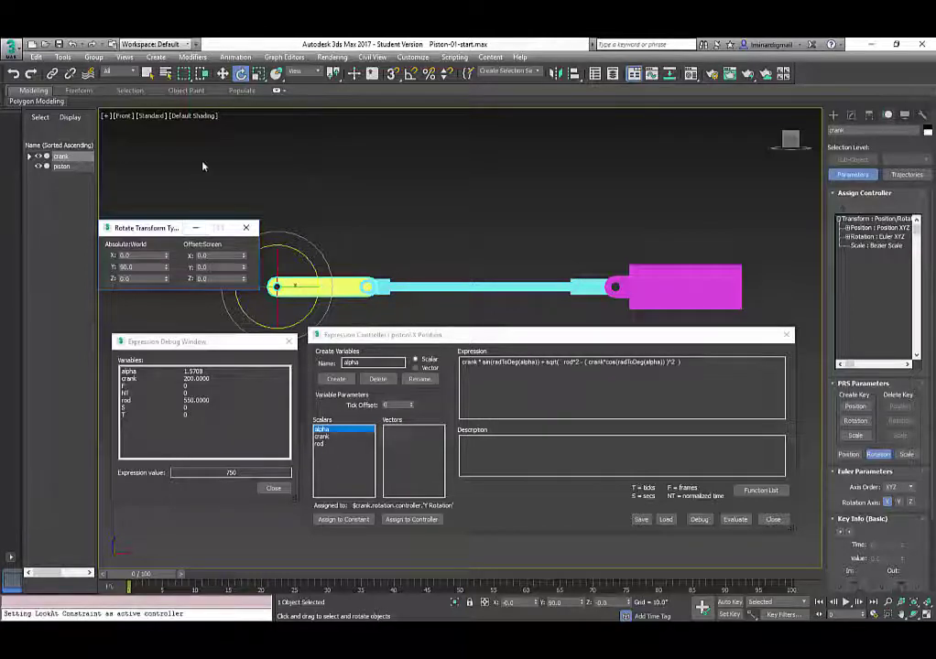
double_click(137, 266)
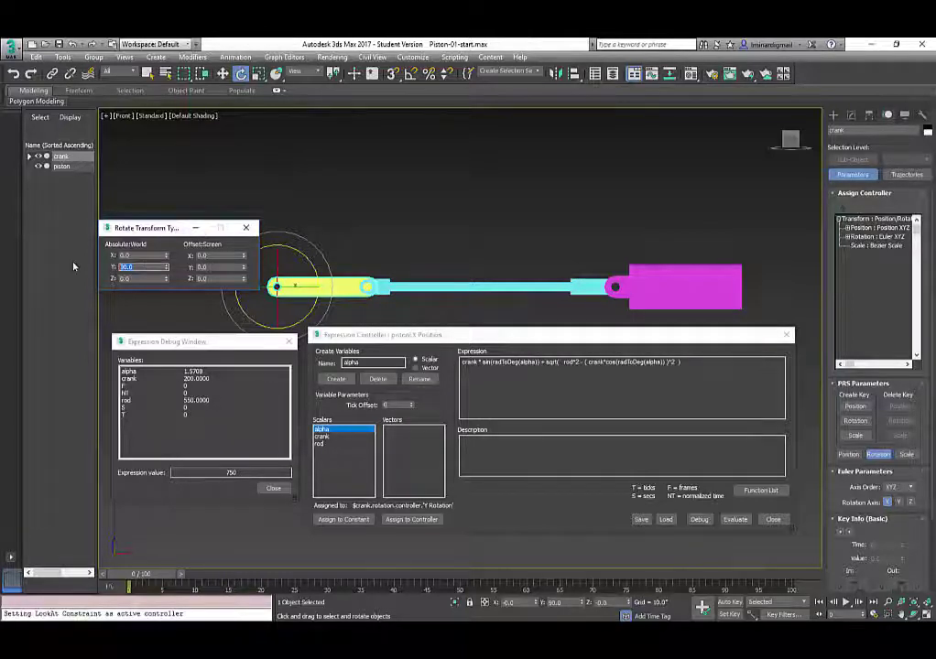
type("0")
key("Return")
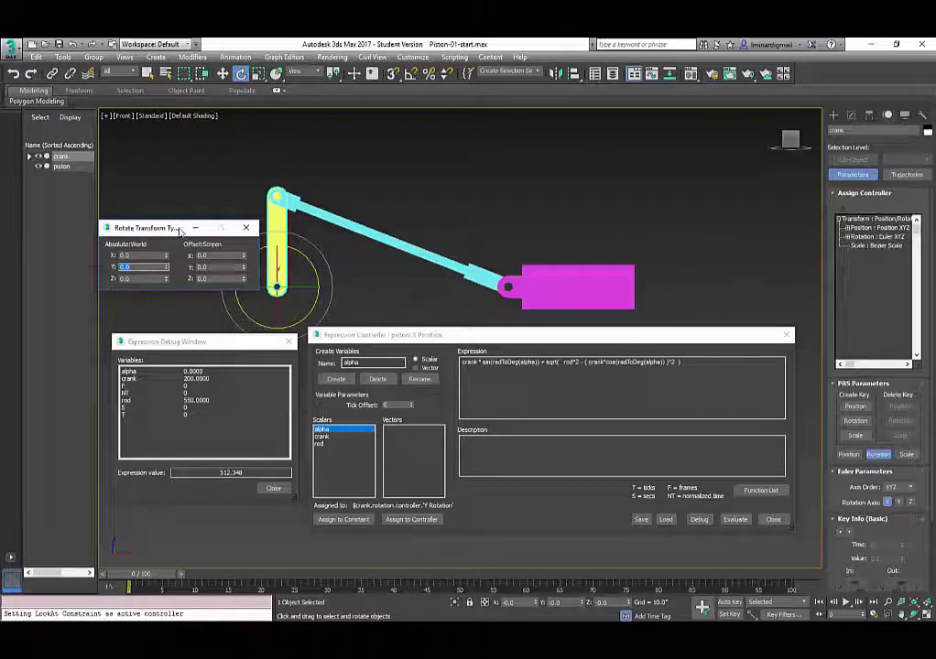
left_click_drag(174, 227, 163, 167)
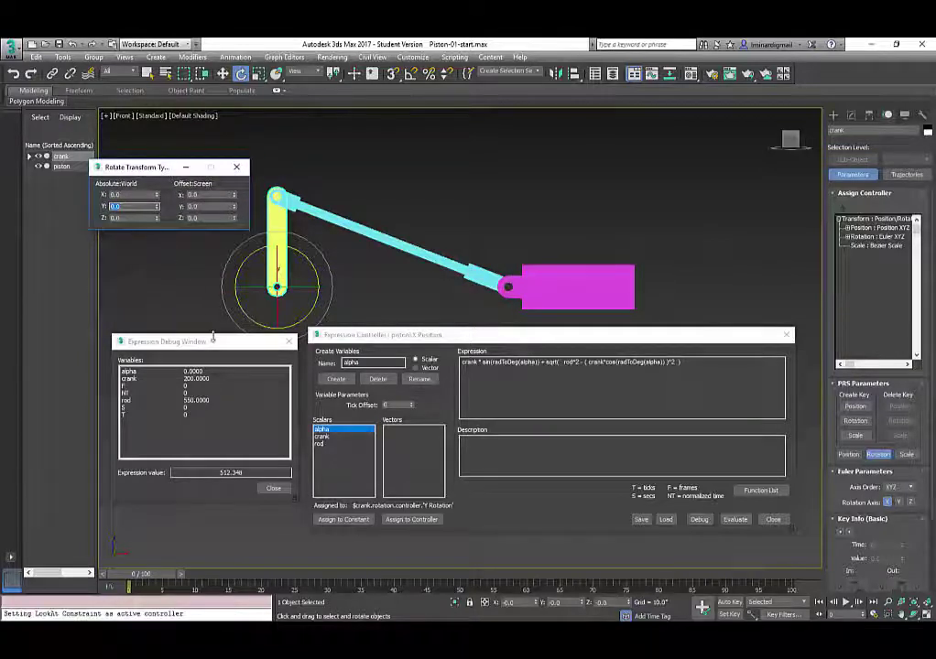
Key the crank at frame 0, go to frame 100, and rotate the crank clockwise about 40 degrees with Auto Key on
left_click(135, 575)
left_click_drag(134, 575, 142, 575)
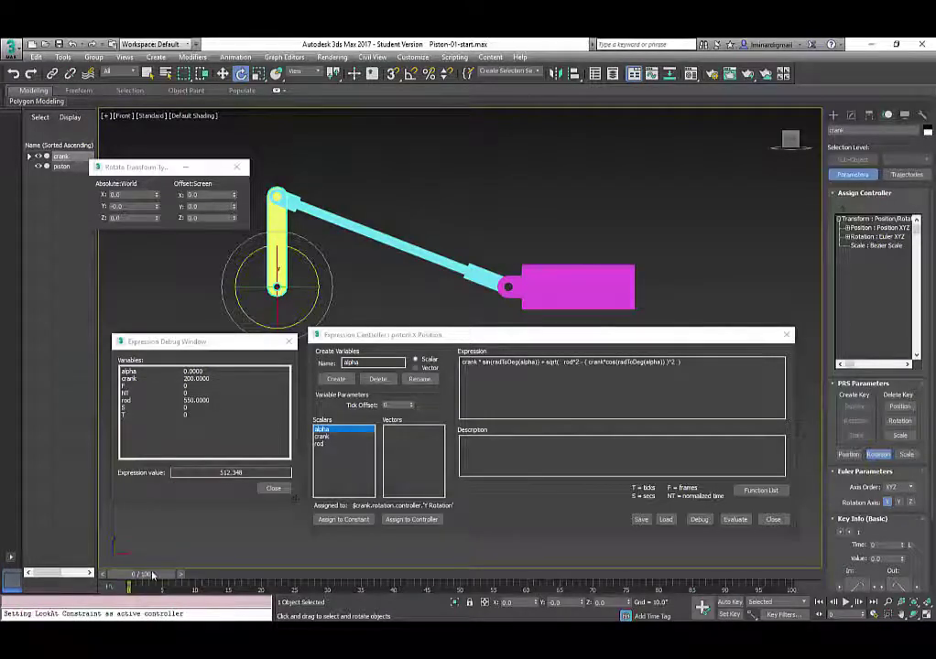
left_click_drag(135, 575, 793, 574)
key("e")
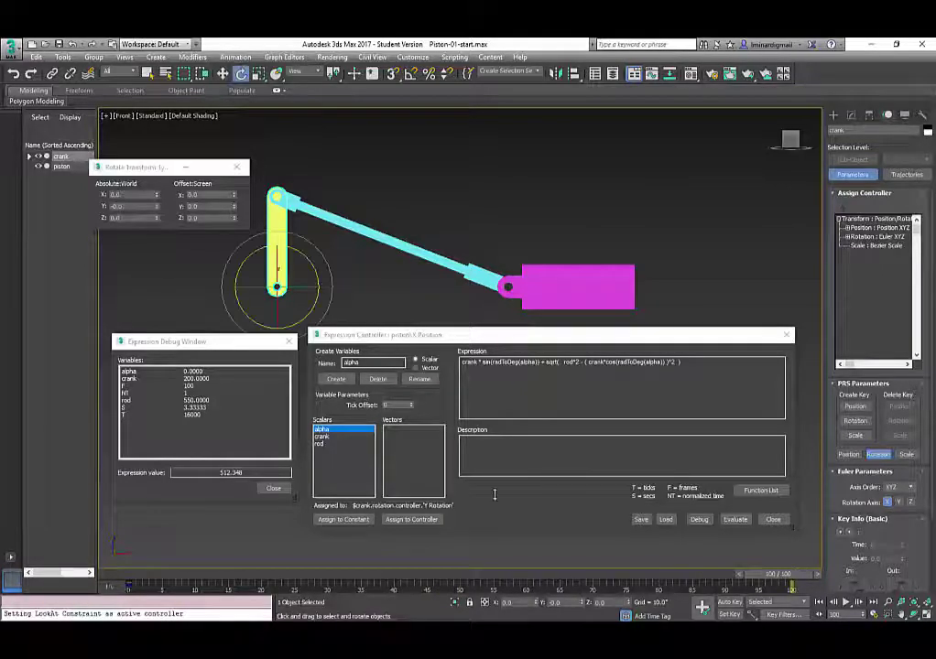
key("n")
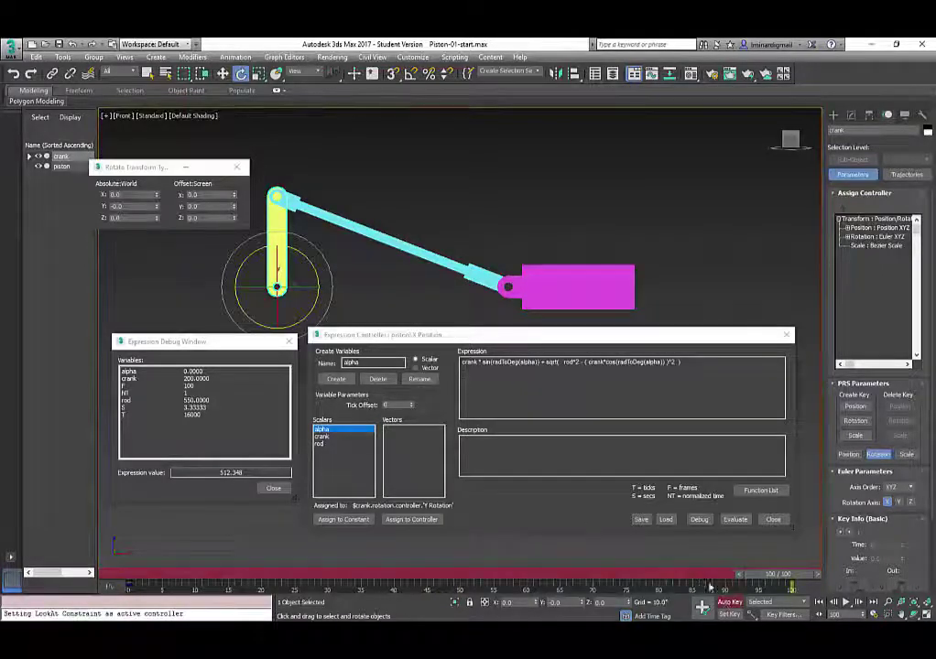
left_click_drag(311, 244, 348, 283)
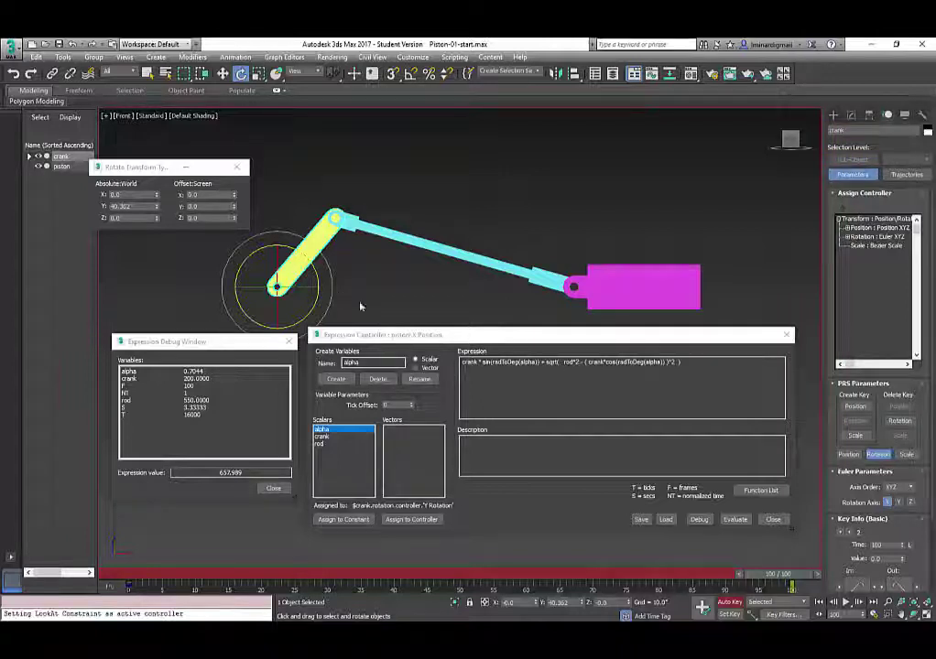
Set the crank's Y Rotation key at frame 100 to a value of 356.4 and turn off Auto Key
right_click(792, 587)
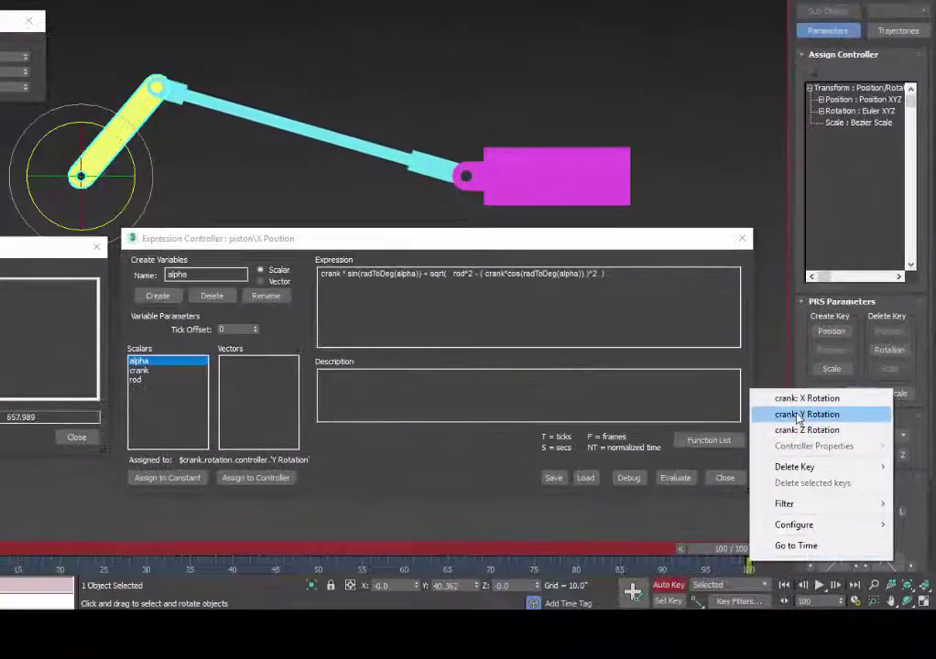
left_click(821, 453)
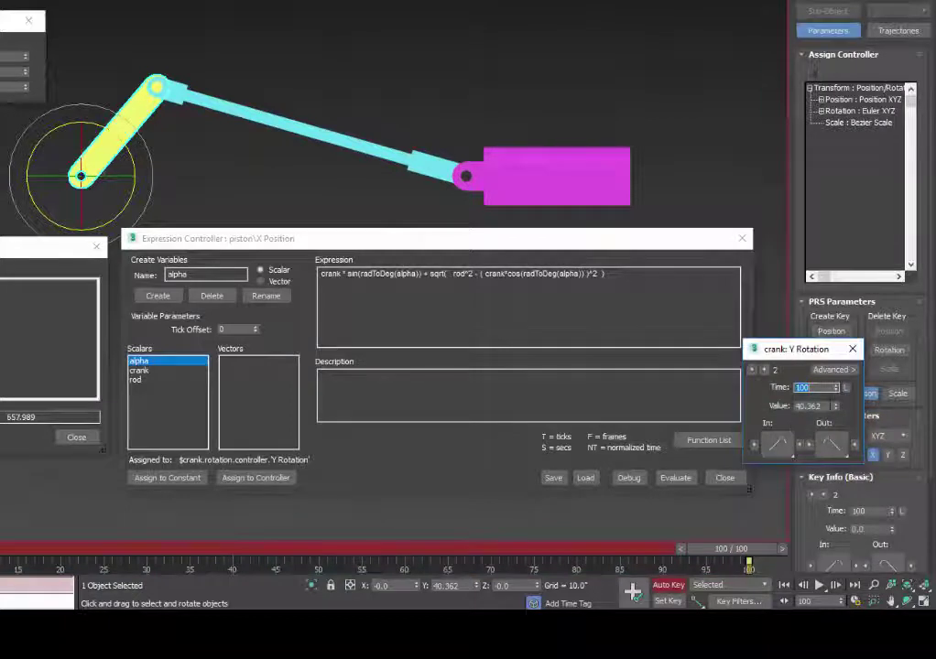
key("Tab")
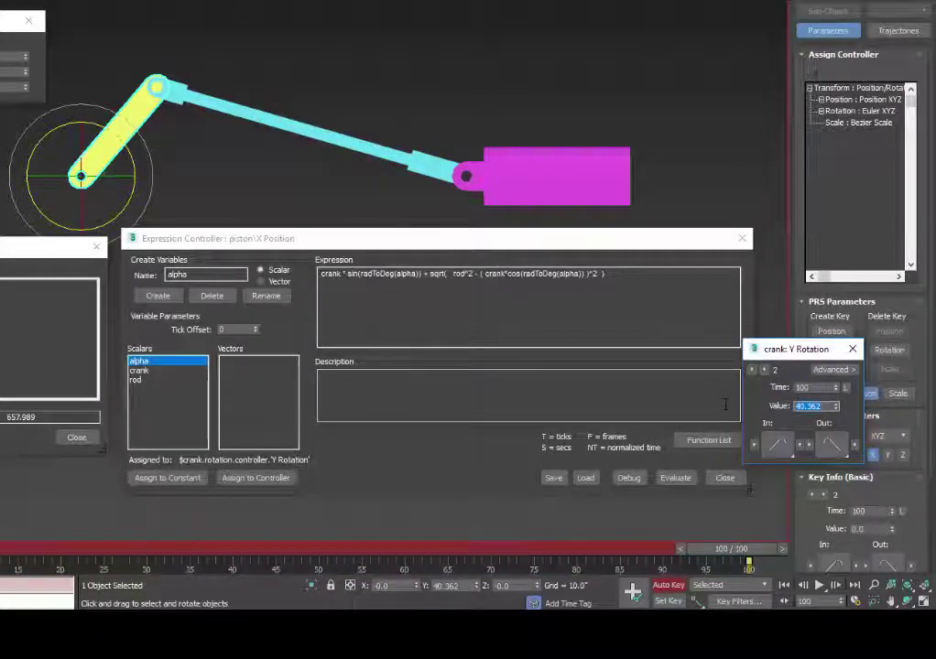
type("5")
type("6")
type(".4")
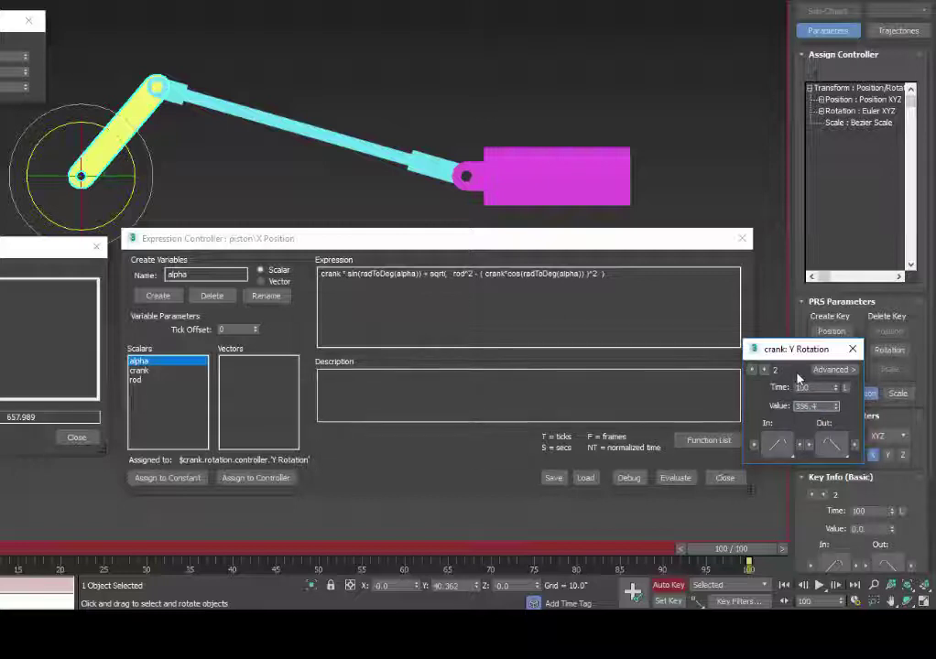
key("Return")
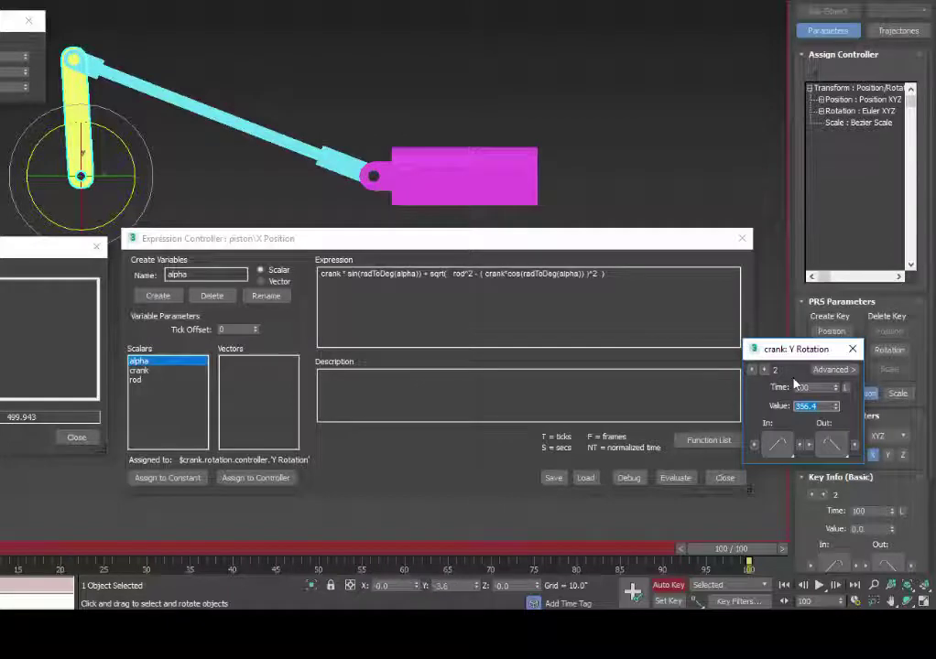
left_click(668, 585)
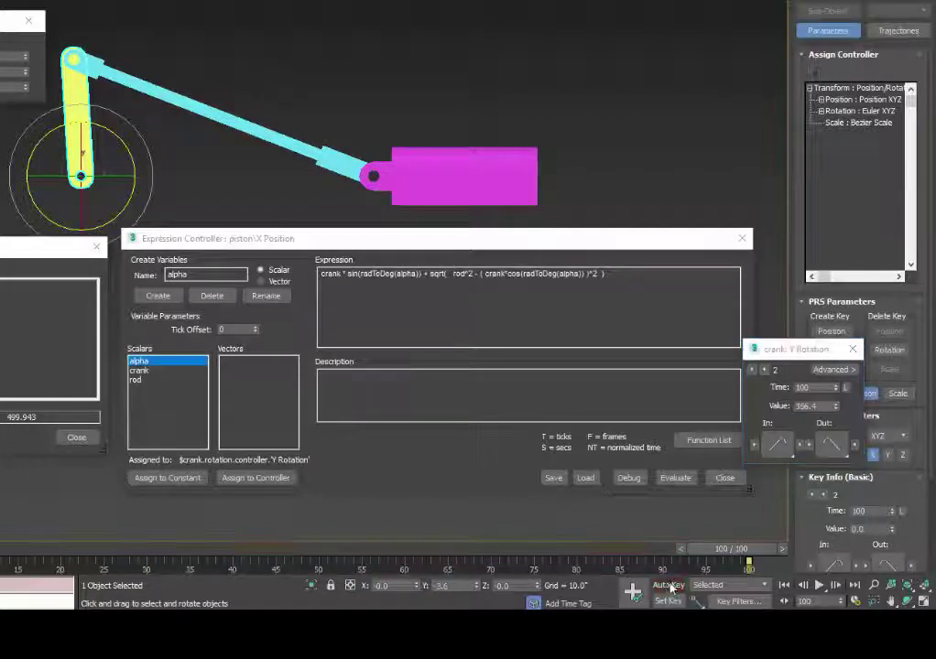
Play the animation to check the looping crank, rod and piston motion, and stop it
left_click(818, 585)
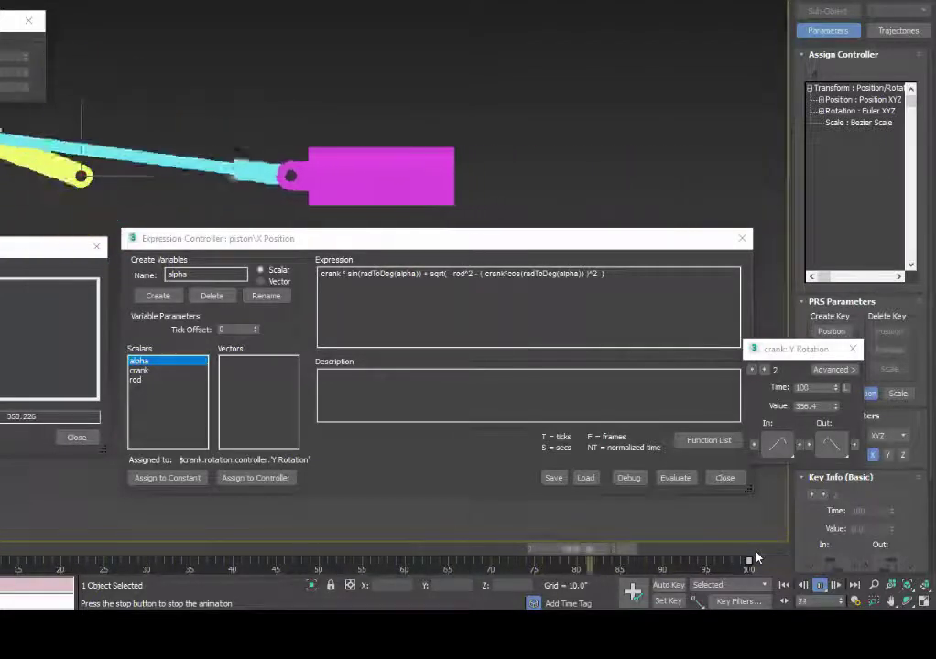
key("/")
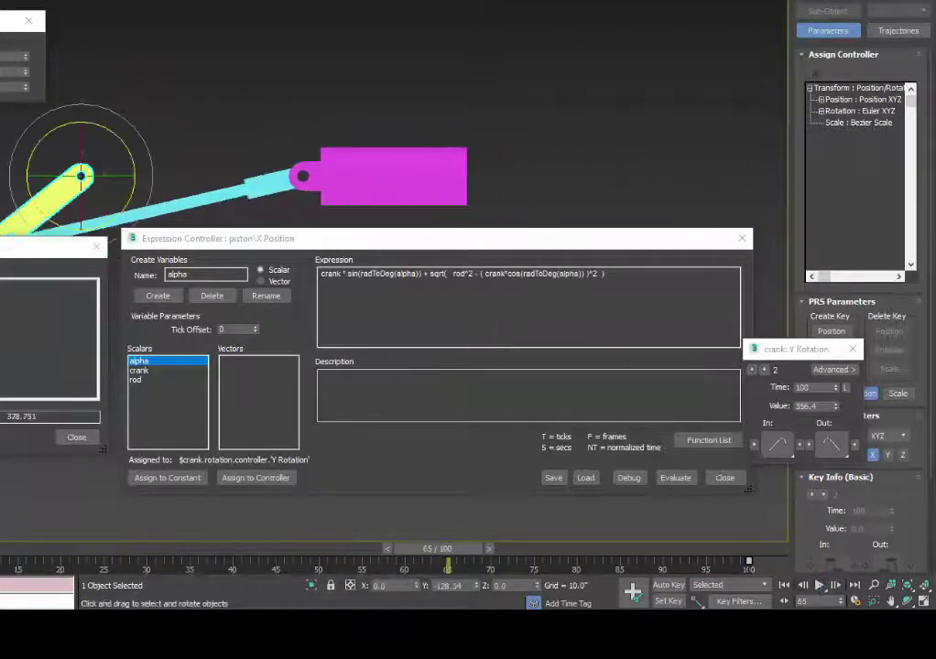
Select the whole mechanism and move it up and to the right in the Front view to test the expression away from the origin
scroll(510, 124, "down", 3)
middle_click_drag(432, 117, 459, 30)
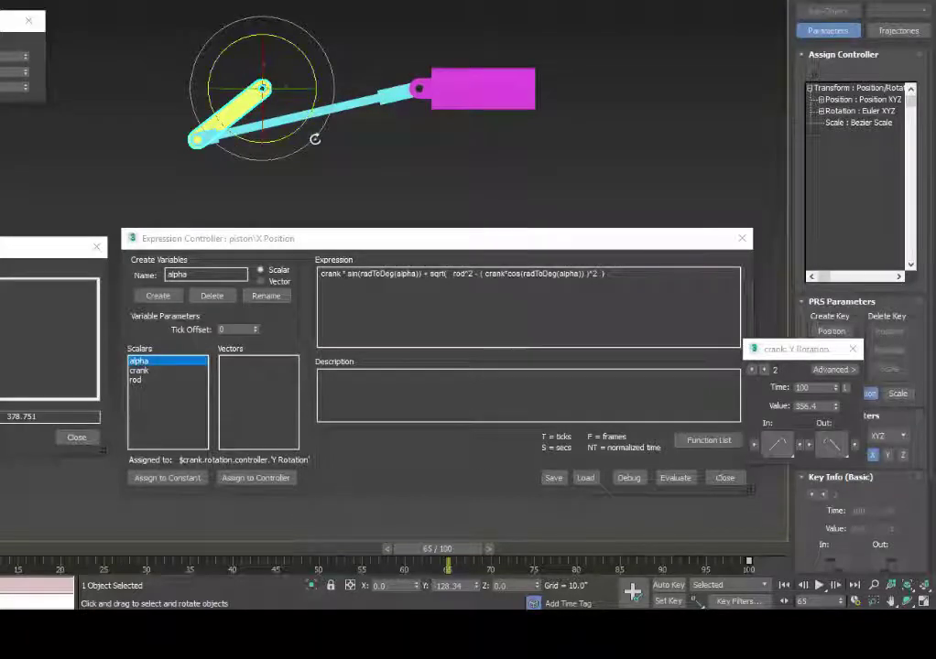
scroll(286, 133, "down", 2)
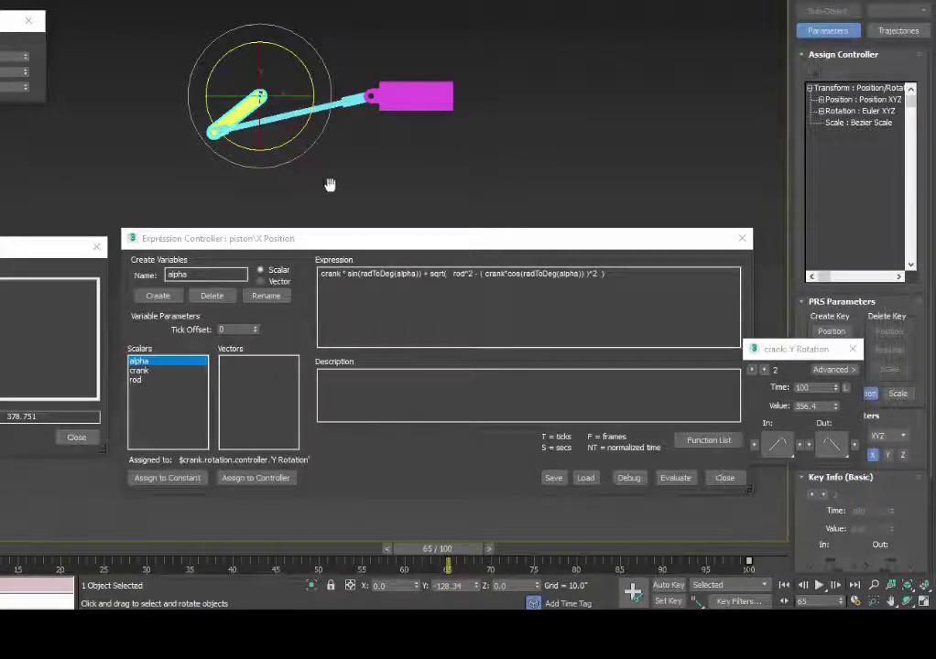
middle_click_drag(329, 185, 318, 197)
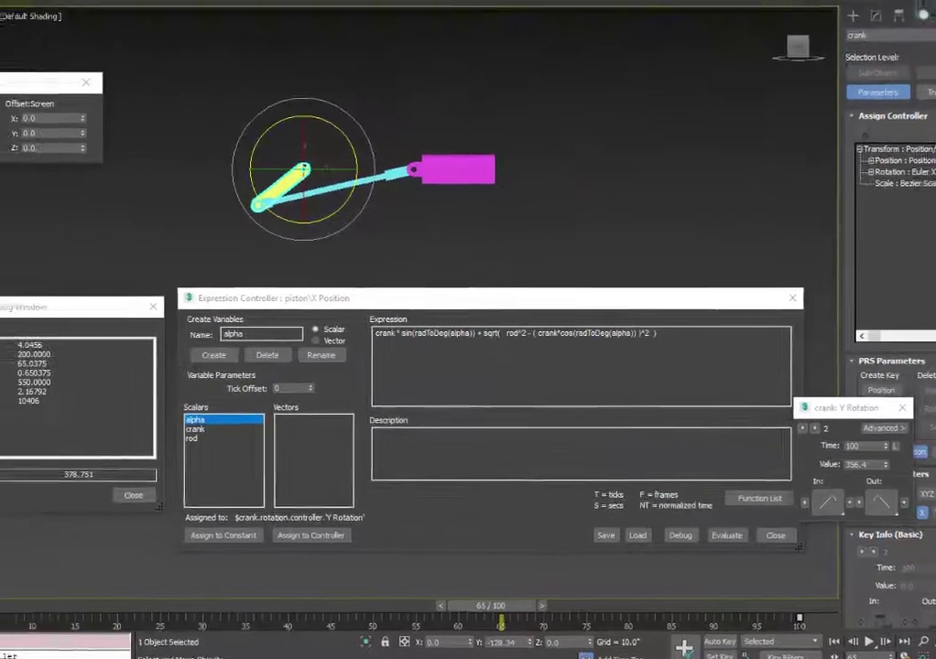
key("w")
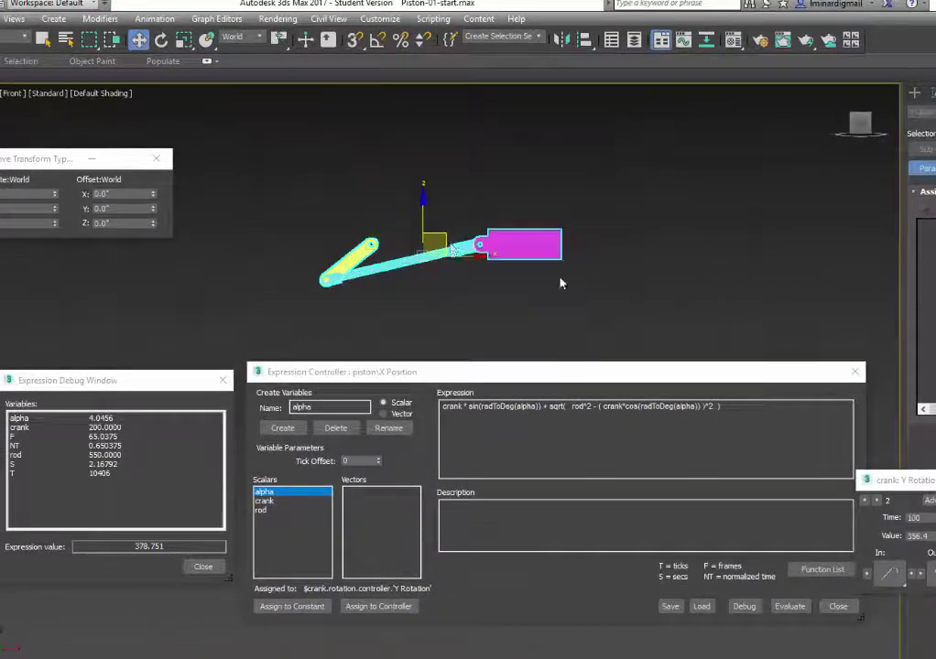
left_click_drag(439, 236, 527, 159)
middle_click_drag(502, 259, 505, 294)
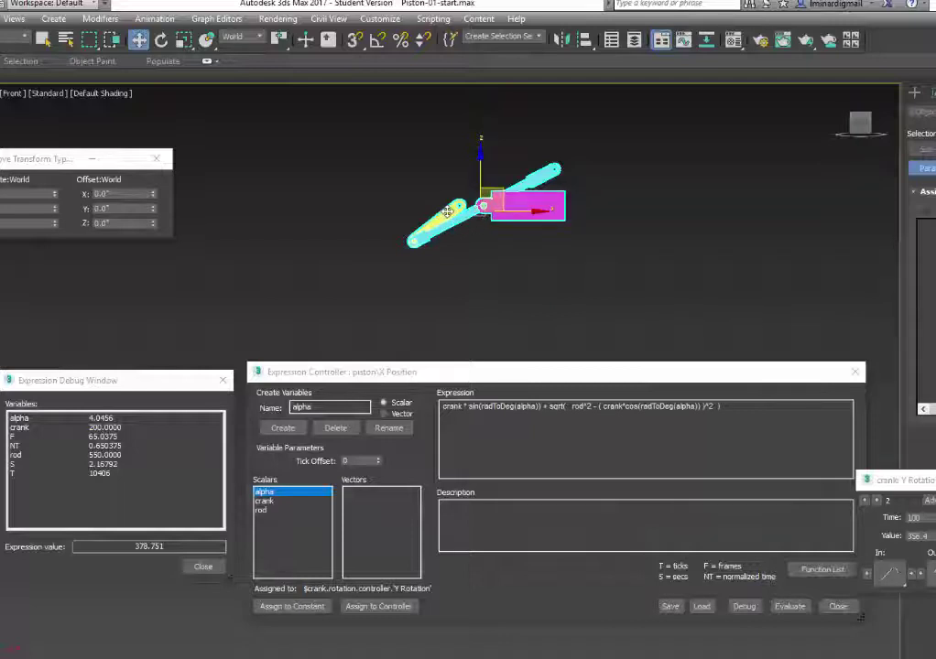
Create a scalar variable xpos in the piston's X Position expression and assign it to the crank's X Position controller
left_click(528, 204)
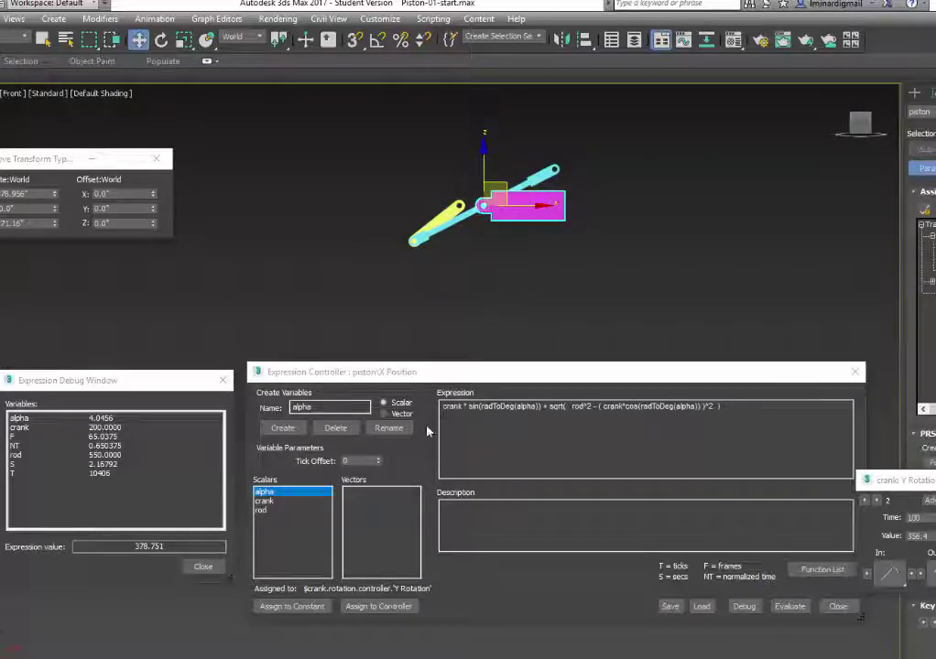
left_click(550, 372)
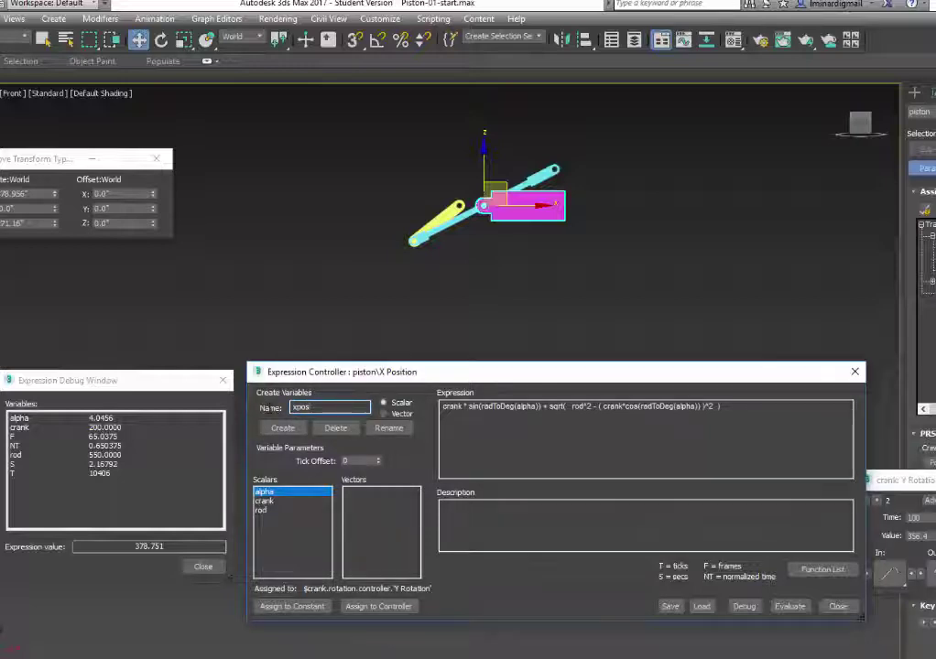
left_click(282, 429)
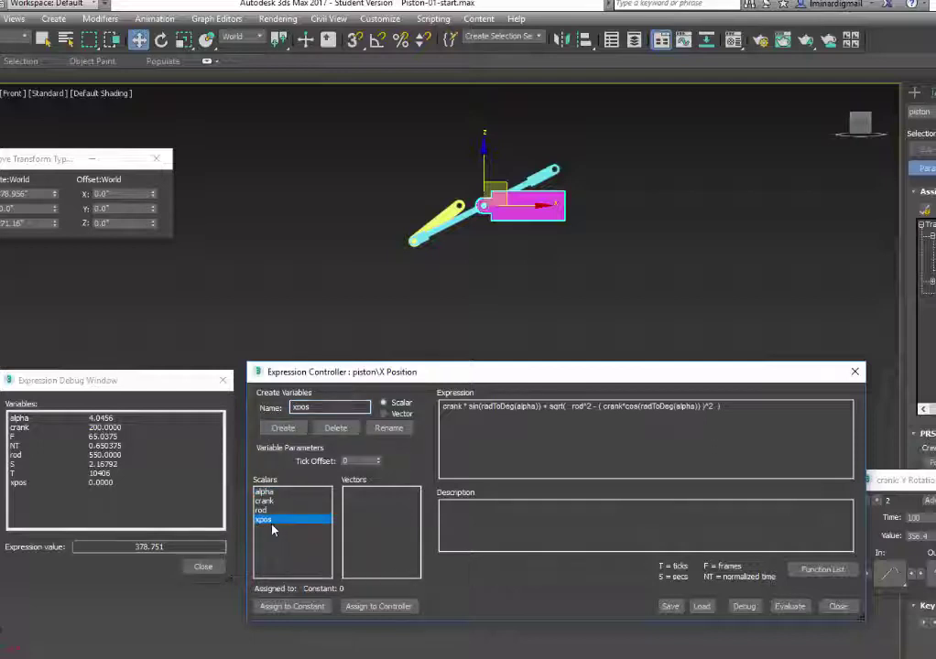
left_click(376, 608)
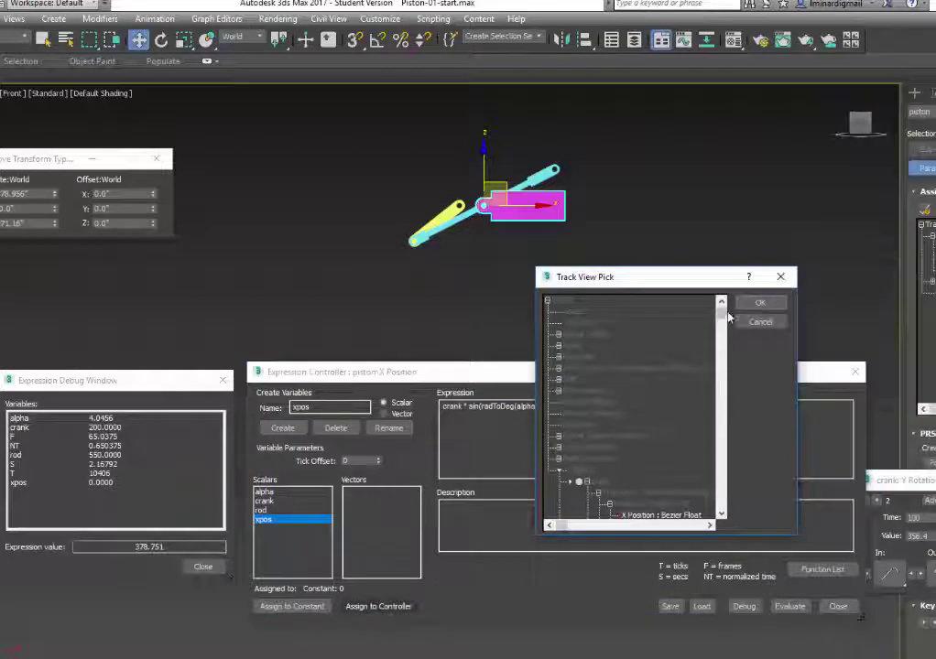
left_click_drag(721, 315, 721, 376)
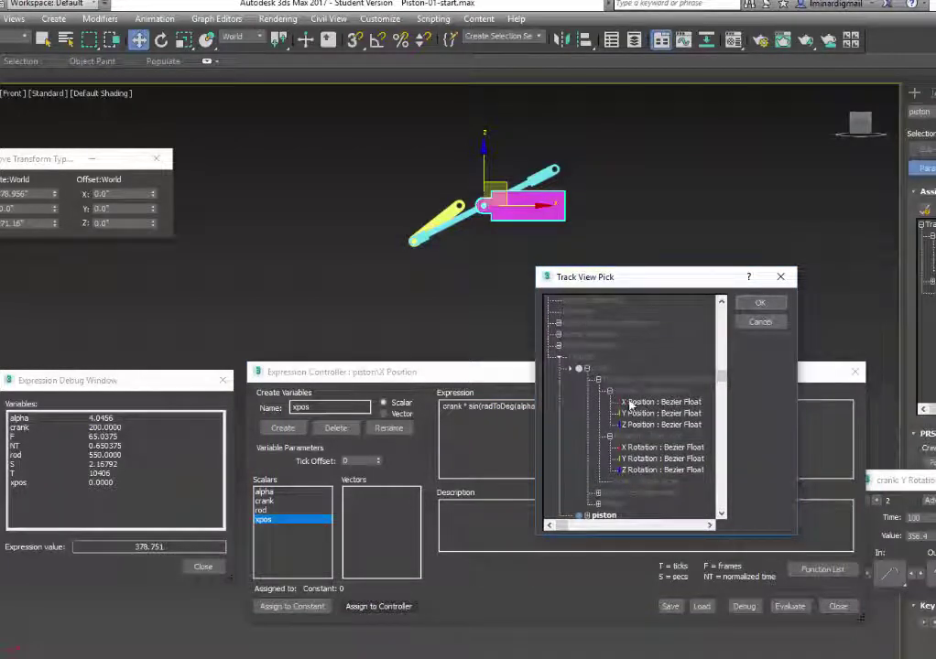
double_click(638, 405)
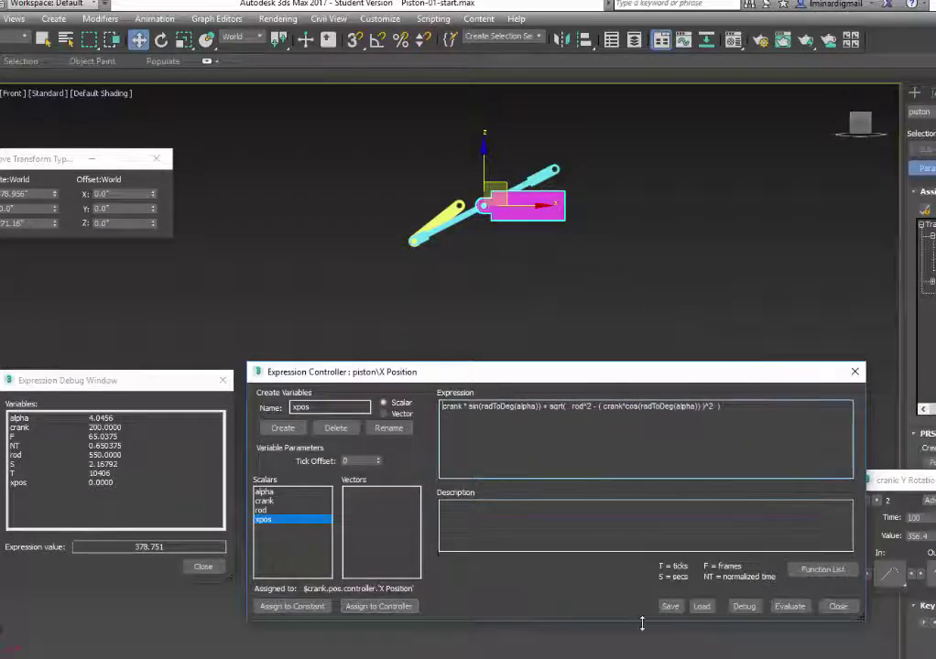
Prepend "xpos +" to the piston's X Position expression, evaluate it, and play the animation to check the offset mechanism
type("xpos")
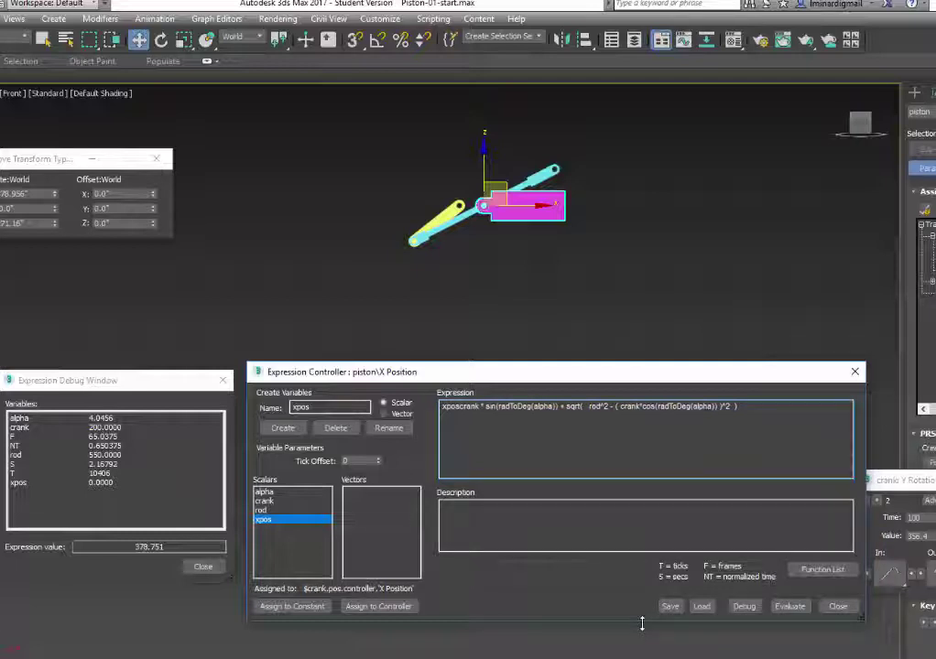
type("=")
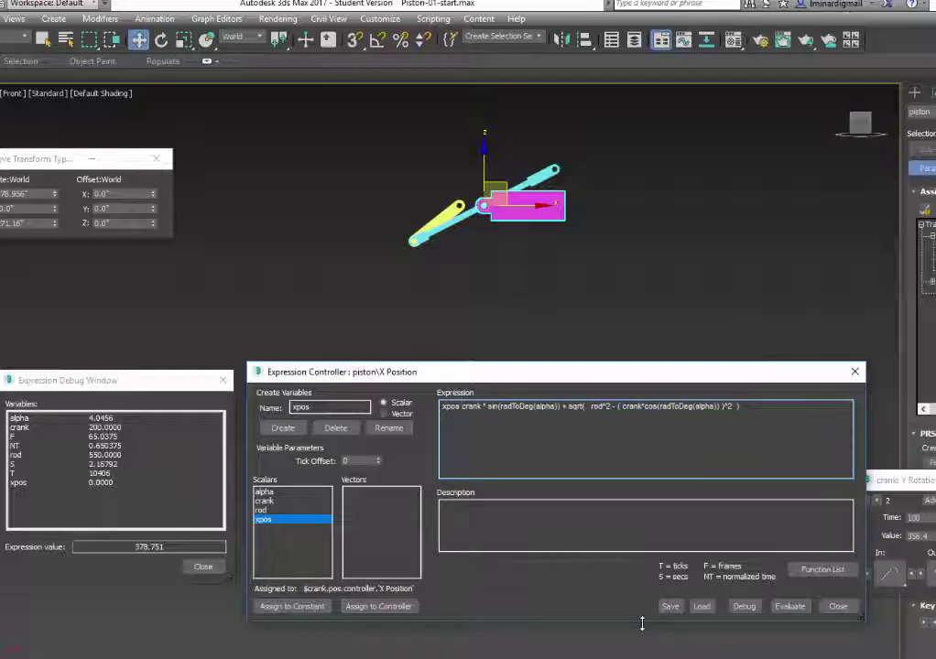
type("=")
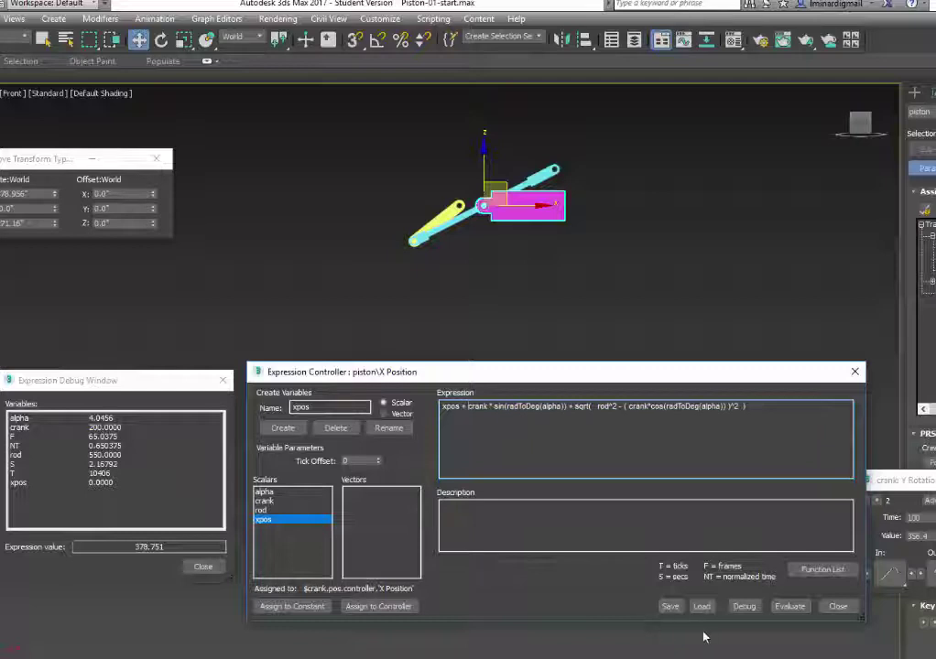
left_click(789, 606)
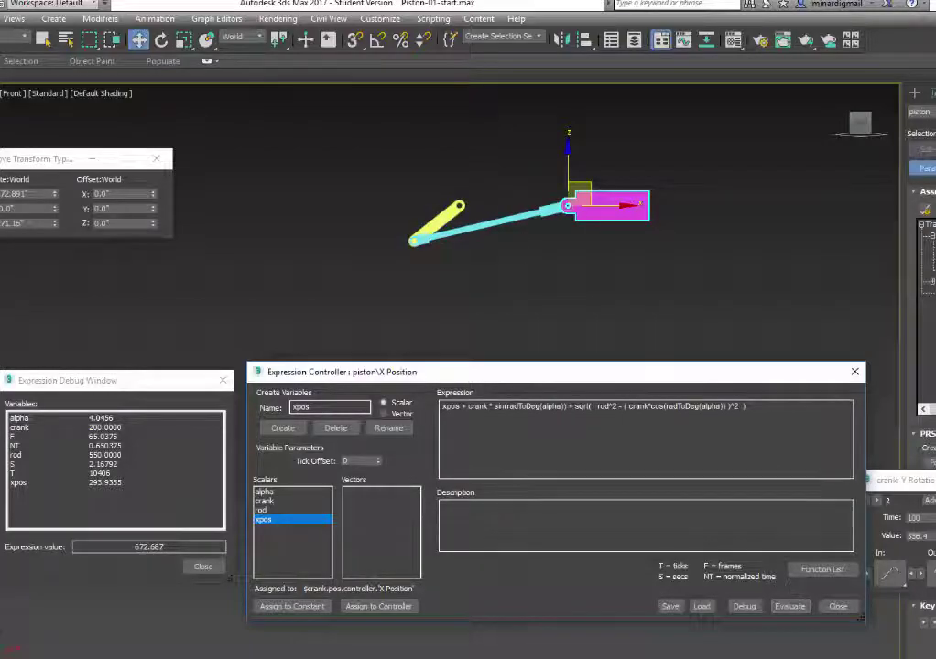
key("/")
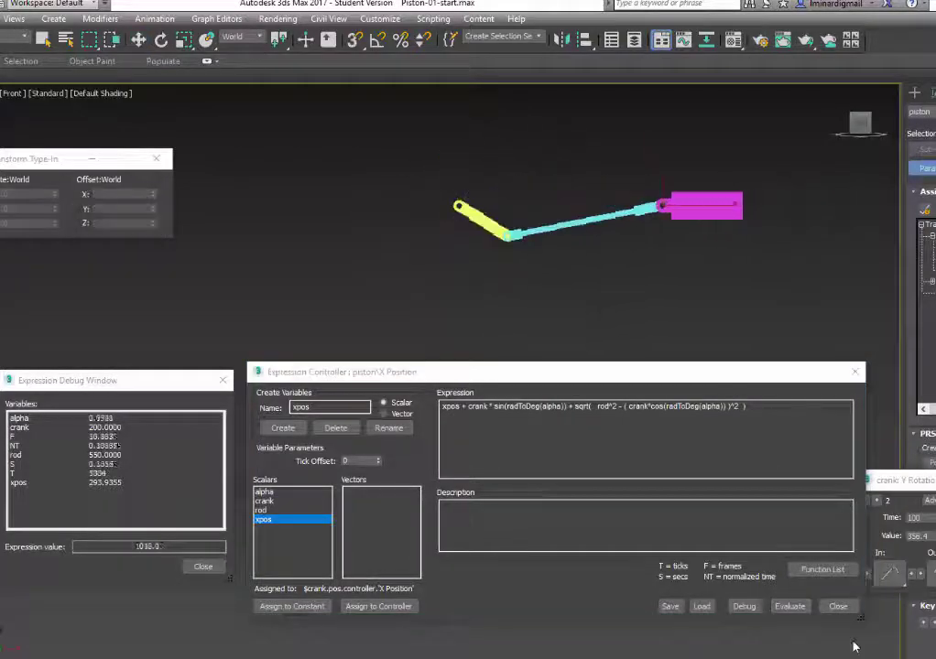
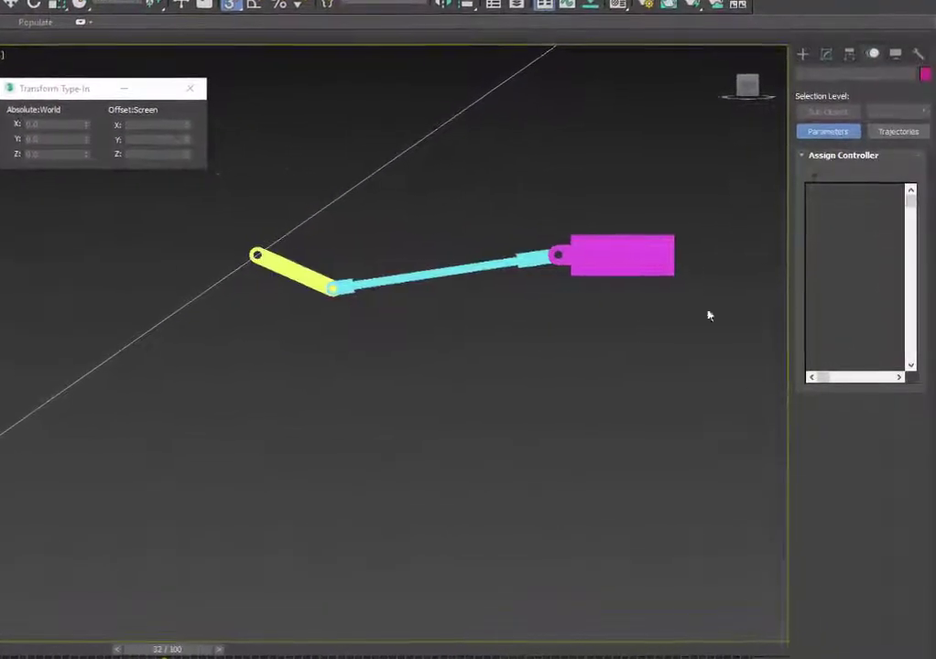
Reopen the piston's X Position expression and add +beta after radToDeg(alpha) in both the sin and cos terms
left_click(626, 257)
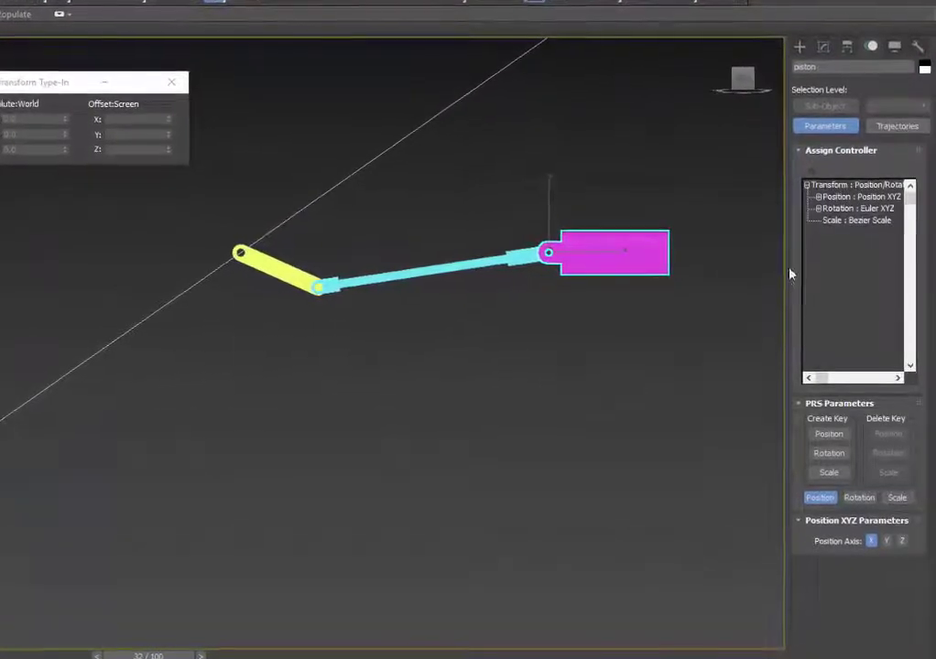
left_click(819, 197)
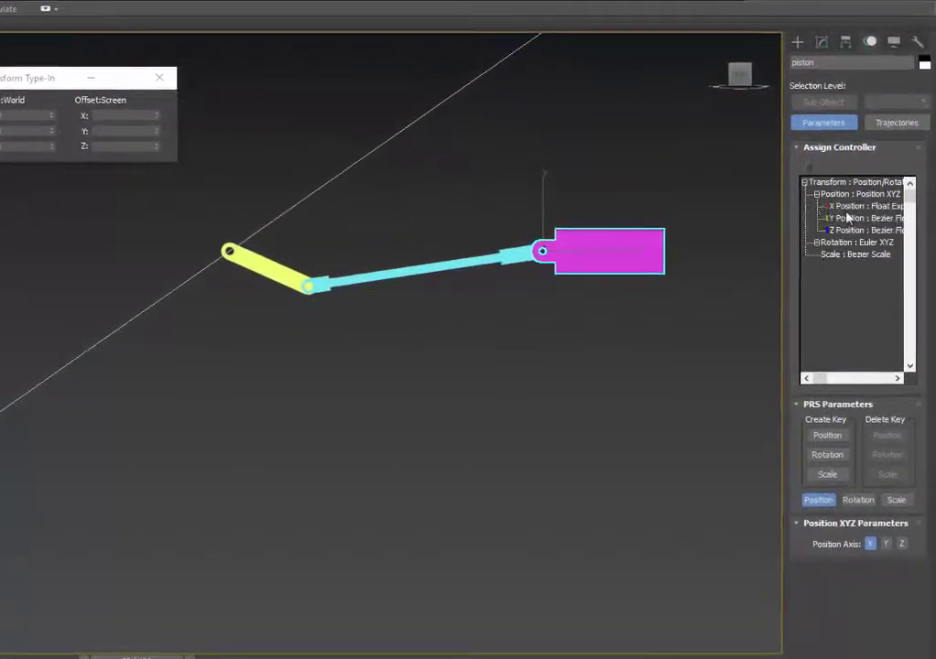
left_click(847, 207)
double_click(847, 207)
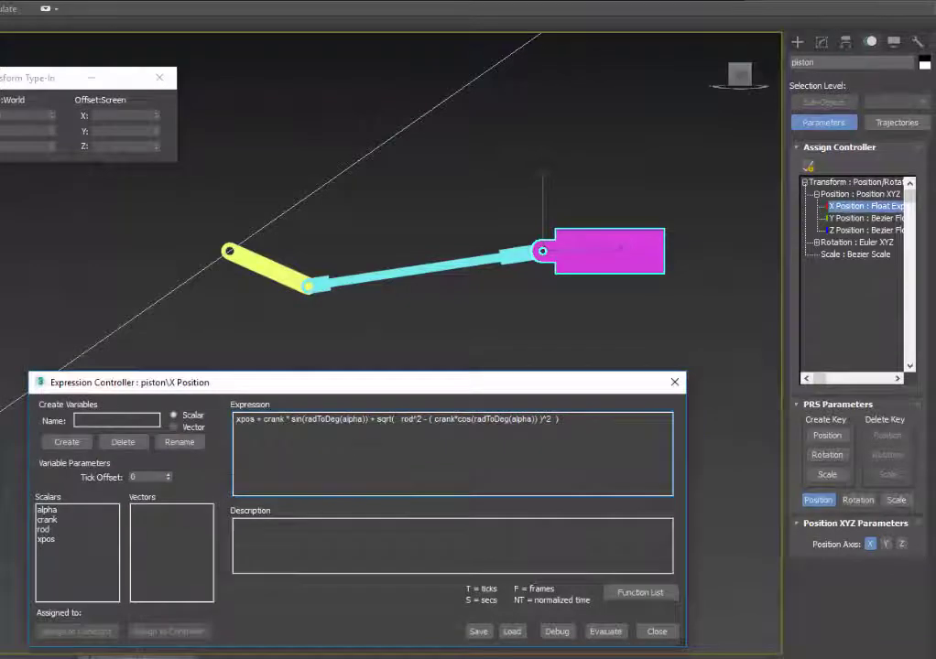
left_click_drag(371, 389, 376, 349)
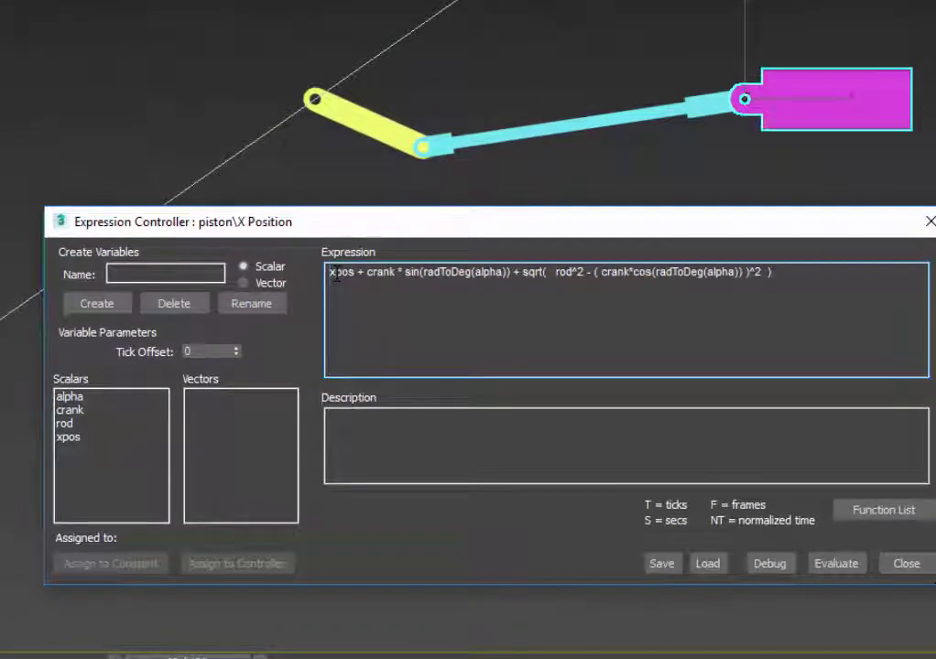
left_click(507, 272)
type("+beta")
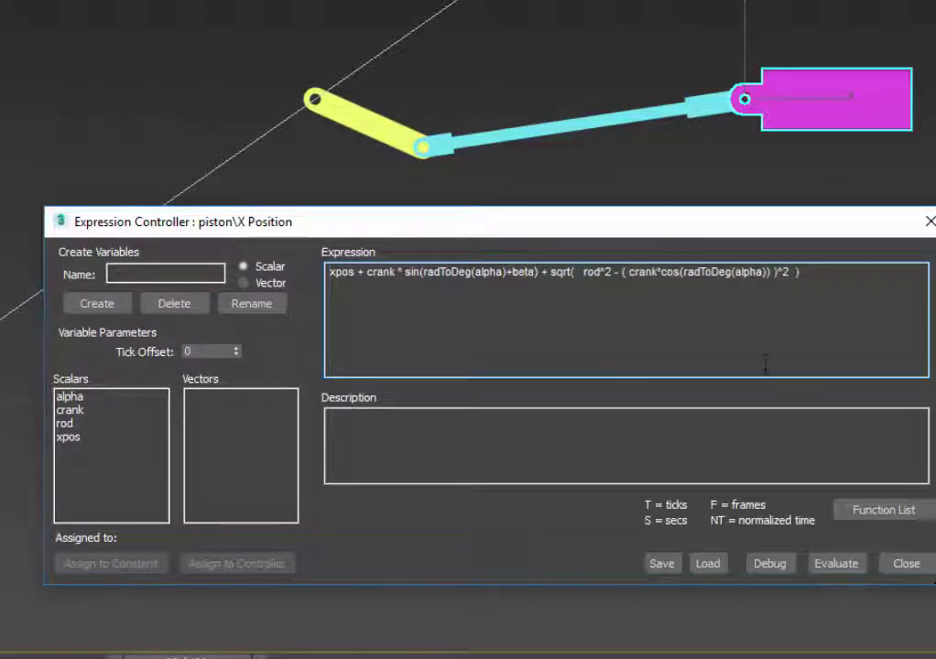
left_click(769, 272)
type("+beta")
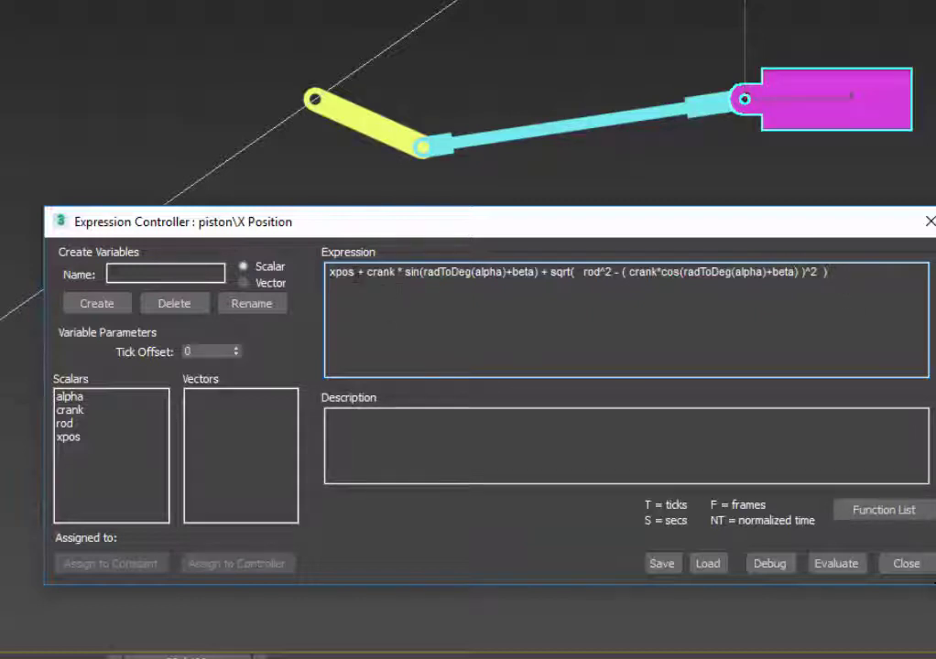
Enclose everything after "xpos +" in the X Position expression in parentheses and multiply it by cos(beta)
left_click(829, 272)
left_click(369, 272)
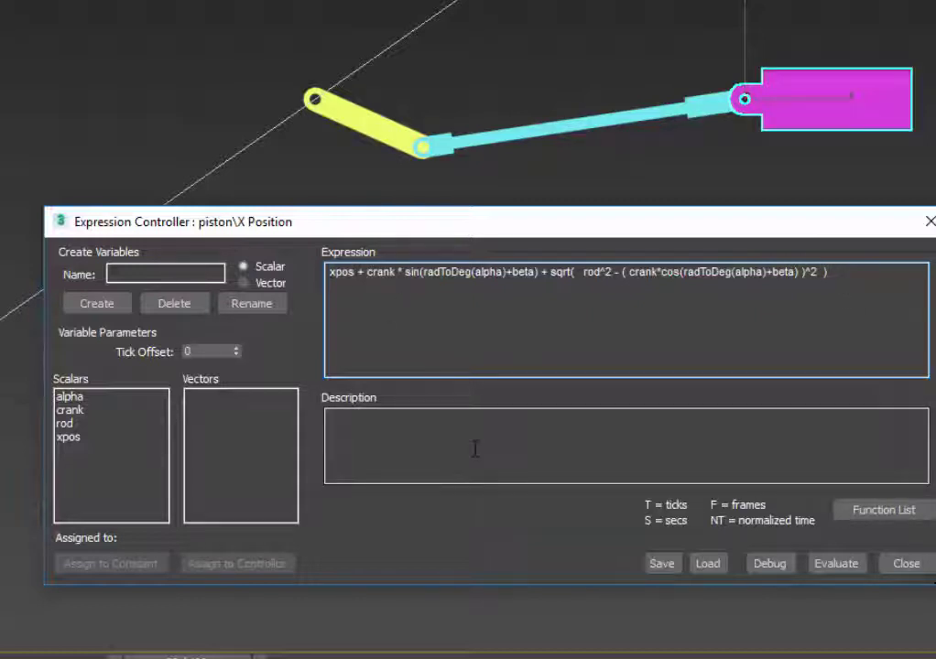
type("(")
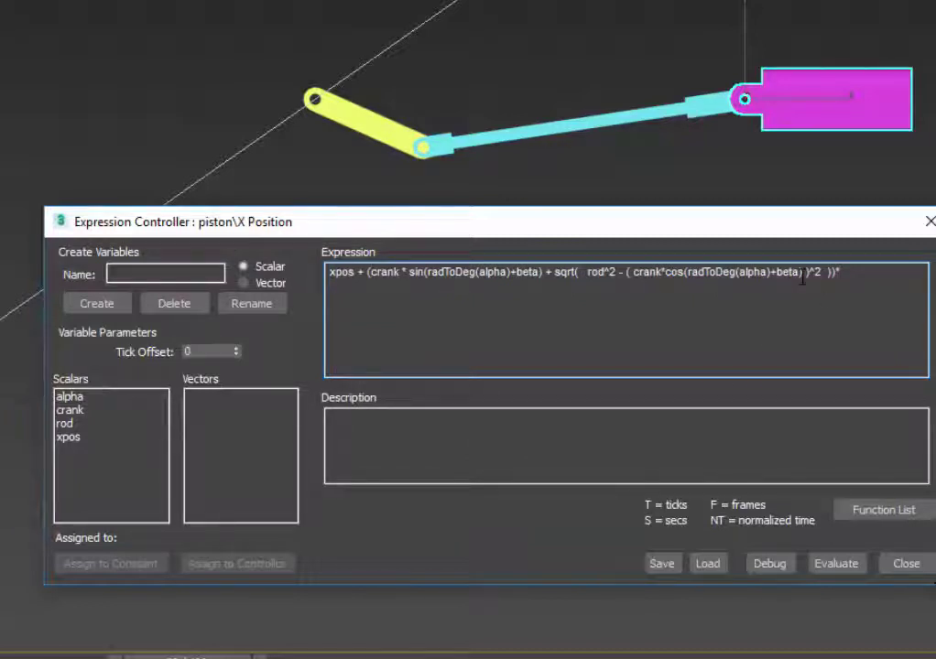
type("cos(beta)")
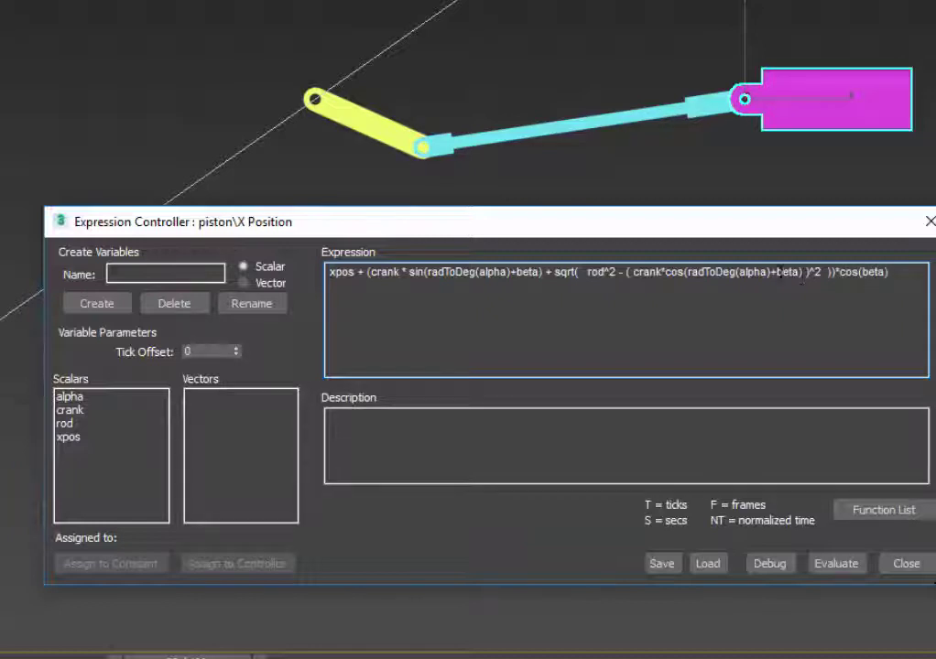
Create a scalar variable beta in the X Position expression, assign it the constant 35, and evaluate the expression
left_click(188, 273)
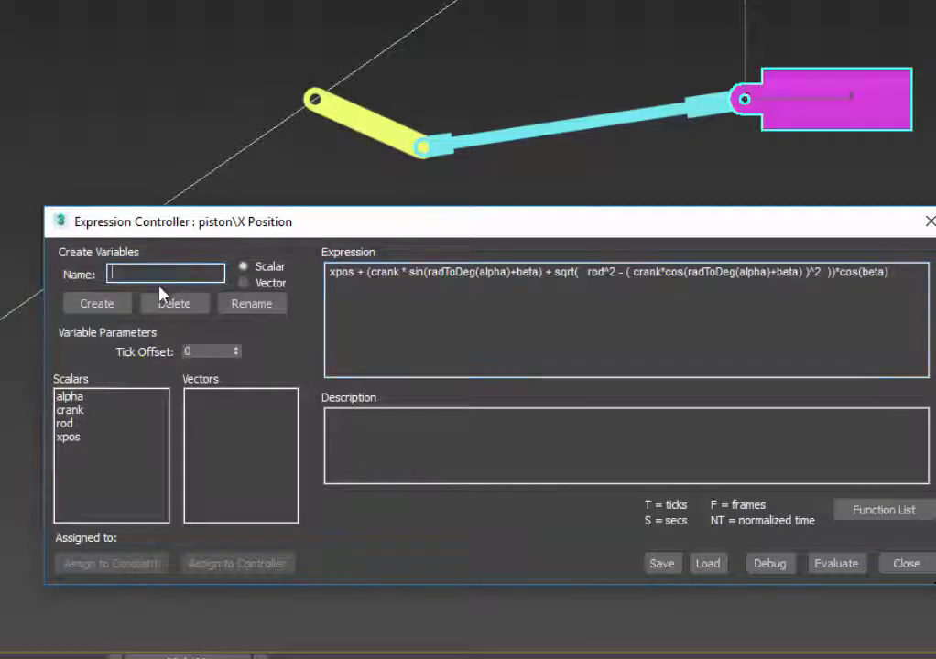
type("beta")
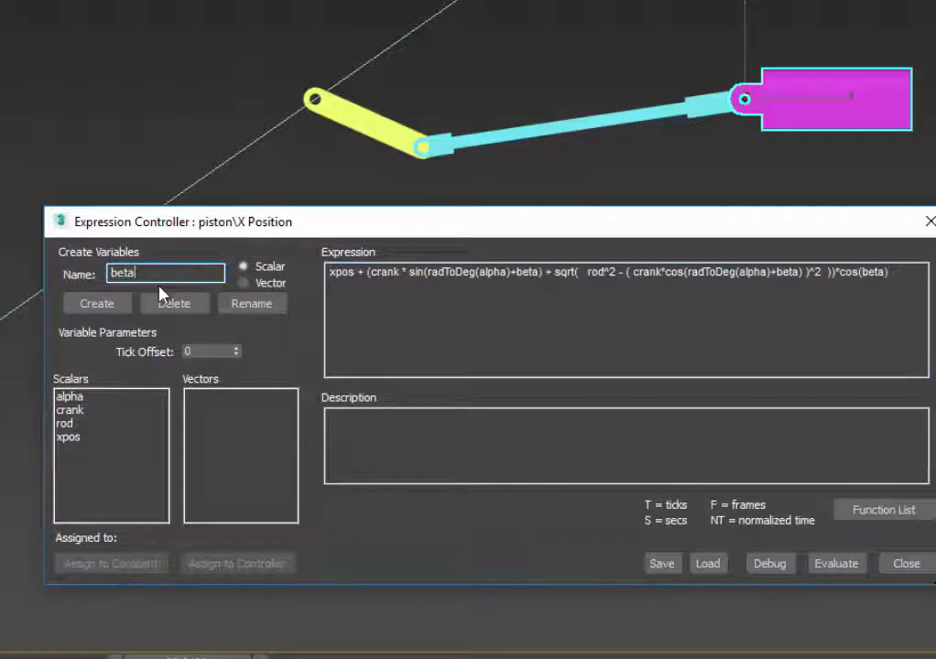
left_click(105, 307)
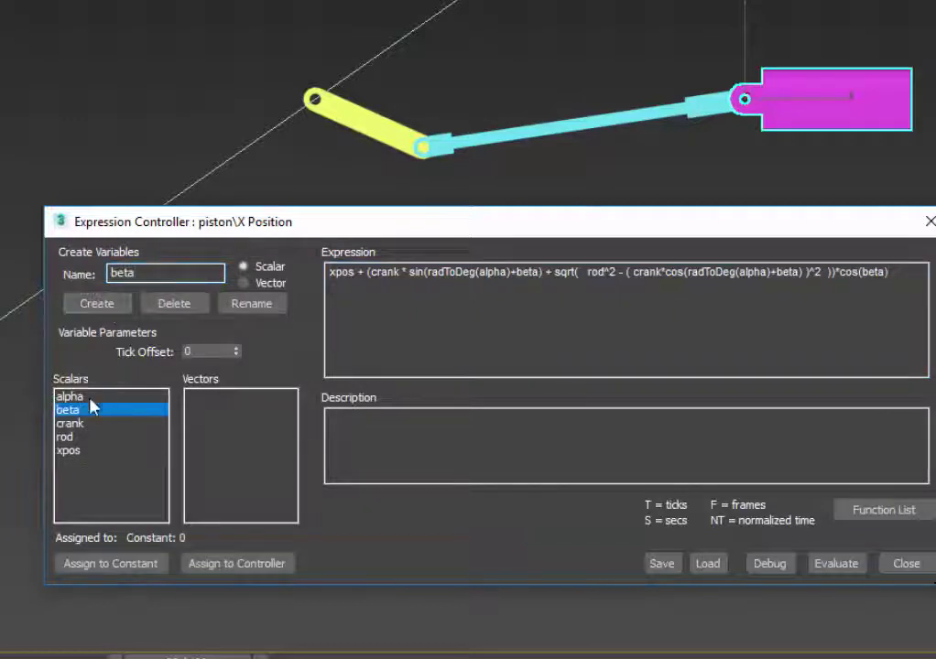
left_click(100, 564)
double_click(136, 321)
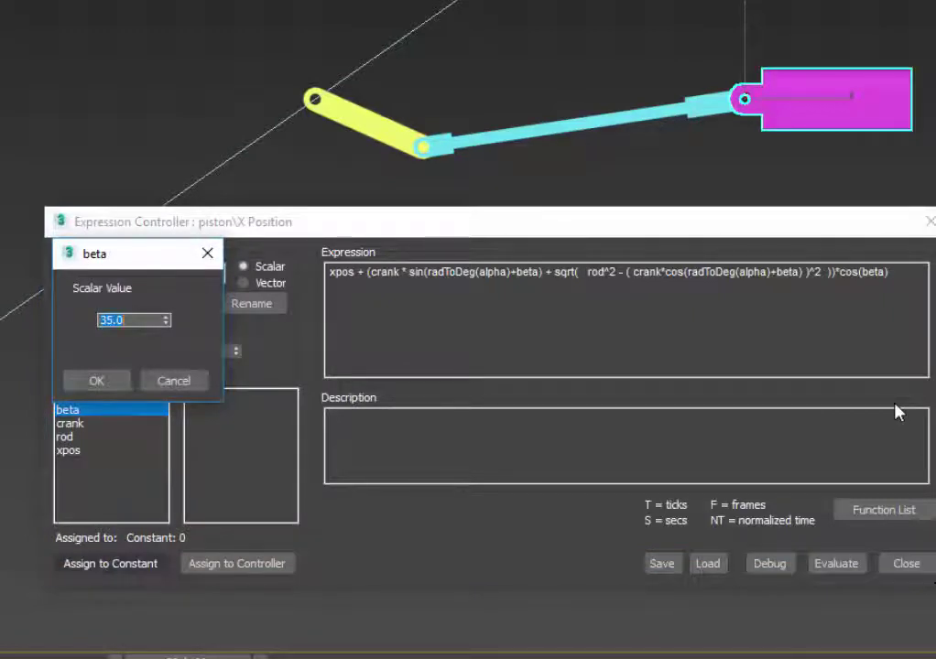
left_click(81, 381)
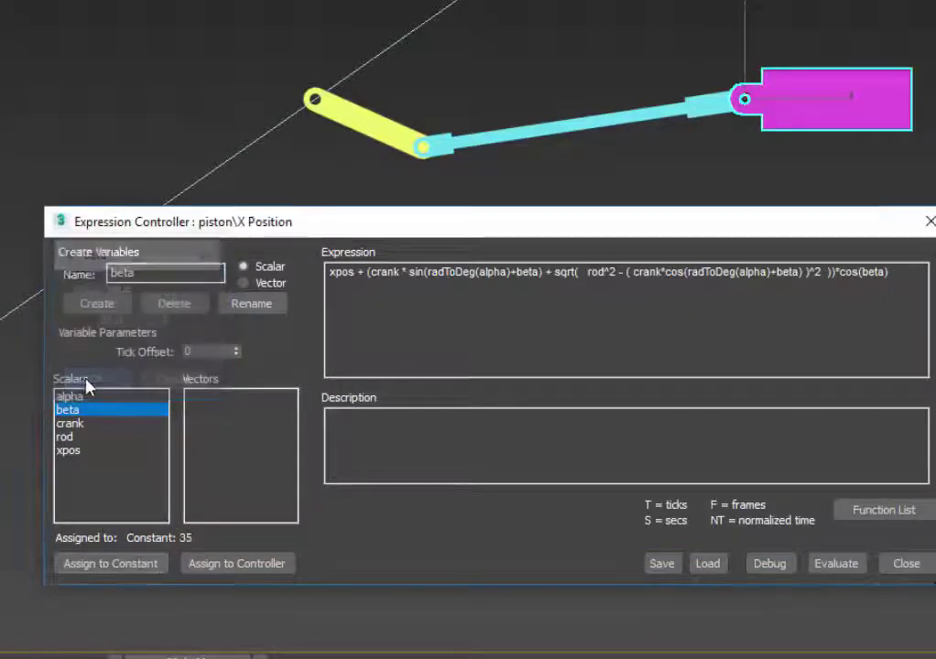
left_click(845, 565)
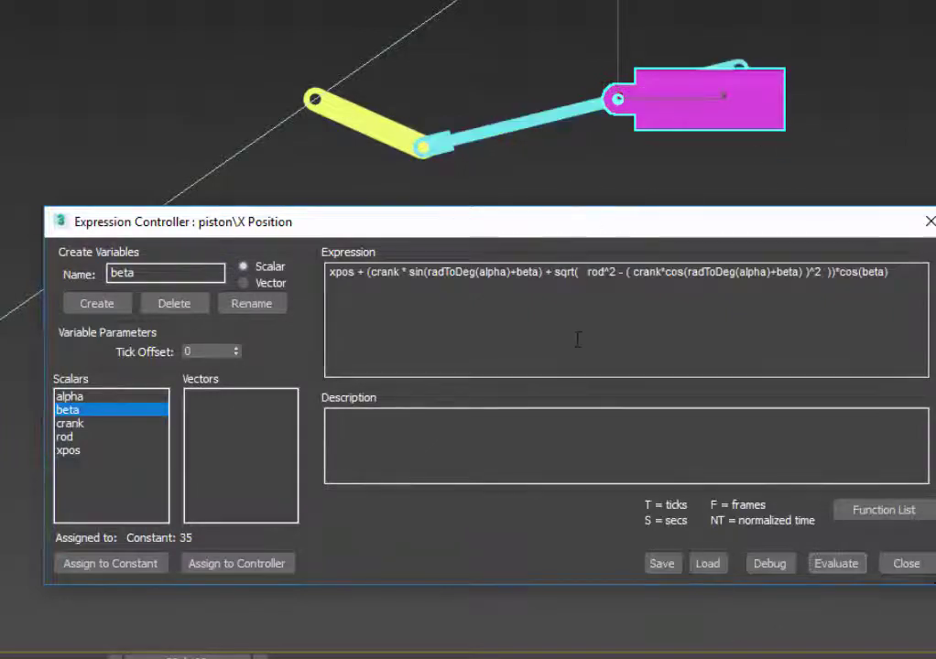
Assign a Float Expression controller to the piston's Z Position
left_click_drag(581, 230, 575, 208)
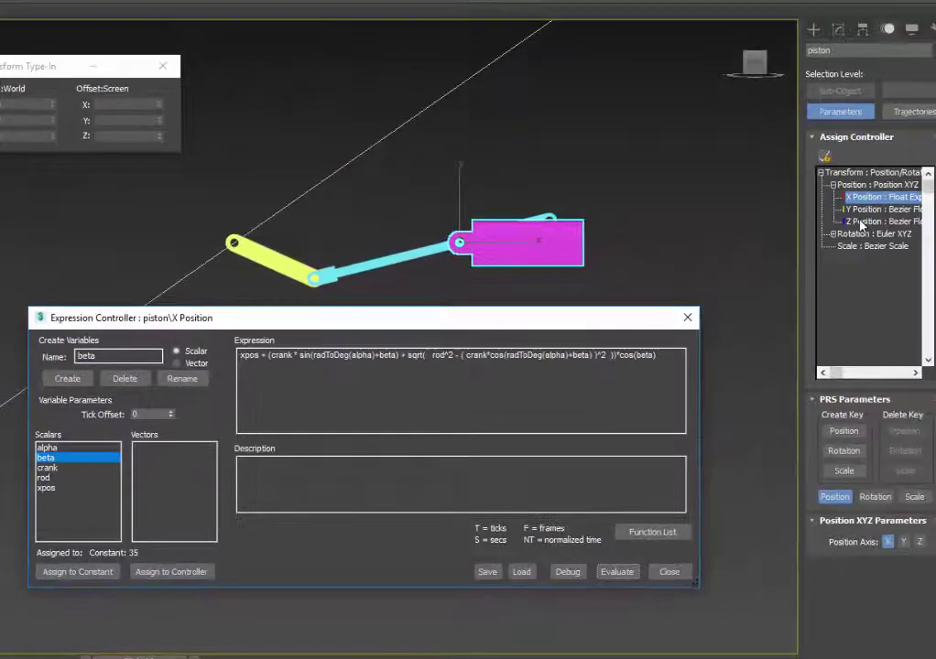
left_click(861, 222)
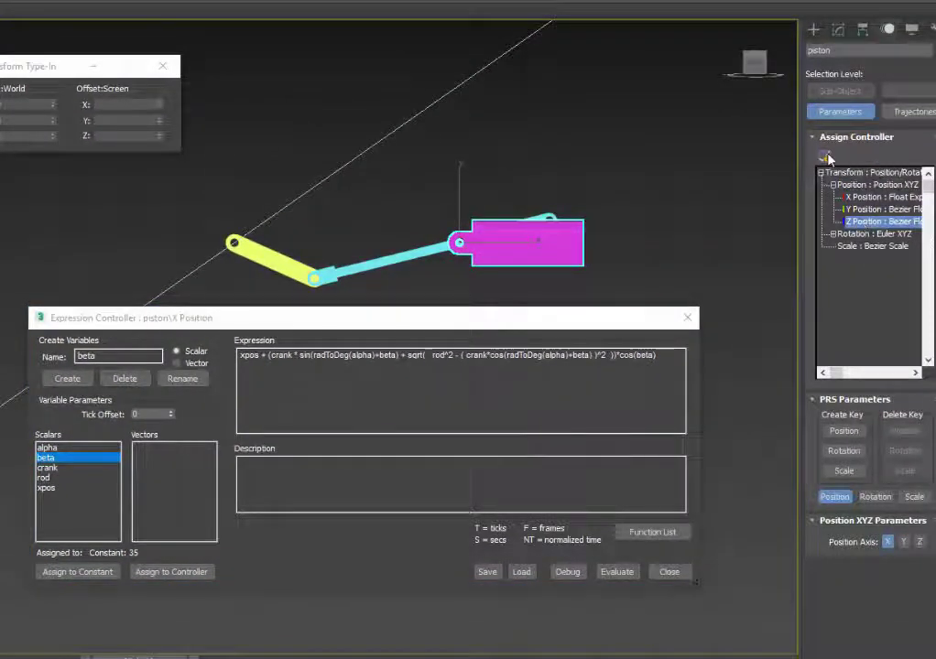
double_click(861, 222)
double_click(245, 243)
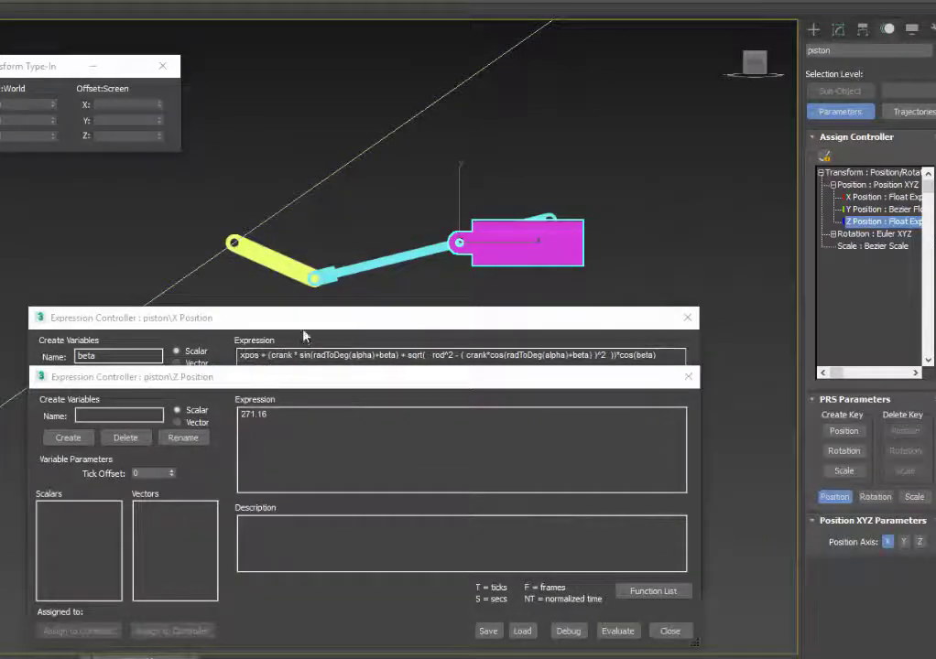
Copy the X Position expression into the piston's Z Position expression, replacing xpos with zpos and the final cos(beta) with sin(beta)
left_click_drag(305, 378, 253, 381)
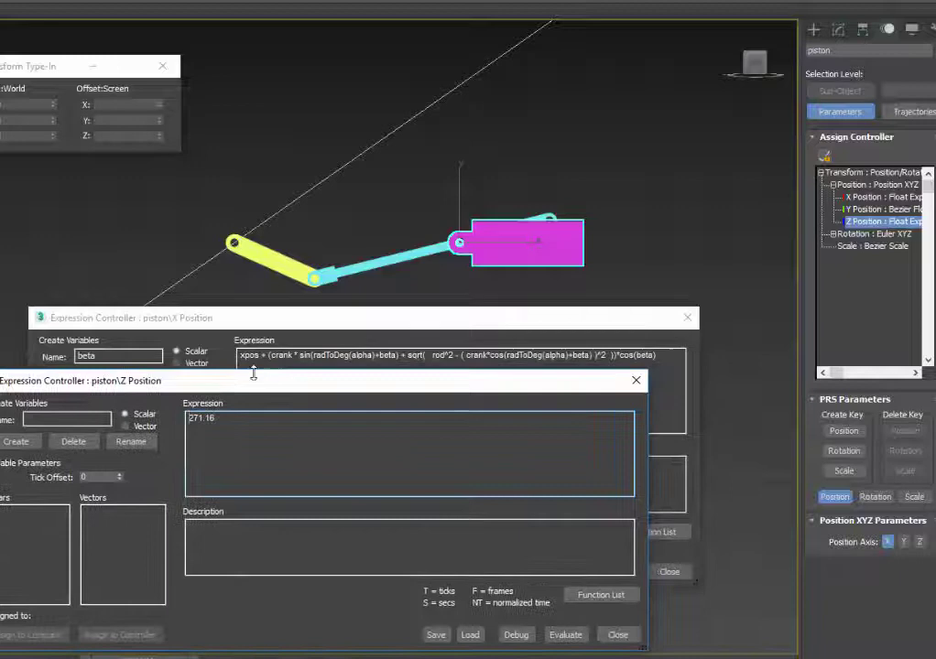
left_click(298, 319)
left_click_drag(657, 355, 237, 359)
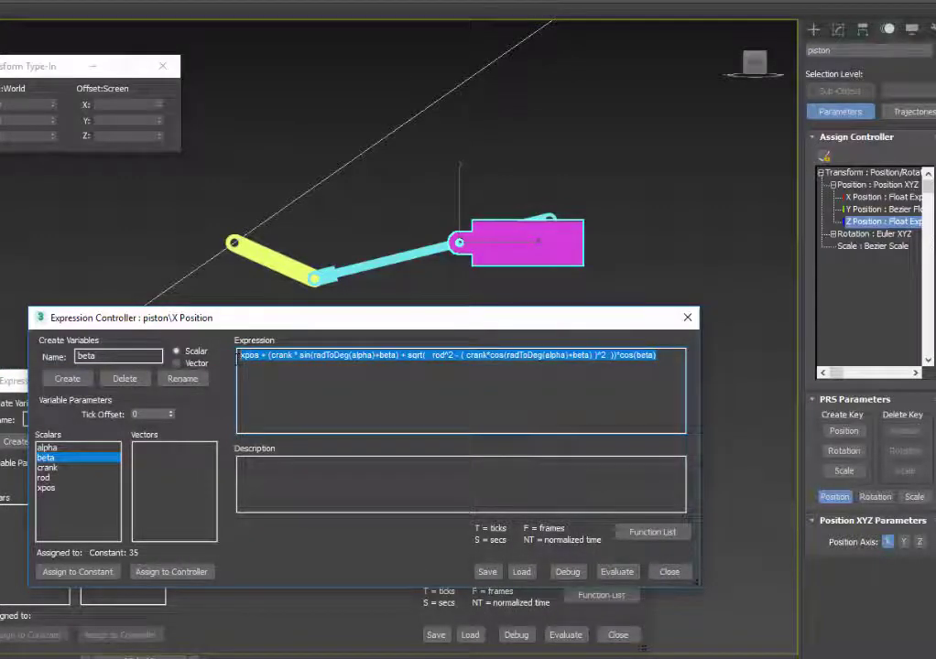
left_click(13, 381)
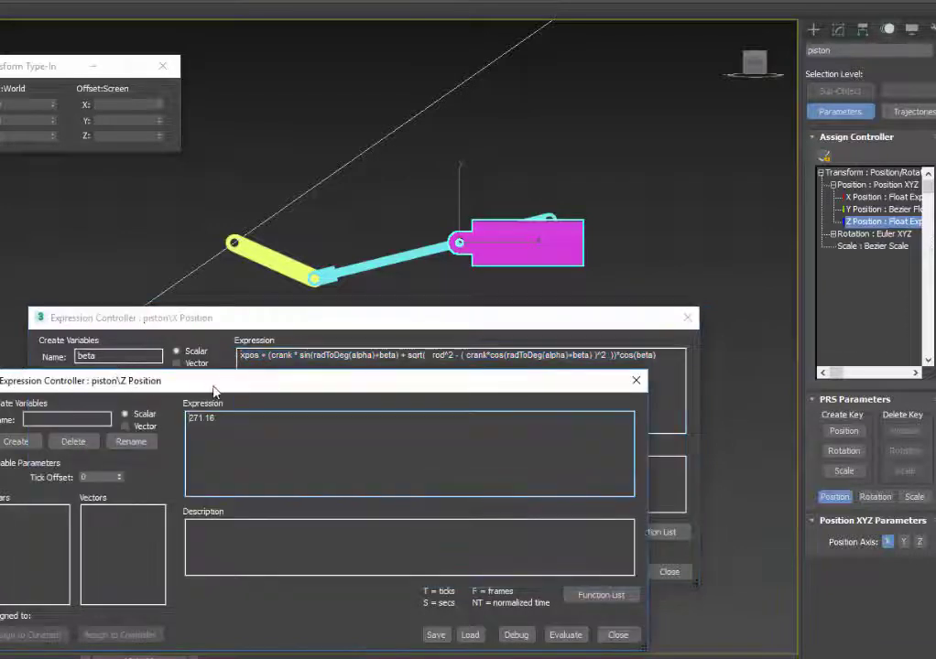
left_click_drag(228, 386, 331, 368)
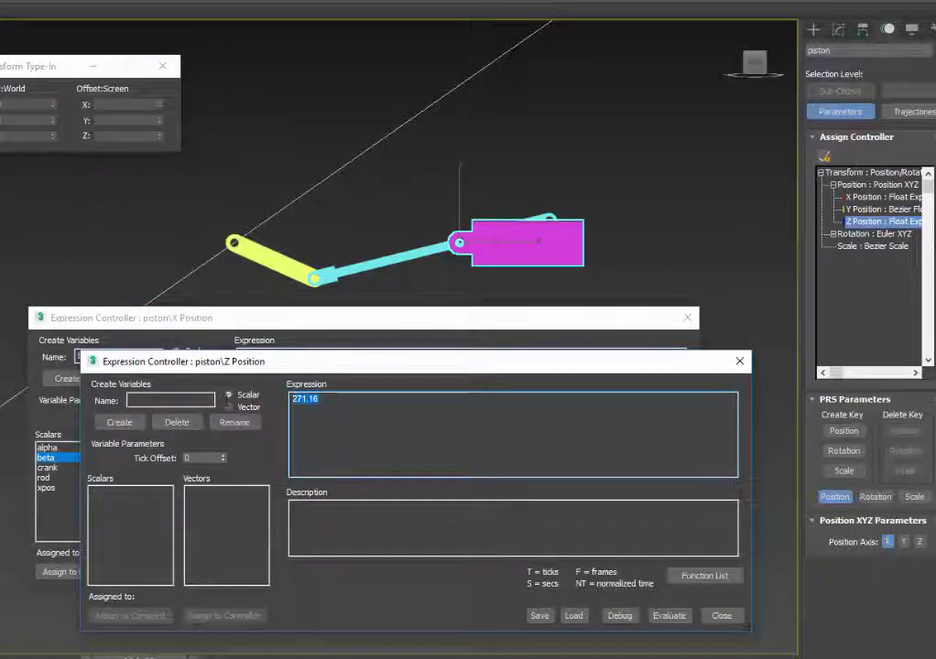
type("xpos + (crank * sin(radToDeg(alpha)+beta) + sqrt(   rod^2 - ( crank*cos(radToDeg(alpha)+beta) )^2  ))*cos(beta)")
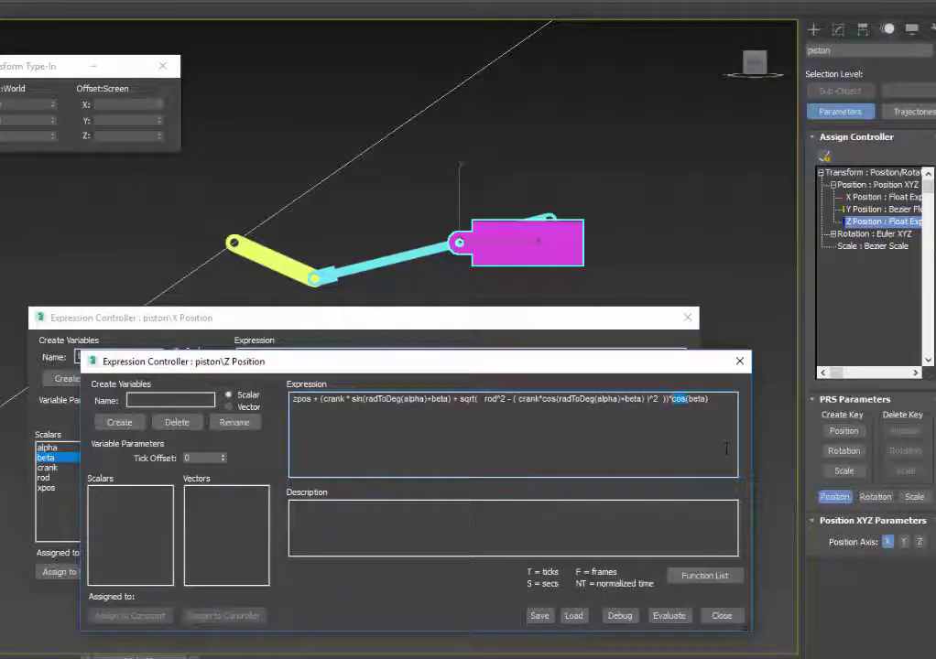
type("sin")
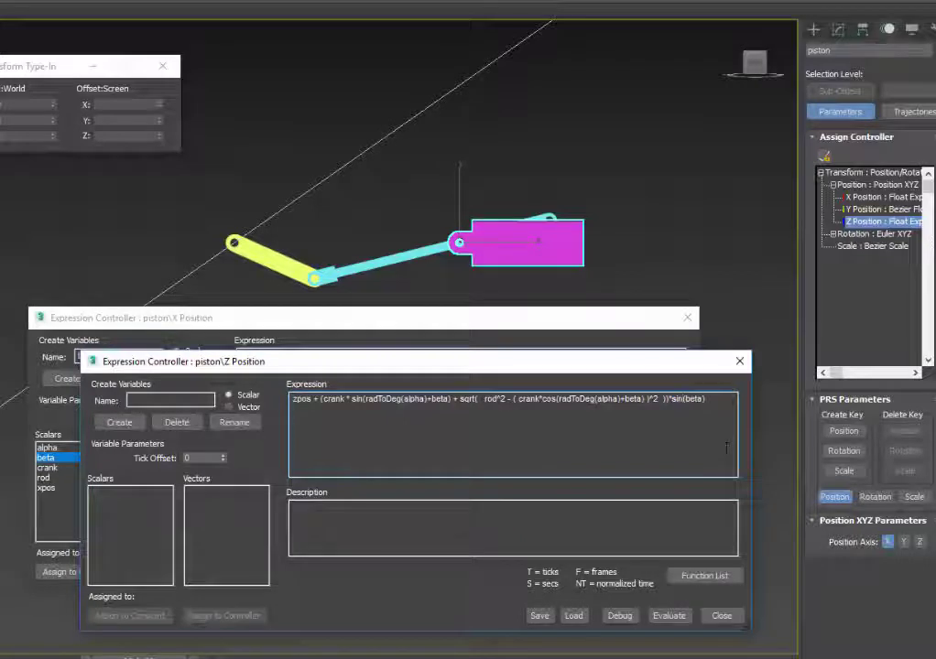
Create a scalar variable alpha in the piston's Z Position expression and assign it to the crank's Y Rotation controller
left_click(170, 400)
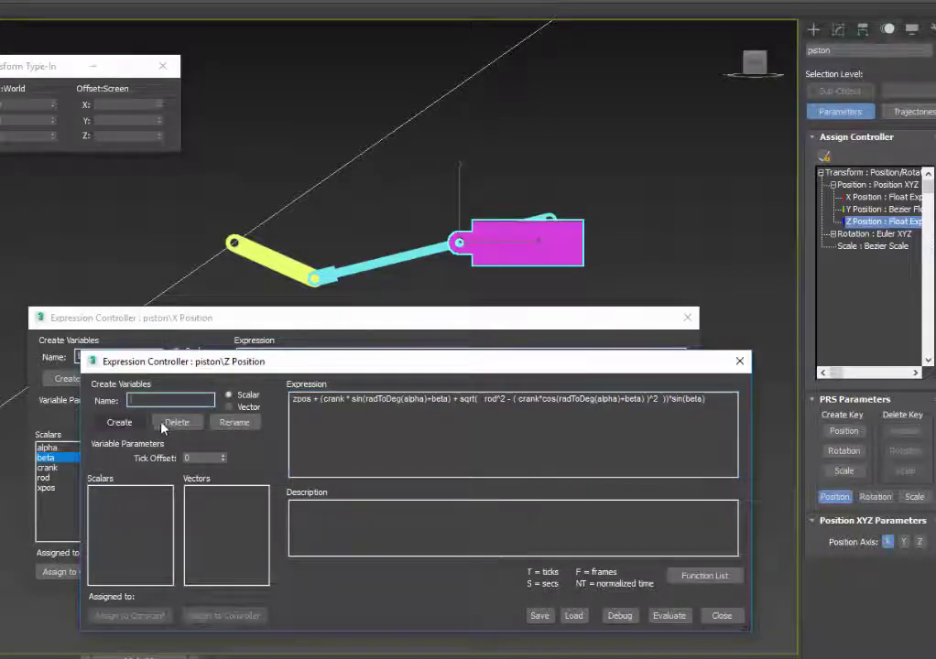
type("alp")
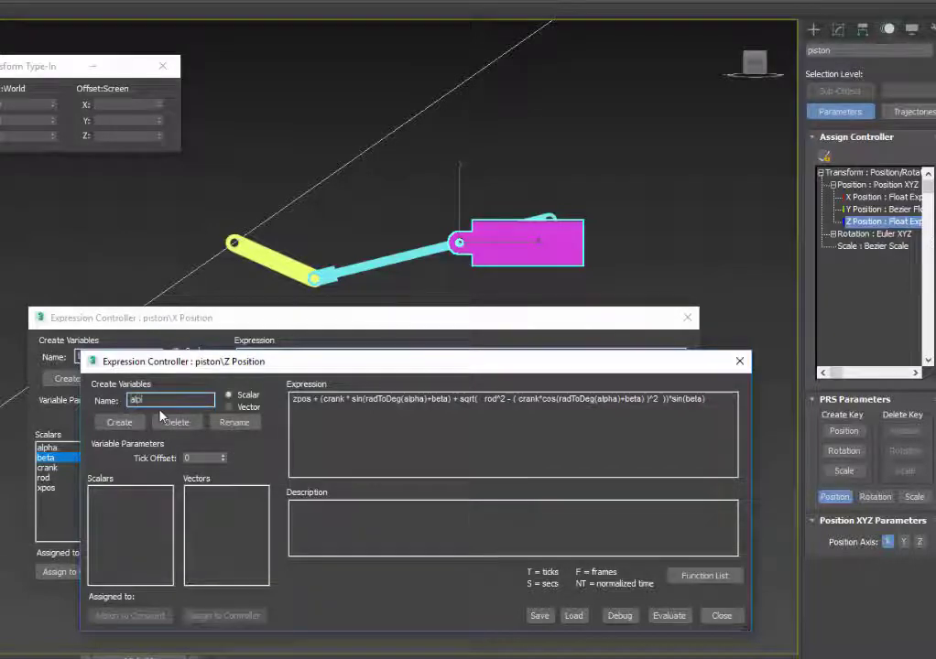
type("ha")
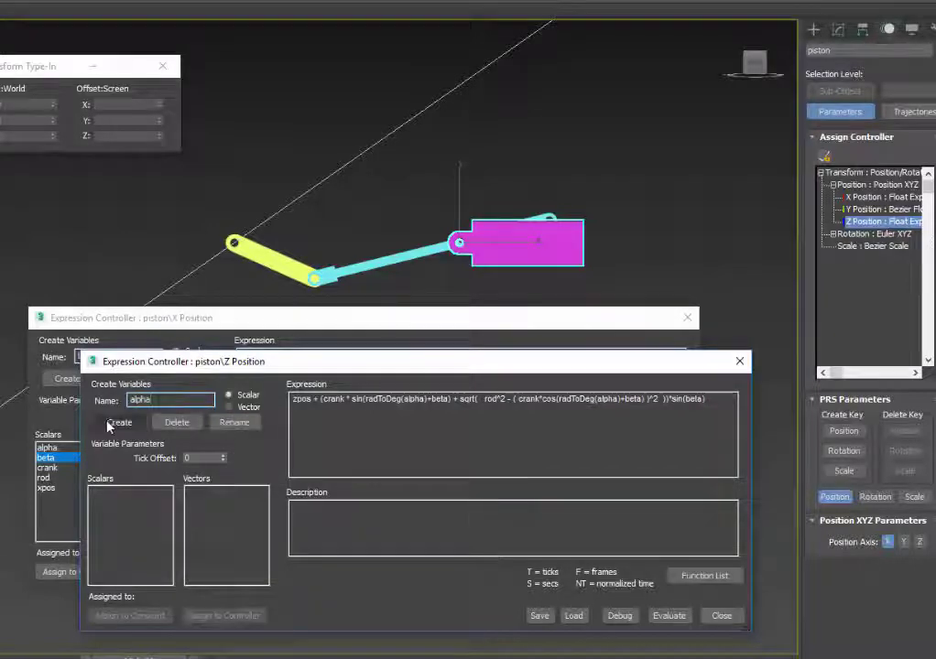
left_click(119, 422)
left_click(220, 616)
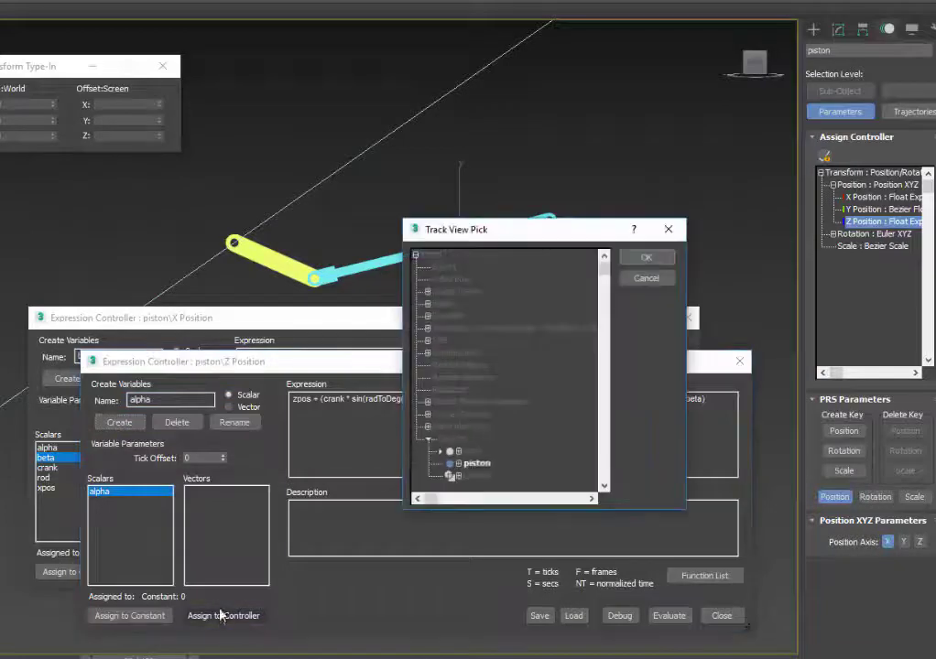
left_click(459, 452)
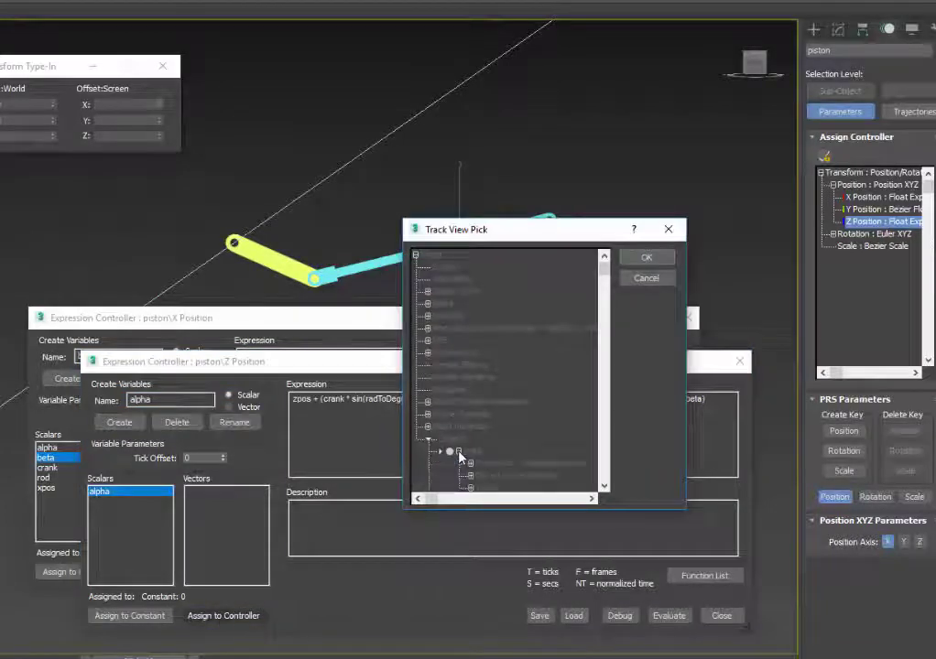
scroll(592, 312, "down", 2)
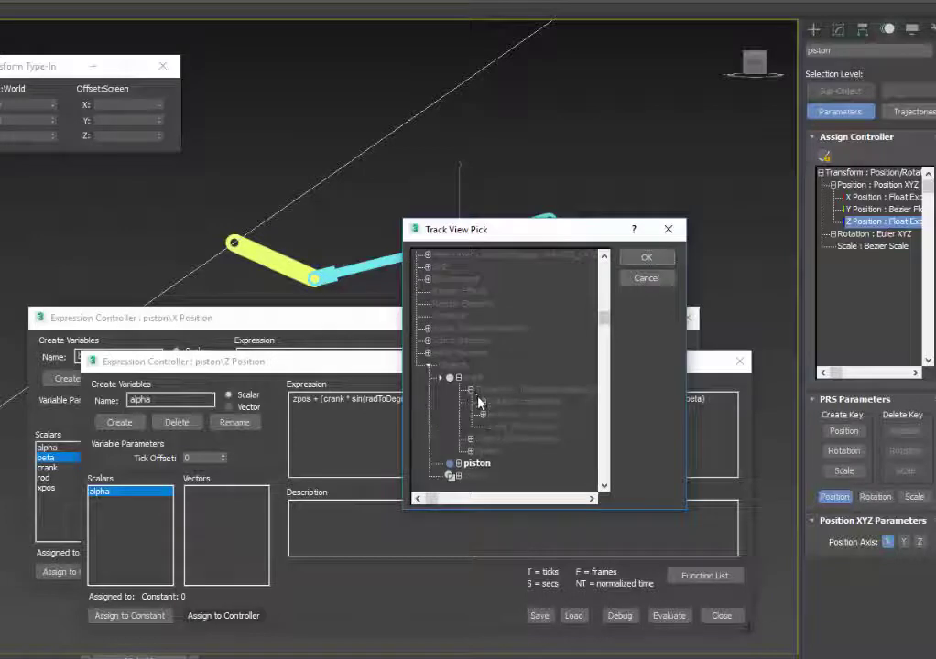
left_click(470, 389)
left_click(483, 414)
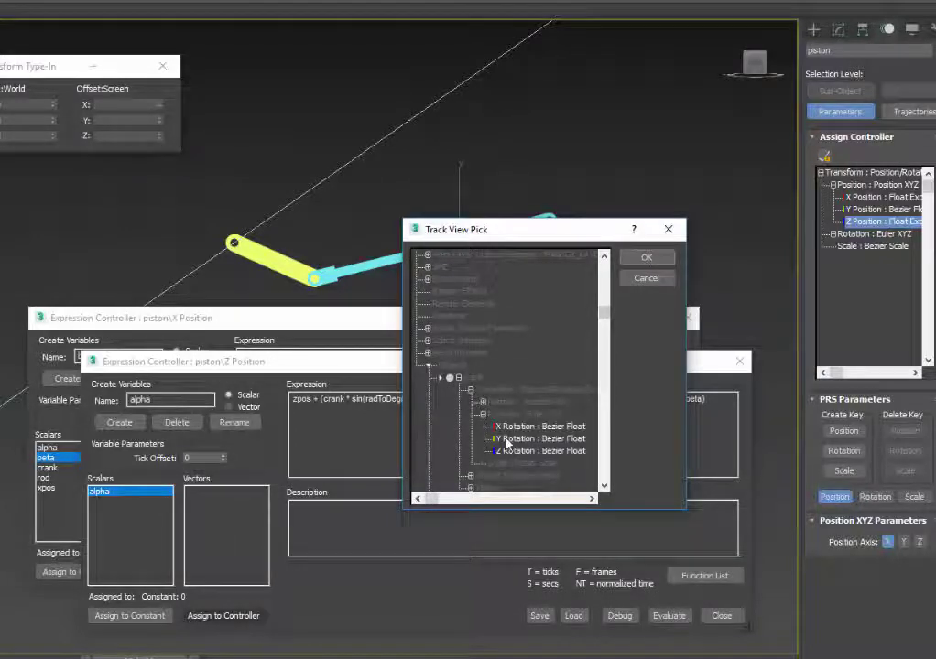
double_click(507, 439)
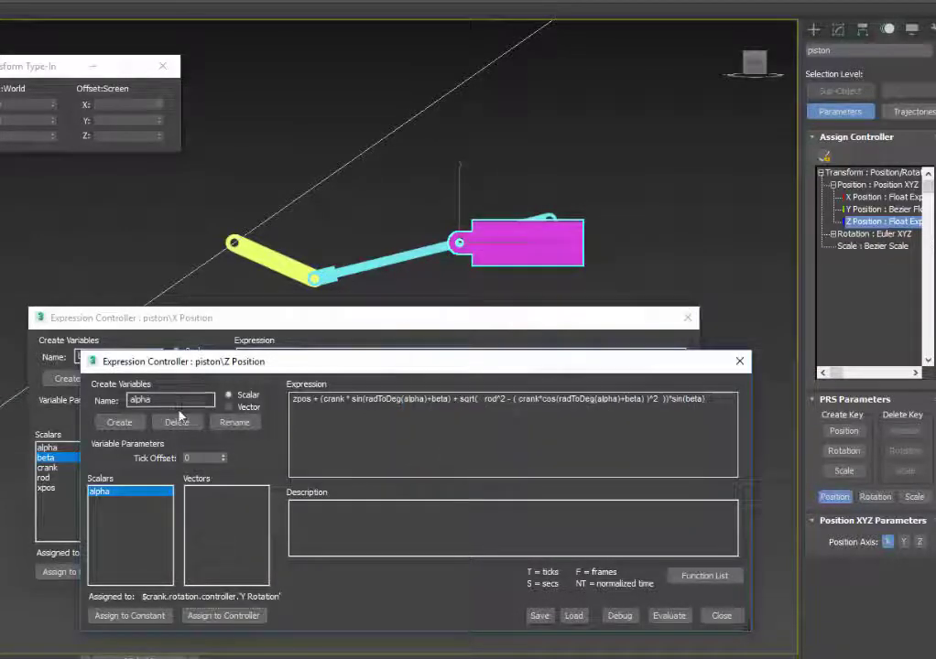
Create a scalar variable beta in the Z Position expression and assign it the constant 35
left_click(99, 492)
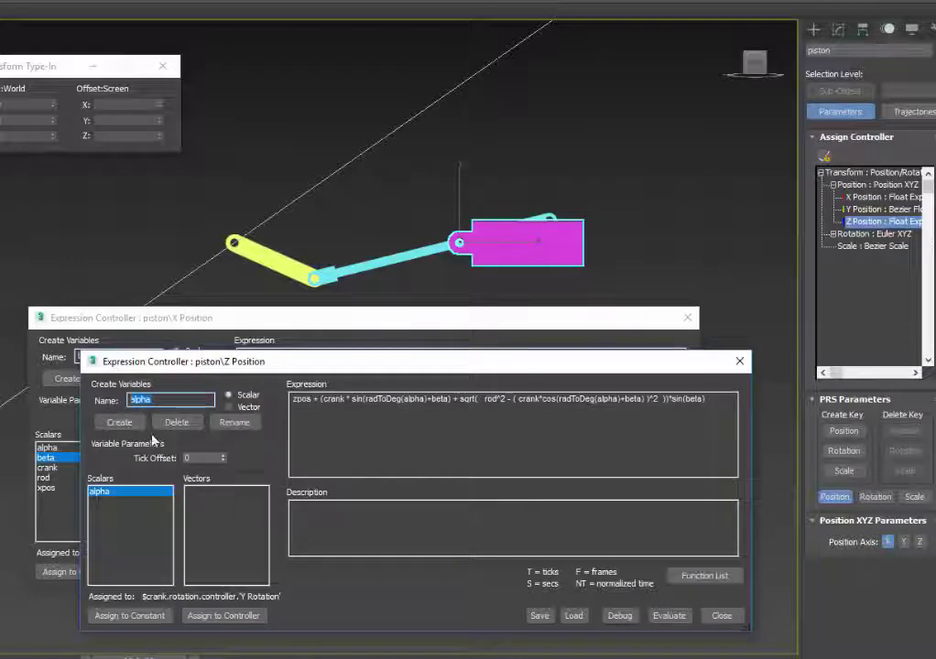
type("beta")
left_click(117, 423)
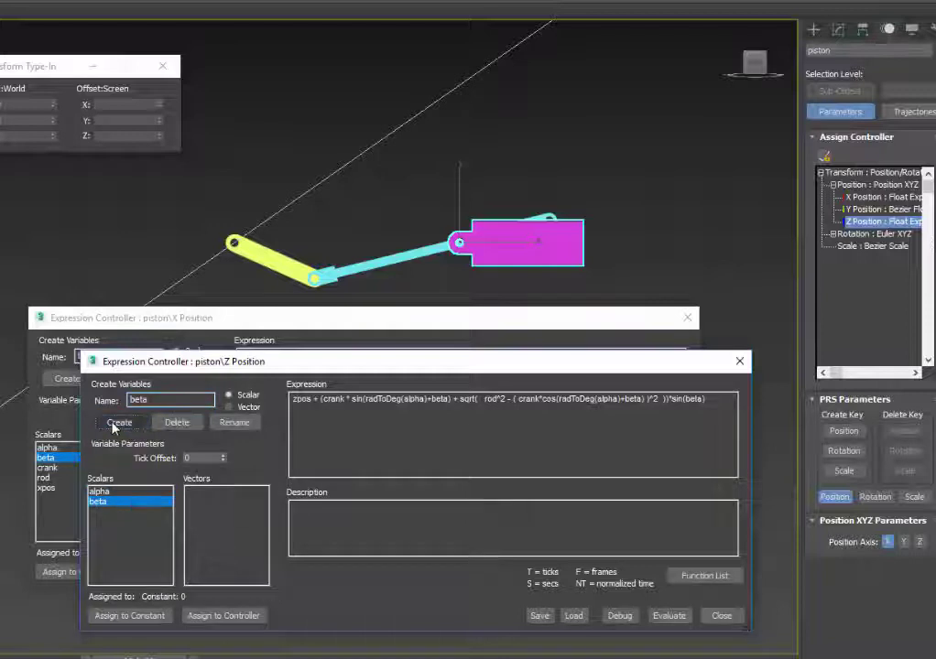
left_click(129, 616)
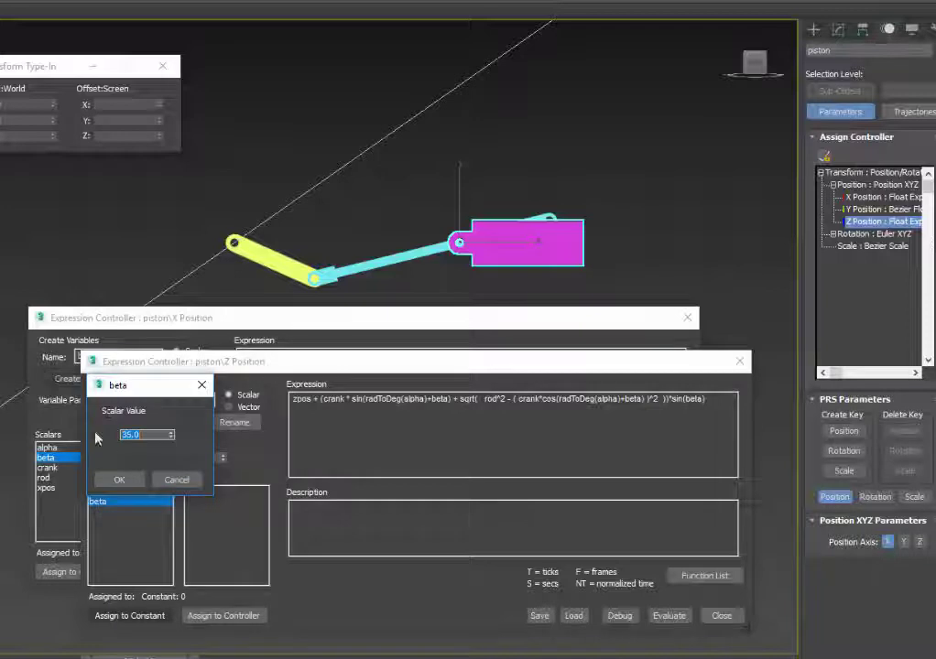
left_click(120, 479)
Create a scalar variable crank in the Z Position expression and assign it the constant 200
double_click(170, 399)
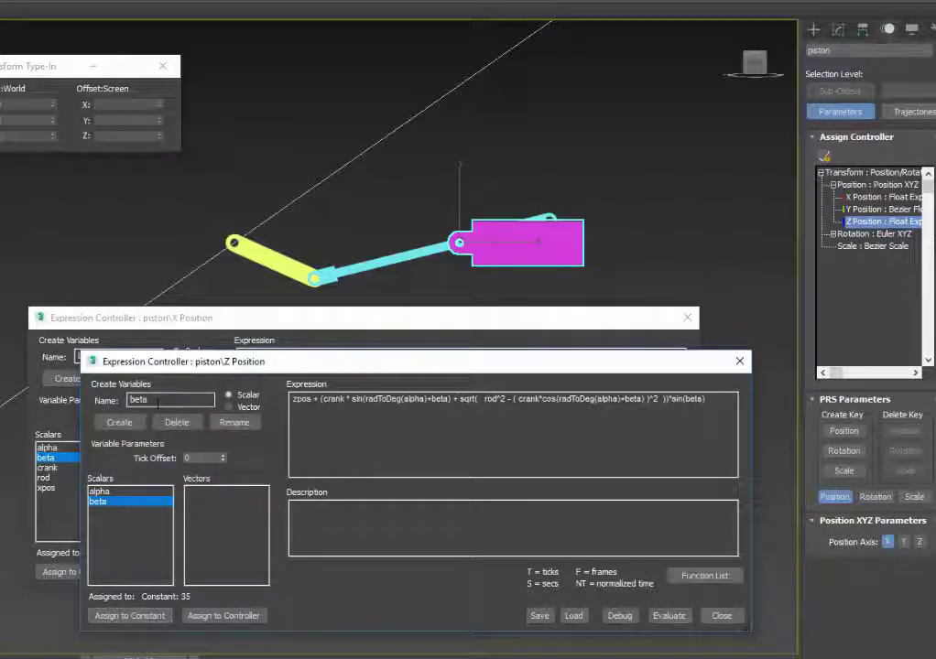
type("cra")
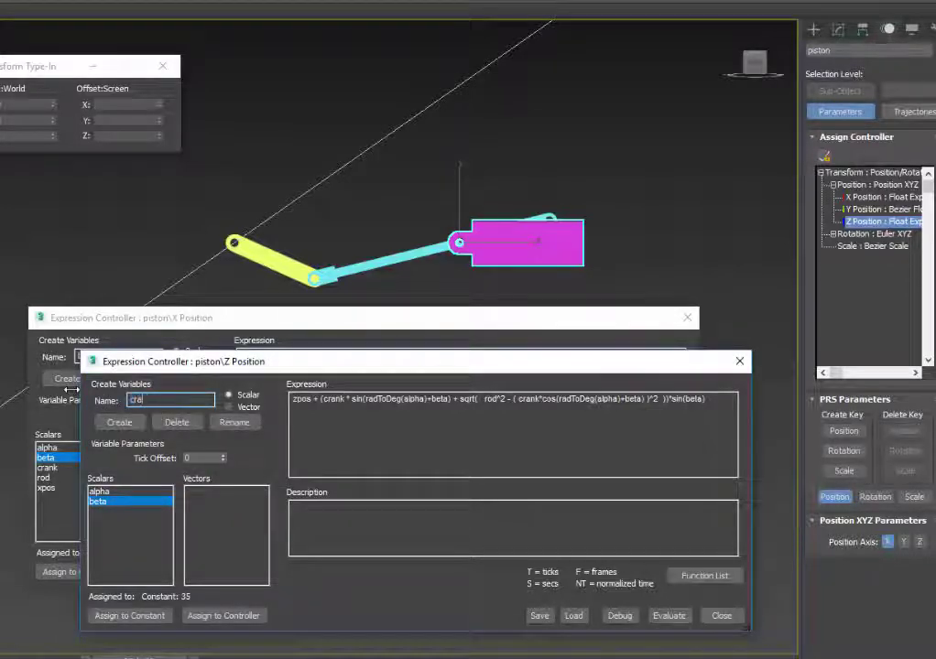
type("nk")
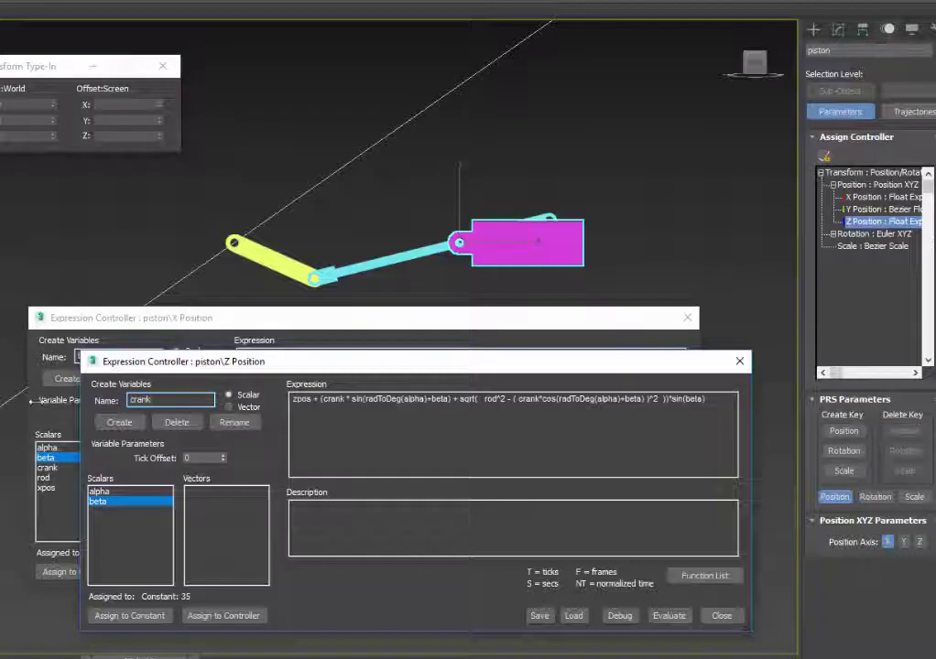
left_click(116, 422)
left_click(131, 617)
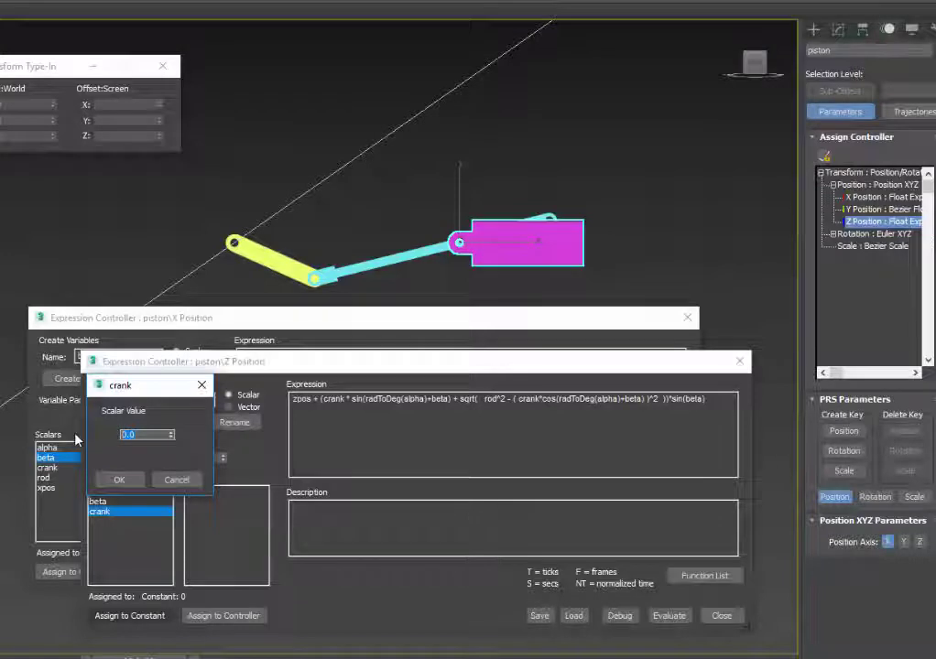
type("200")
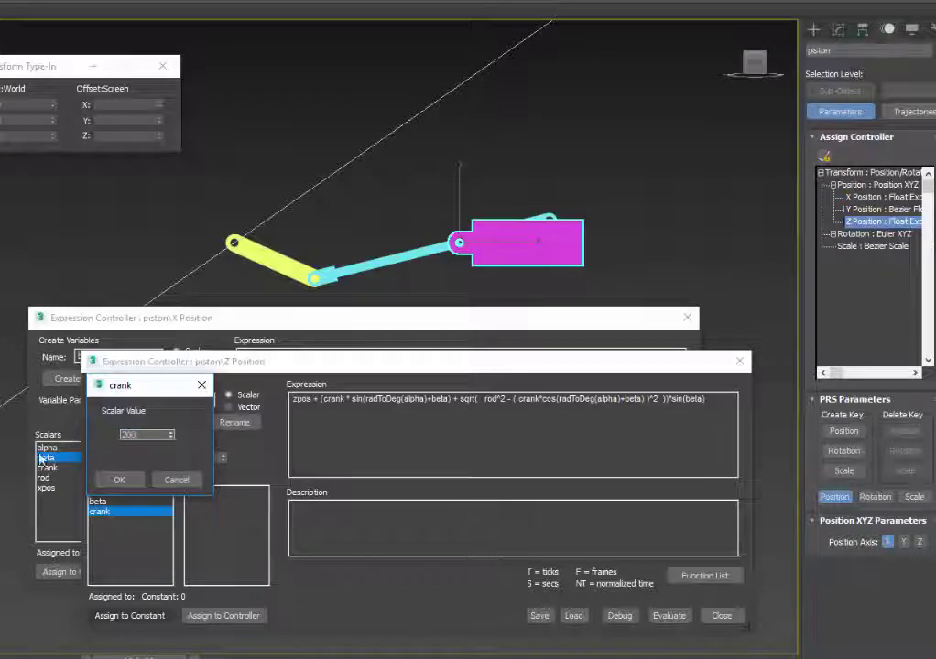
left_click(119, 480)
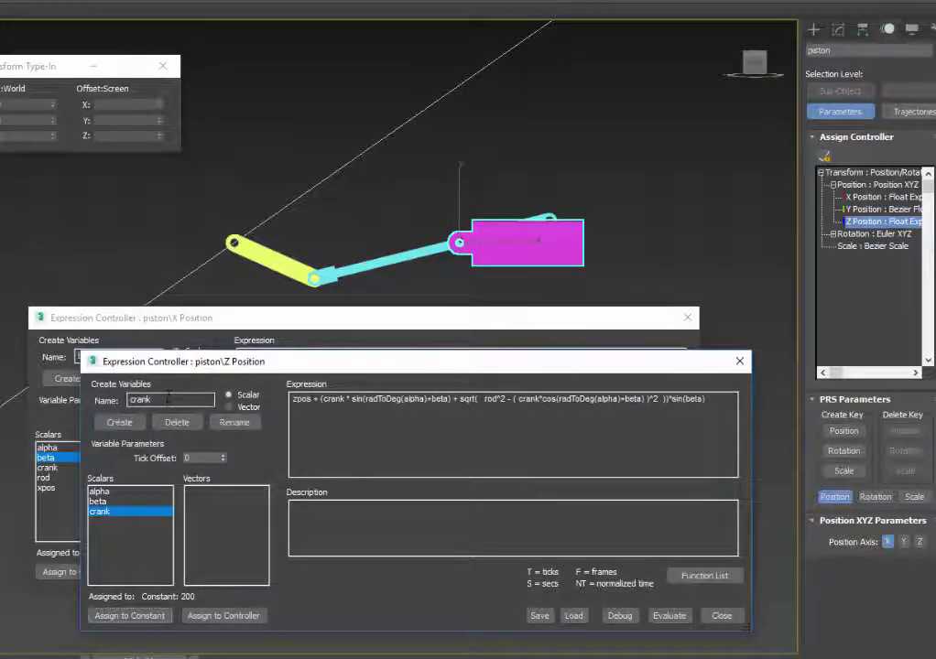
Create a scalar variable rod in the Z Position expression and assign it the constant 550
key("Tab")
type("r")
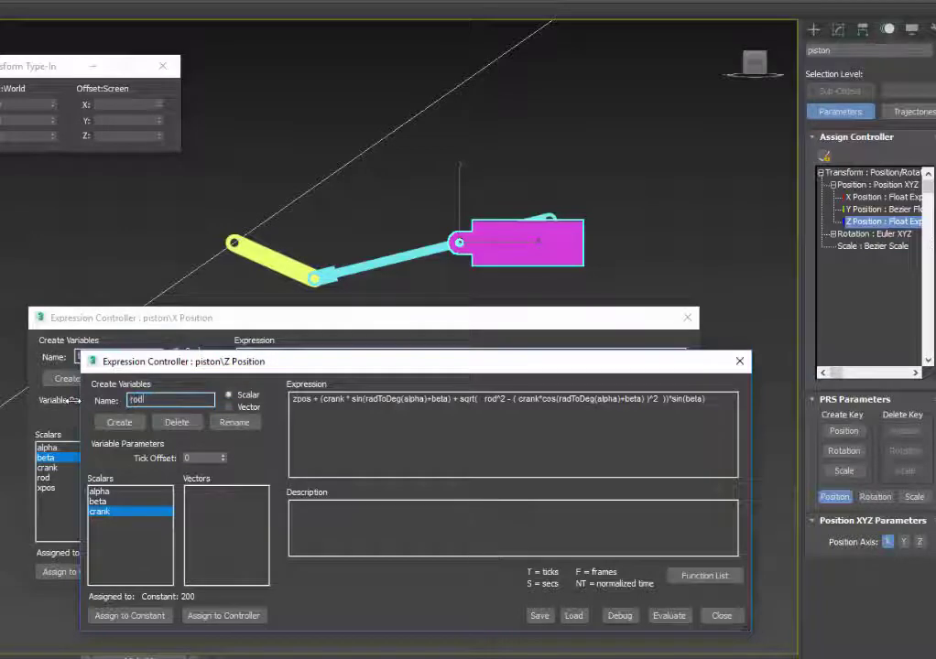
type("od")
left_click(119, 422)
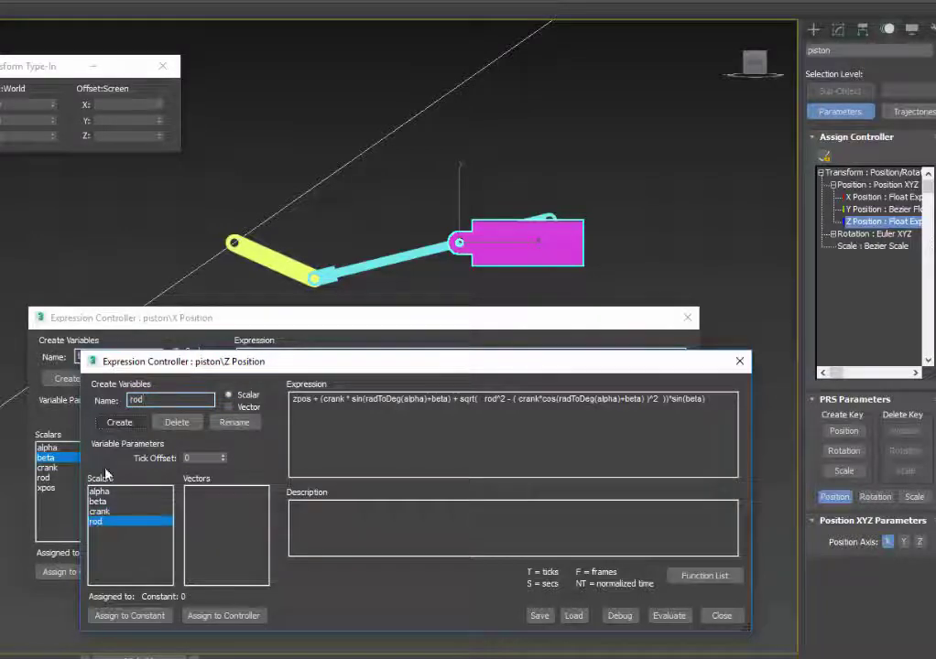
left_click(101, 616)
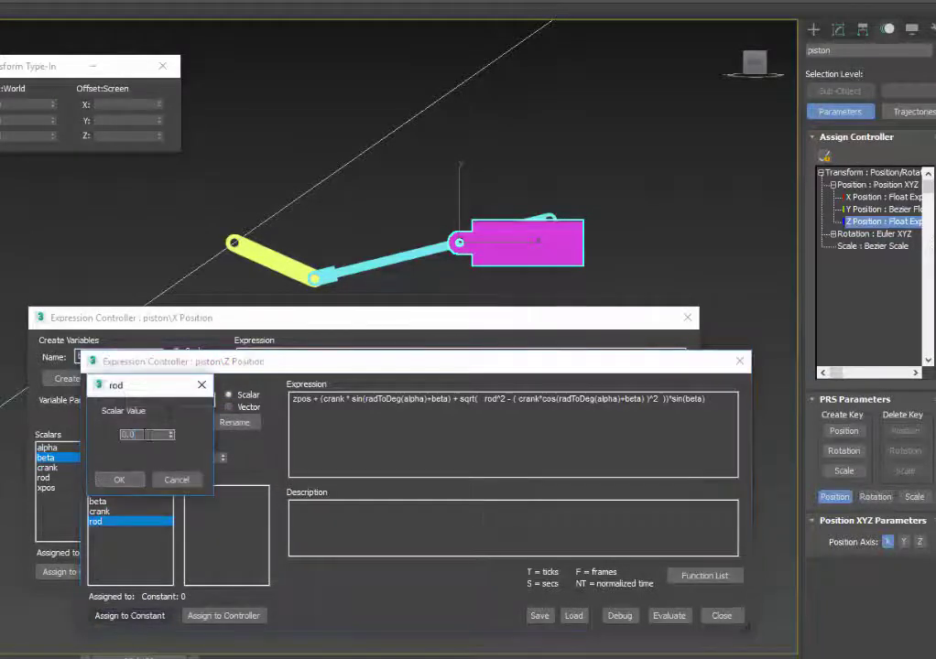
double_click(144, 434)
type("550")
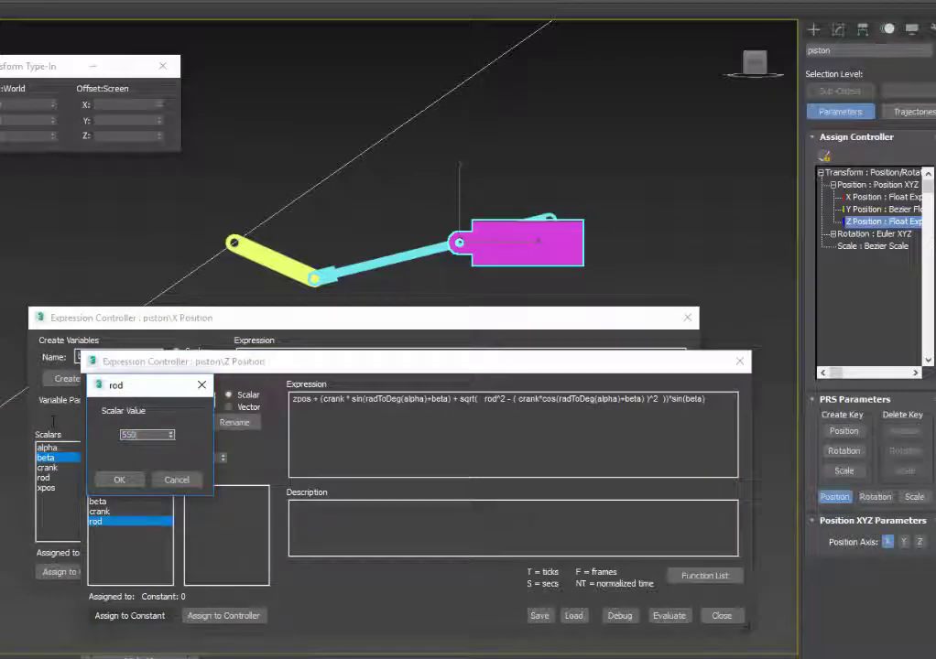
left_click(112, 482)
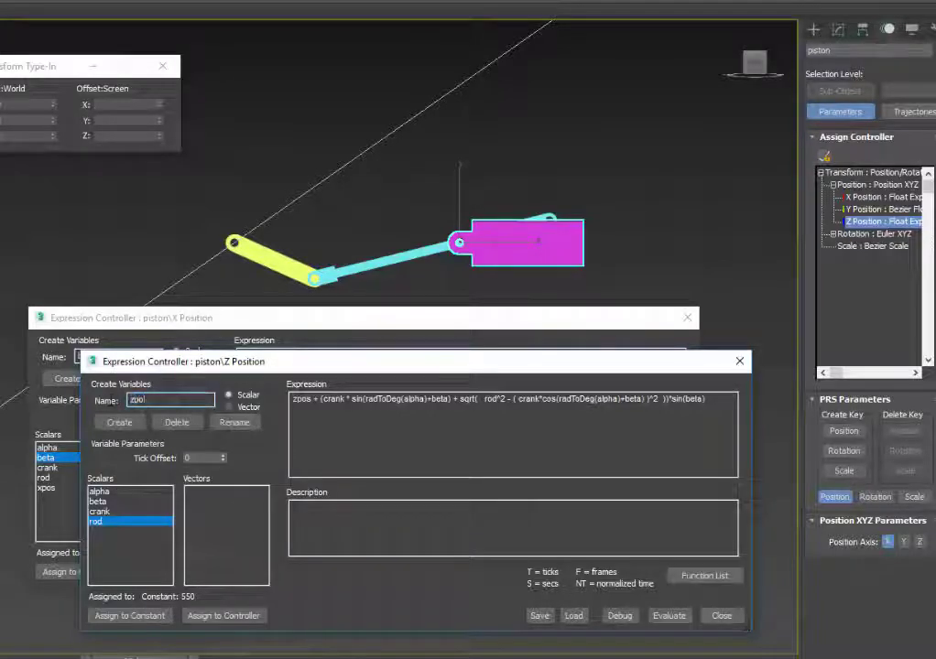
Create a scalar variable zpos, assign it to the crank's Z Position controller, and evaluate the Z Position expression
type("s")
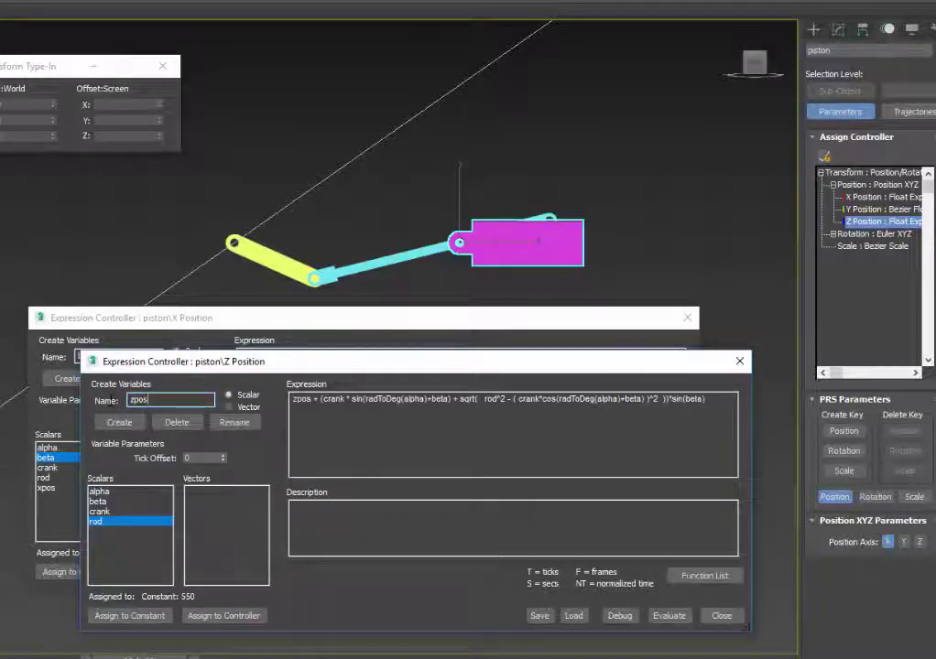
left_click(126, 424)
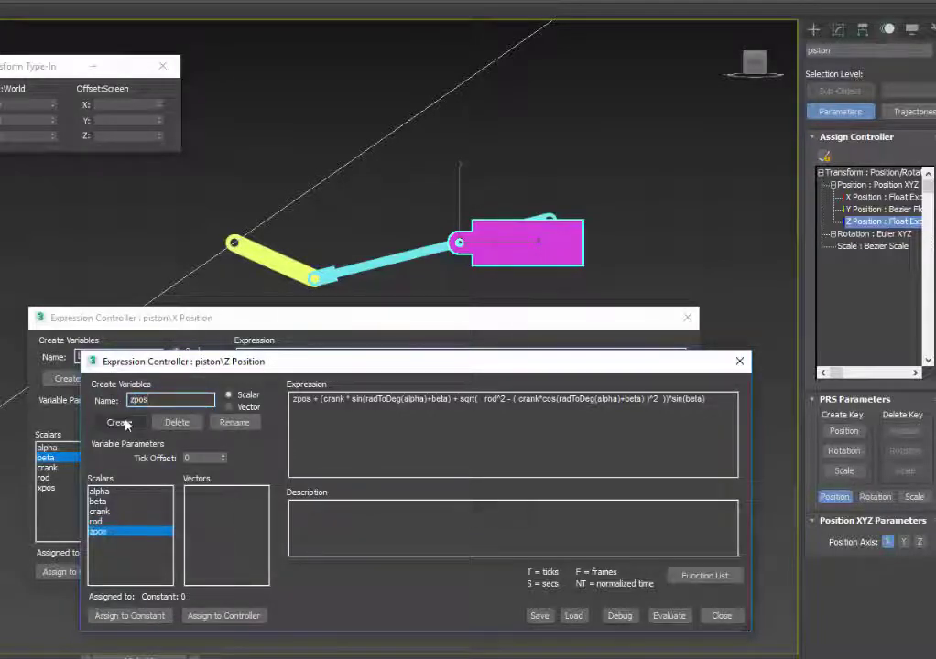
left_click(221, 615)
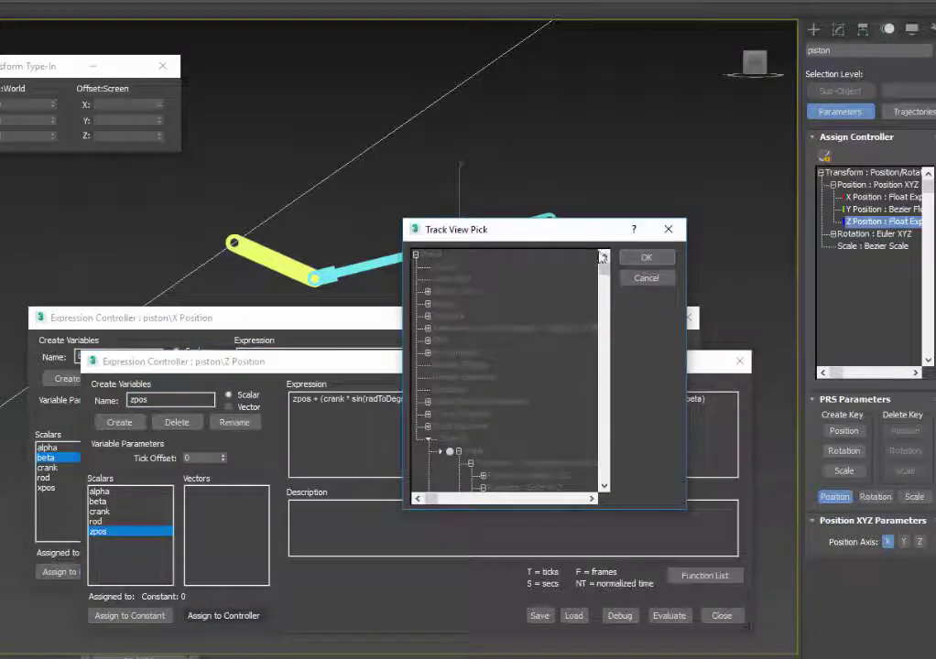
left_click_drag(604, 280, 604, 327)
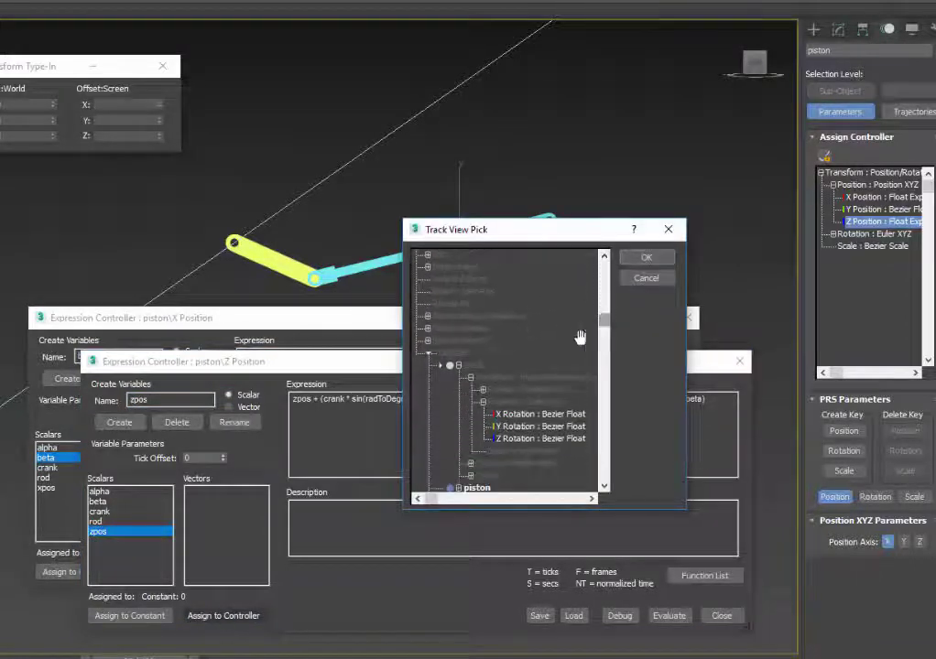
left_click(483, 391)
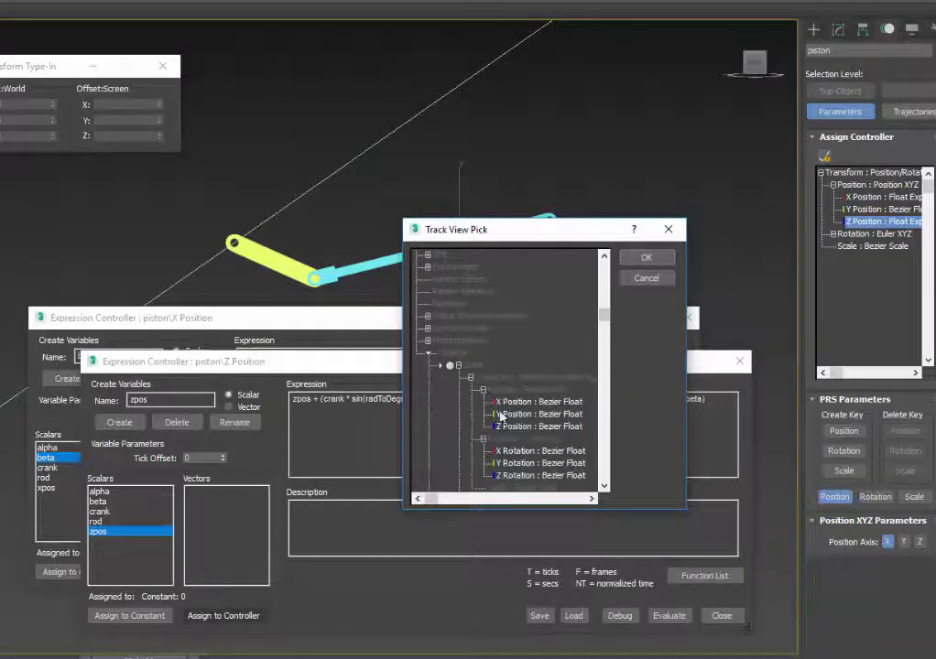
double_click(510, 427)
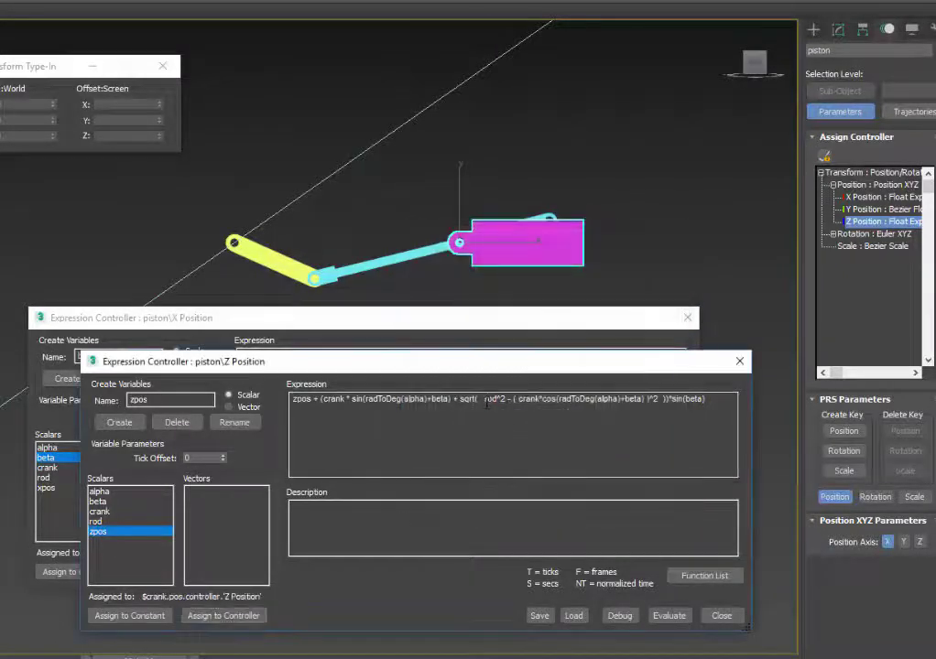
left_click(672, 617)
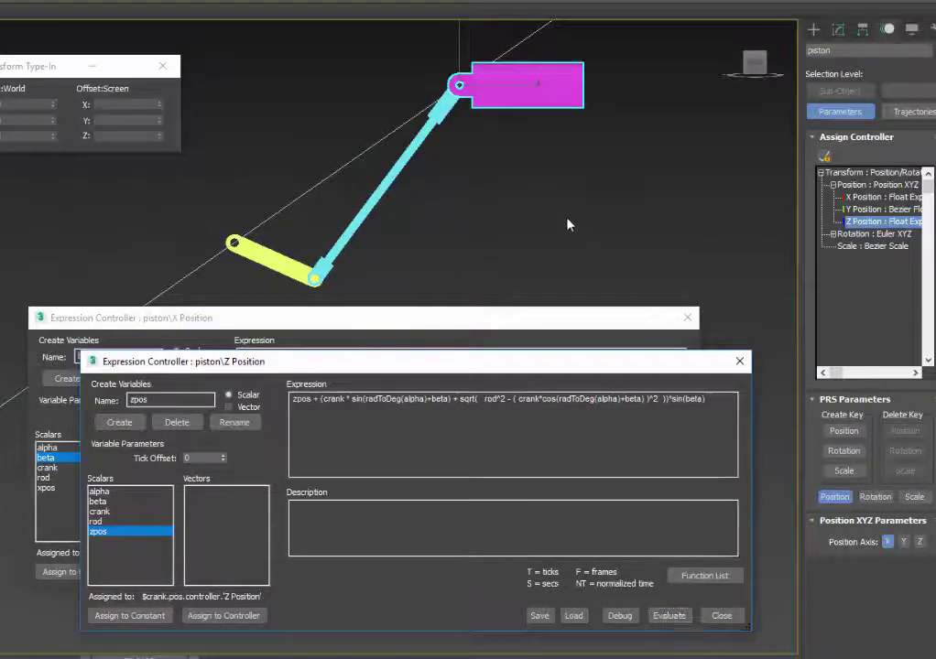
Set the piston's absolute world Y rotation to -35 degrees and play the animation to check the inclined motion
key("slash")
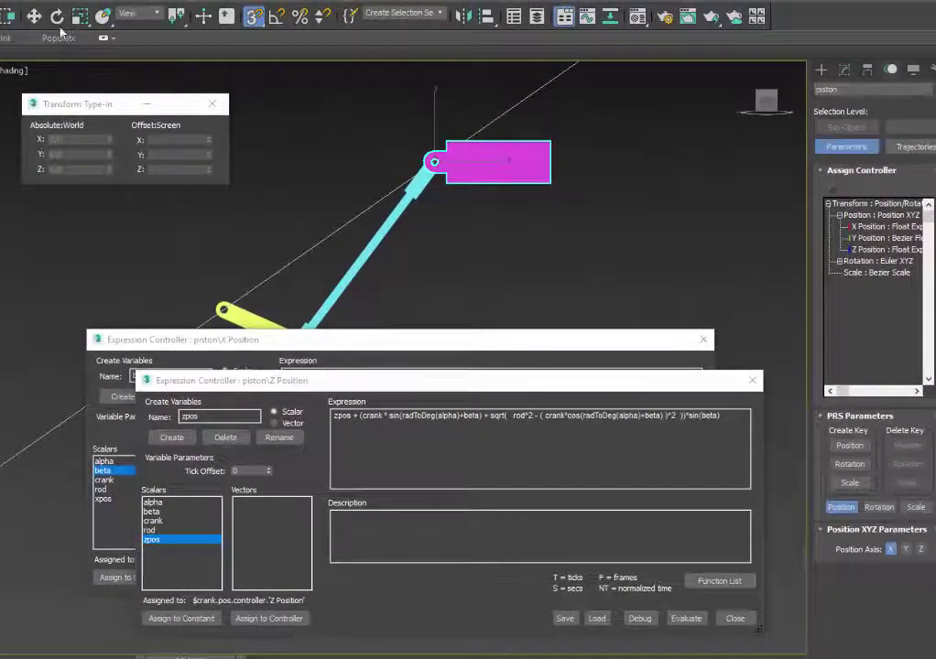
left_click(56, 17)
left_click(69, 153)
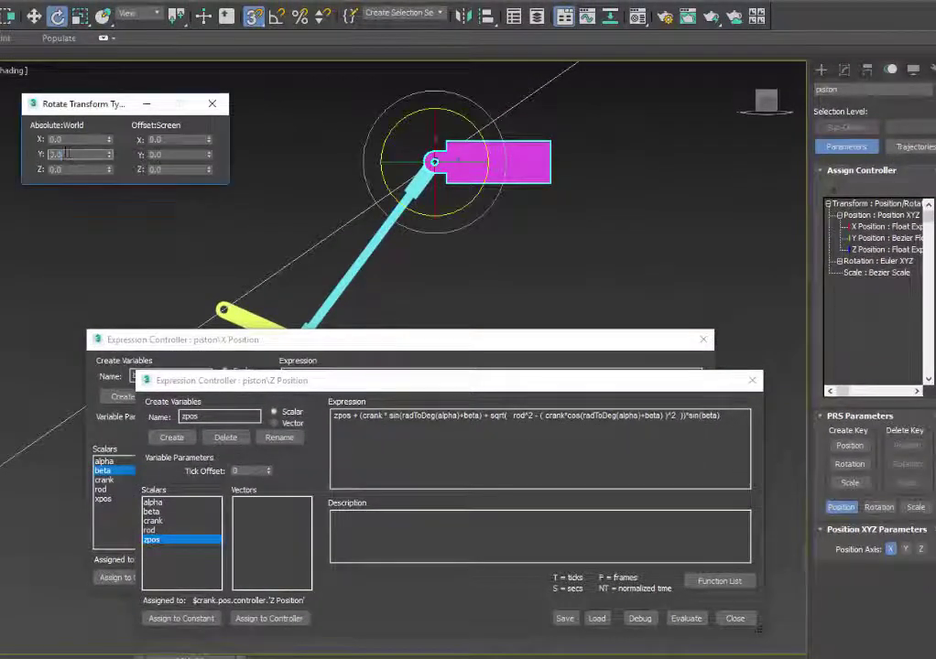
type("-35")
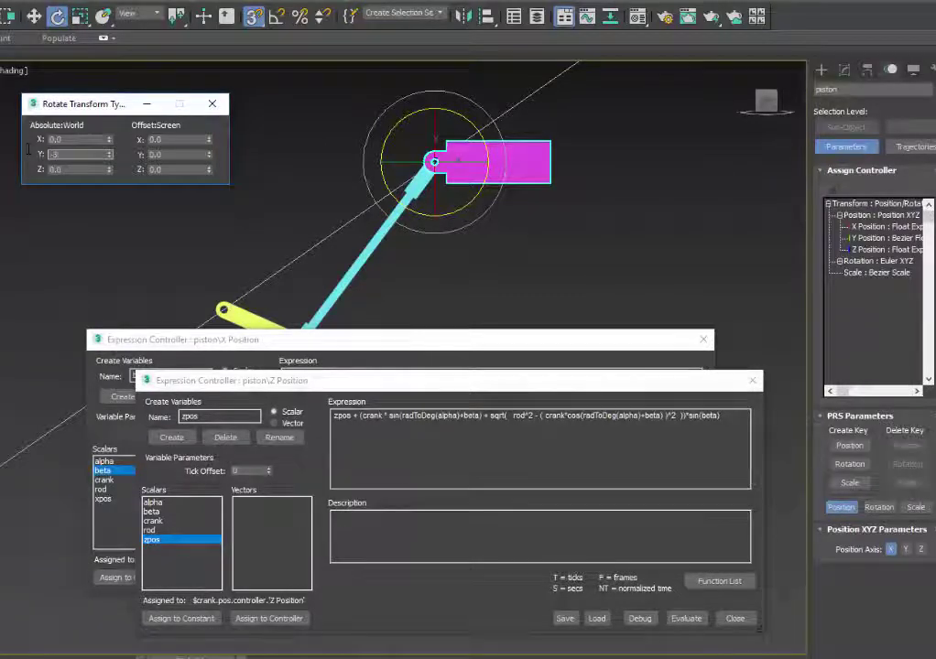
key("Return")
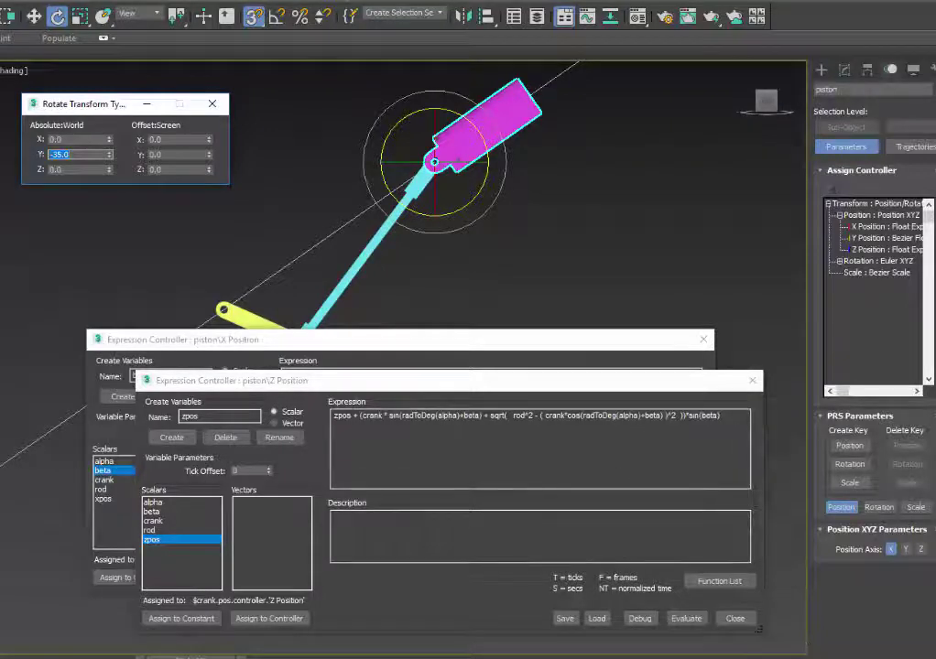
key("slash")
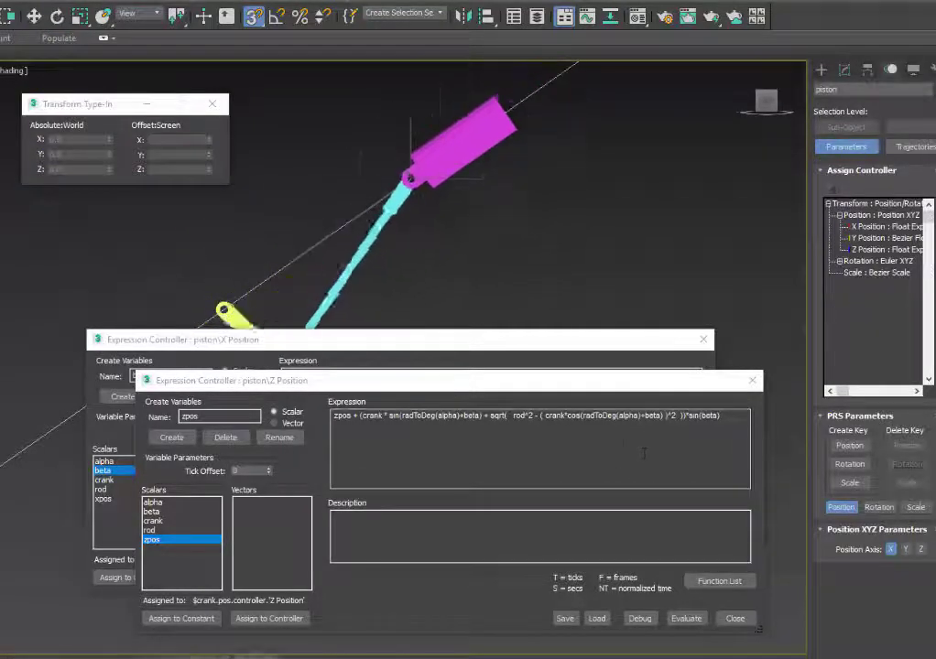